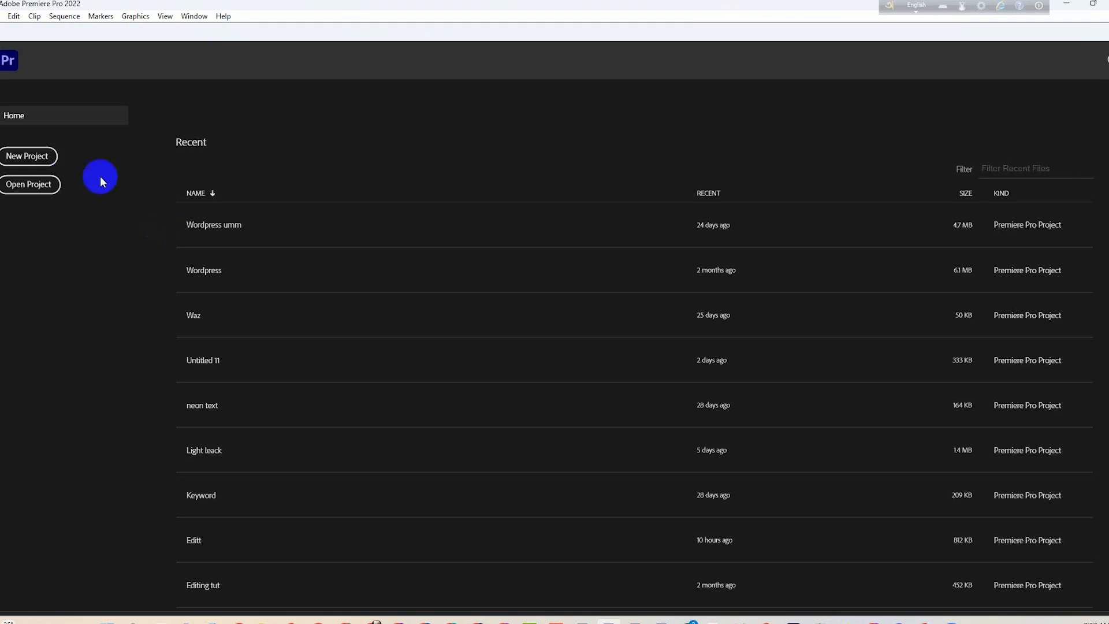
# Start a new project
pyautogui.click(33, 155)
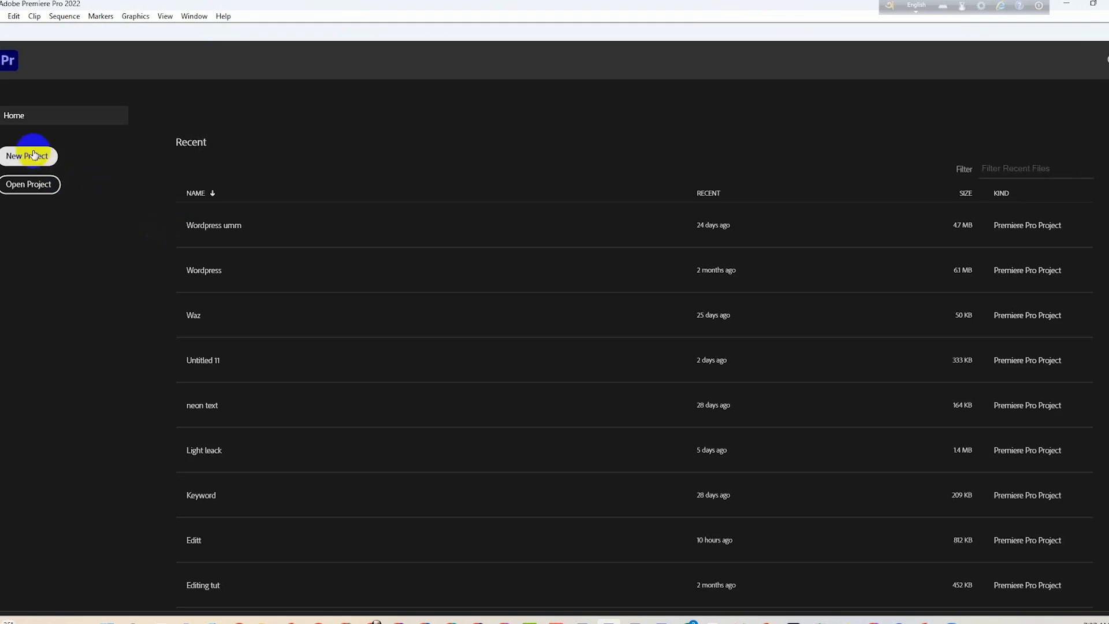
pyautogui.click(345, 556)
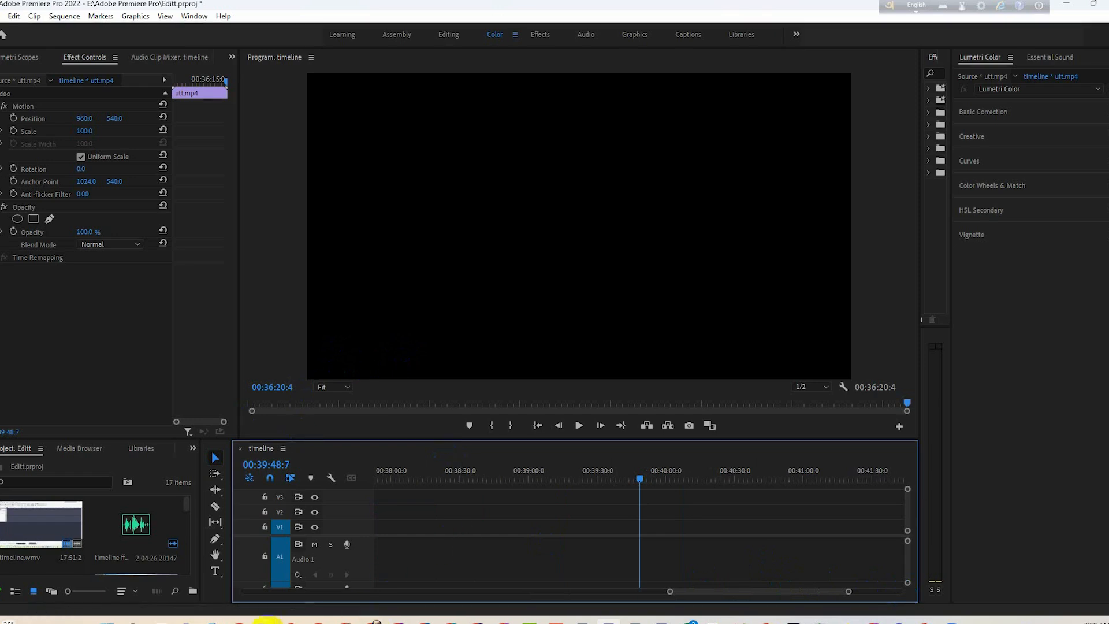
# Place utt.mp4 from the Upload video folder on track V1 of the timeline and move the playhead to 00:39:38:6
pyautogui.moveTo(267, 621)
pyautogui.click(316, 584)
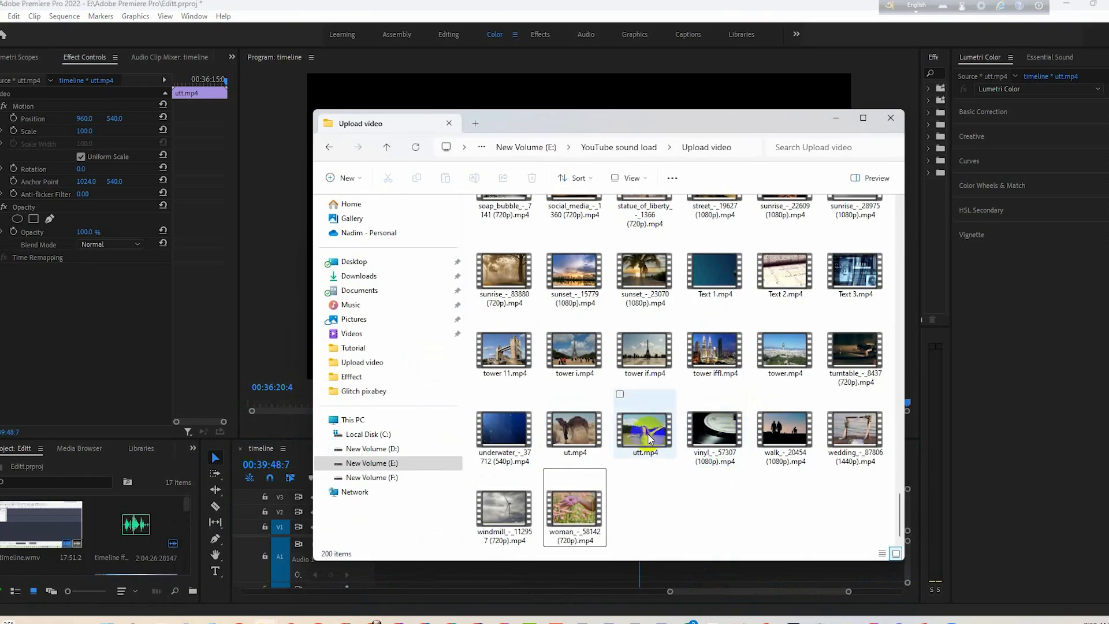
pyautogui.click(648, 439)
pyautogui.moveTo(684, 126); pyautogui.dragTo(826, 89)
pyautogui.moveTo(774, 381); pyautogui.dragTo(612, 527)
pyautogui.click(975, 80)
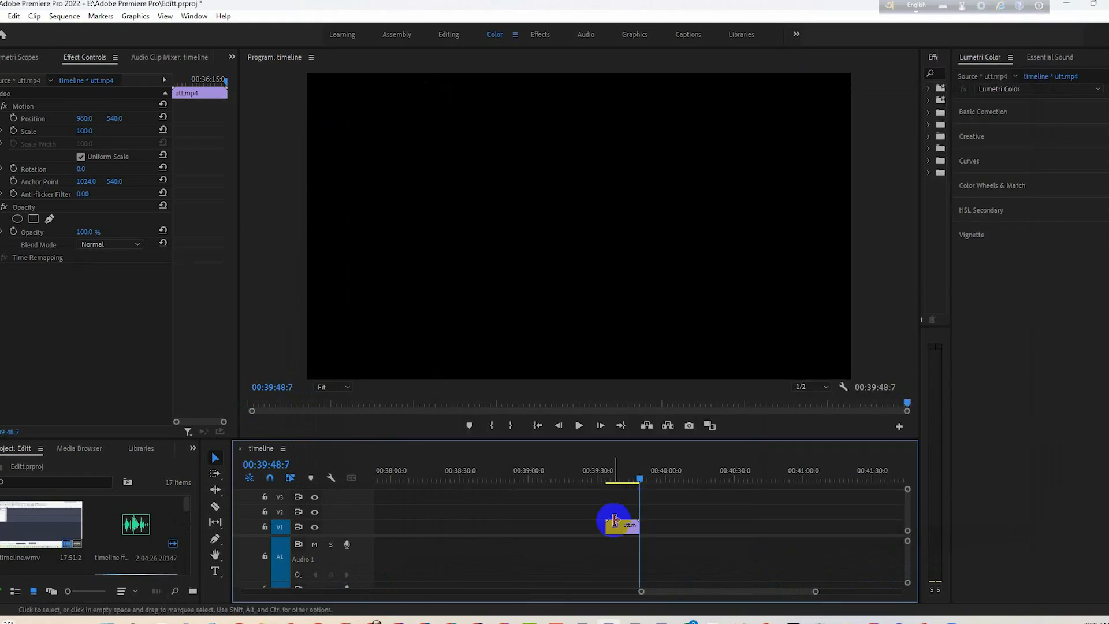
pyautogui.moveTo(638, 475); pyautogui.dragTo(617, 479)
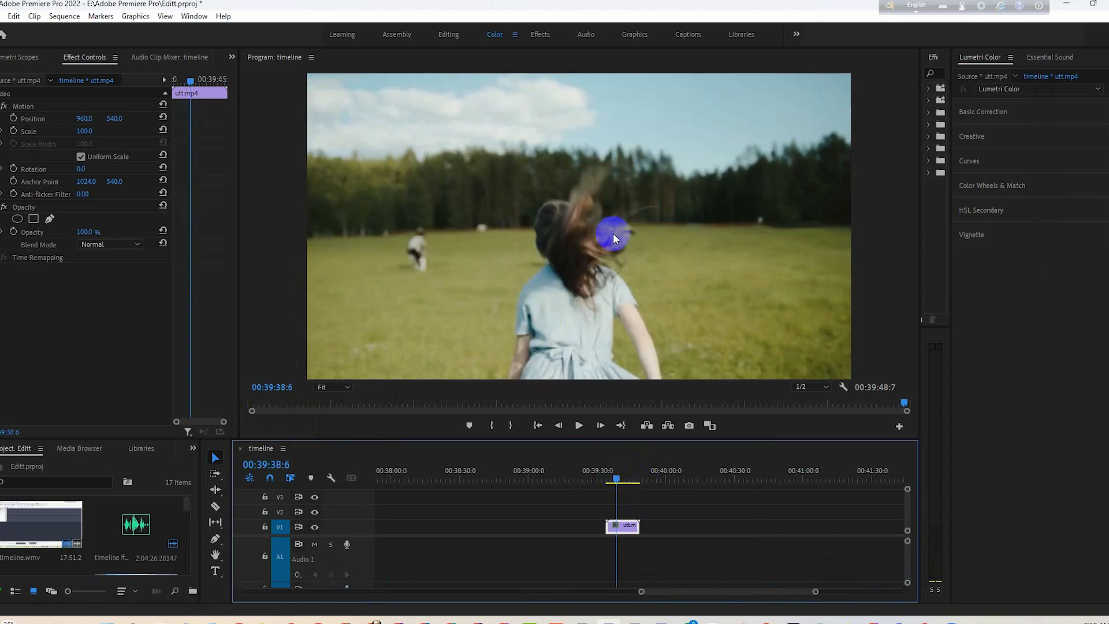
# Try shrinking utt.mp4 to a scale of about 81.8 and applying Set to Frame Size, and undo both changes
pyautogui.click(497, 268)
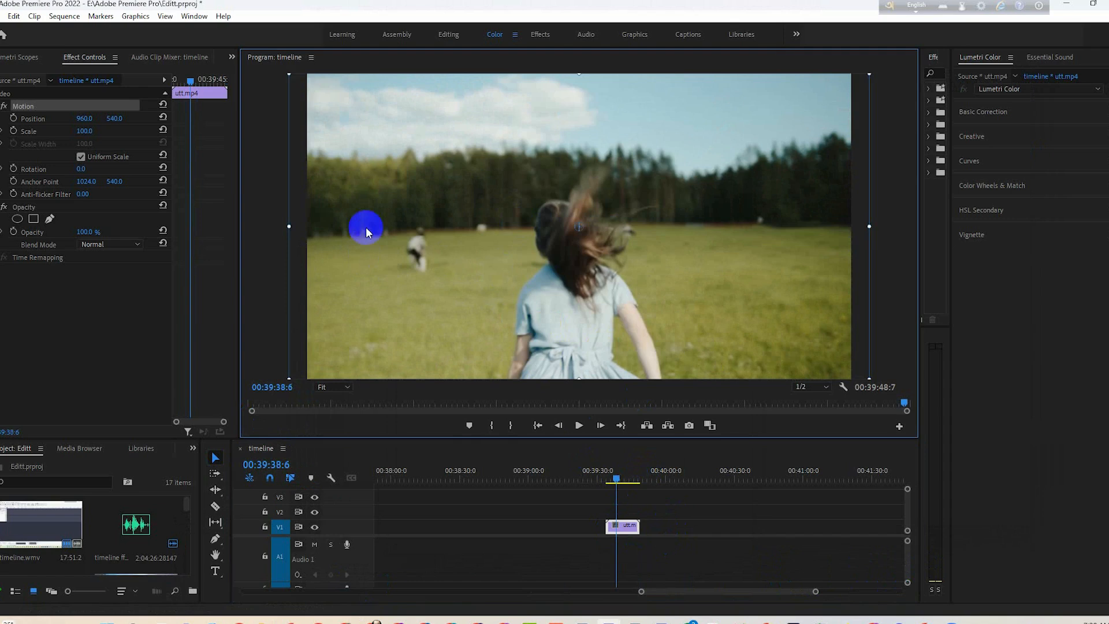
pyautogui.moveTo(869, 228); pyautogui.dragTo(816, 227)
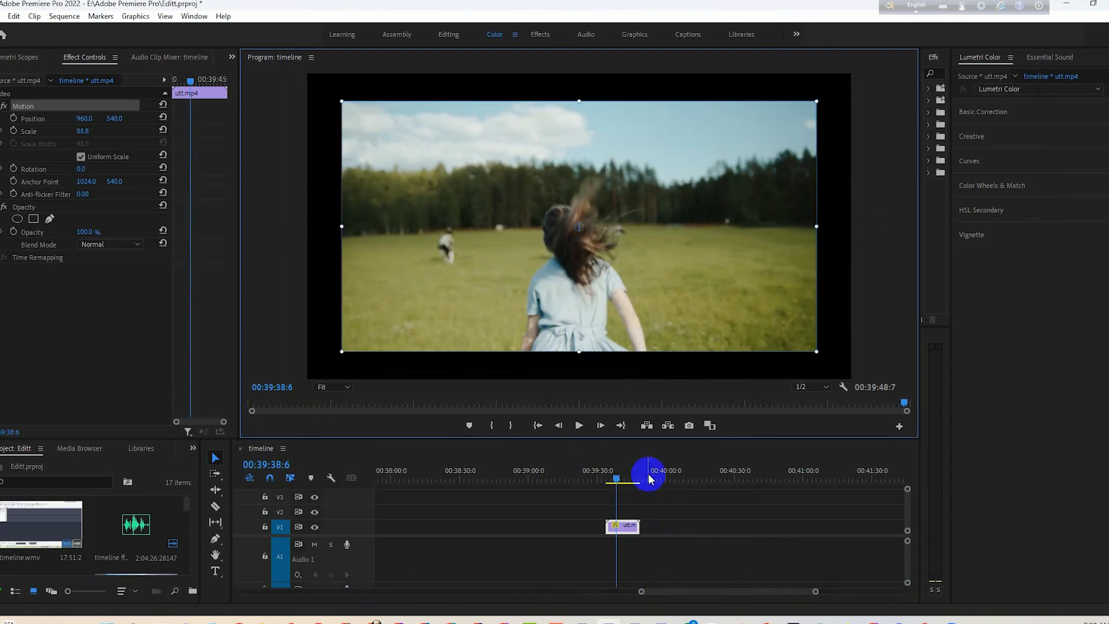
pyautogui.rightClick(624, 525)
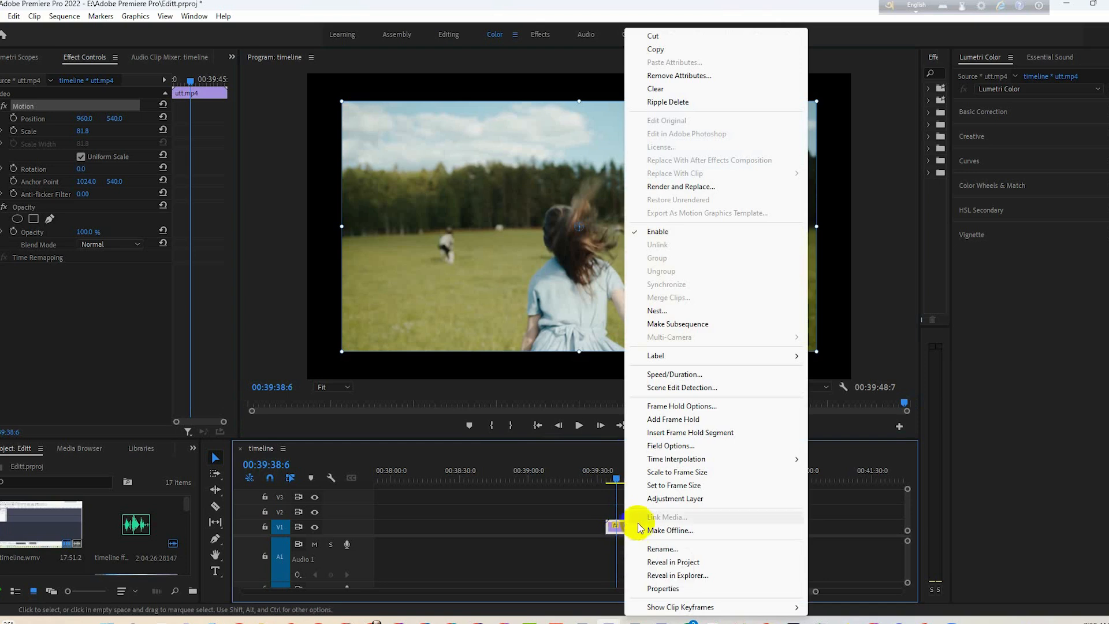
pyautogui.click(682, 485)
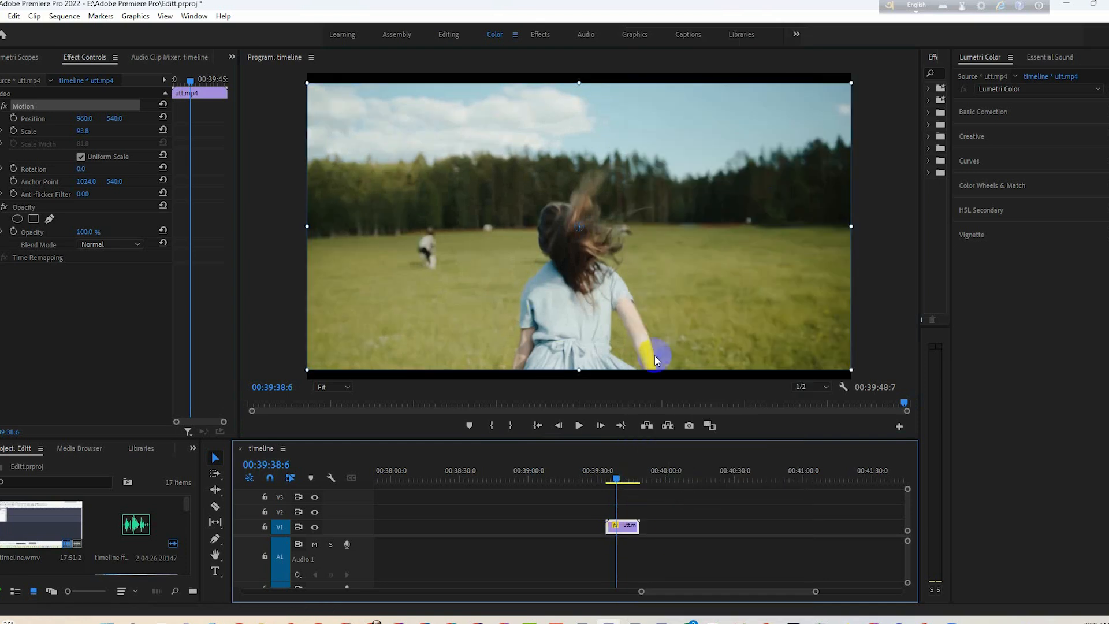
pyautogui.hotkey('ctrl', 'z')
pyautogui.hotkey('ctrl', 'z')
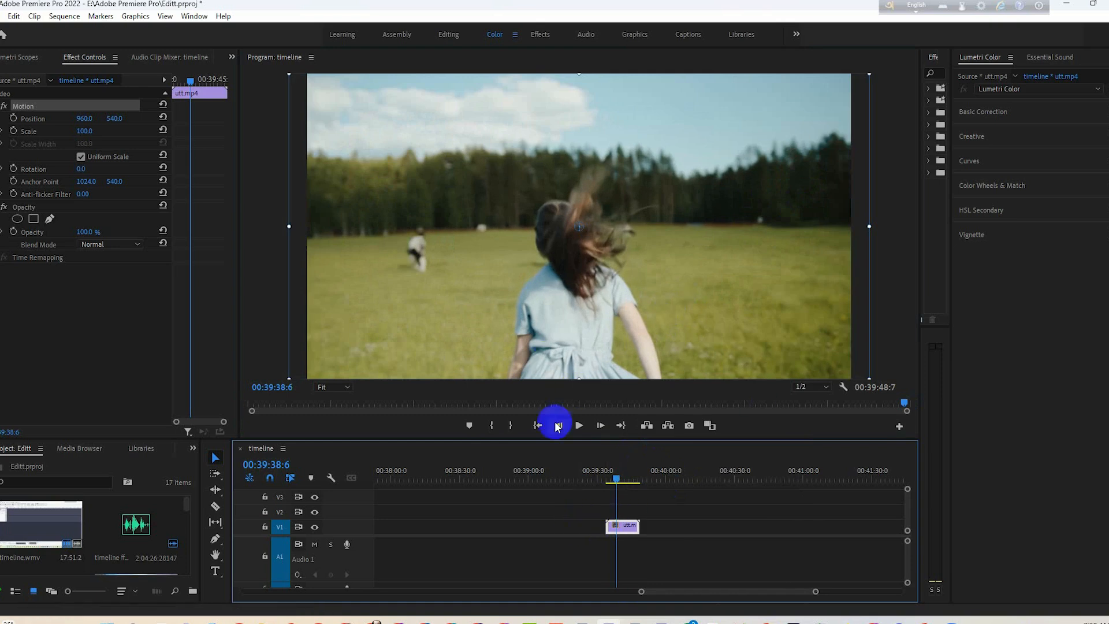
# Switch to the Editing workspace
pyautogui.click(663, 512)
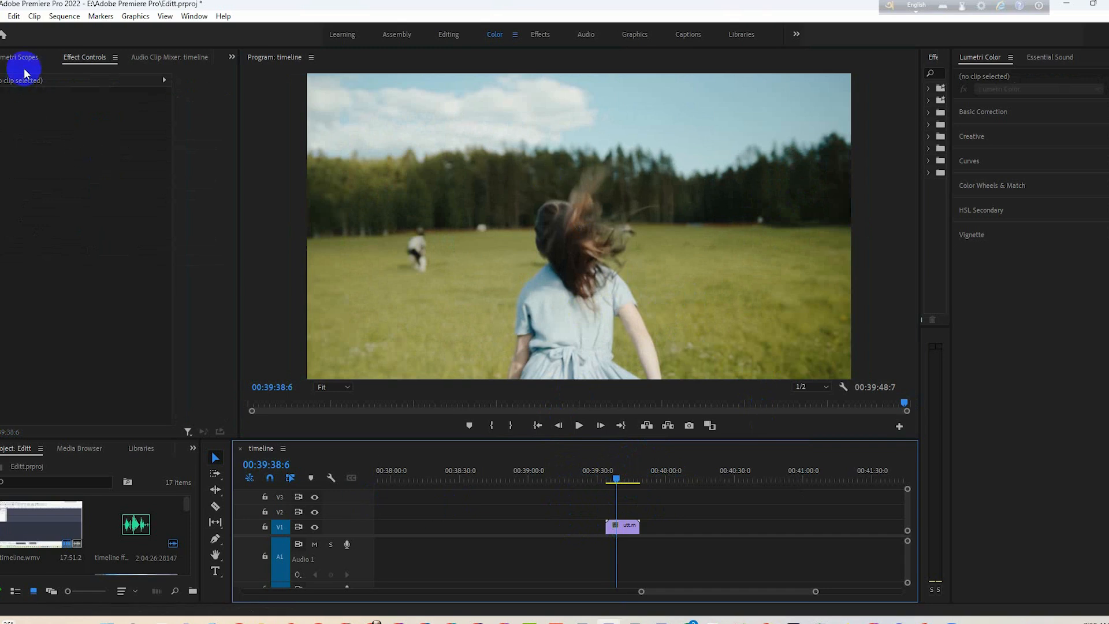
pyautogui.click(445, 36)
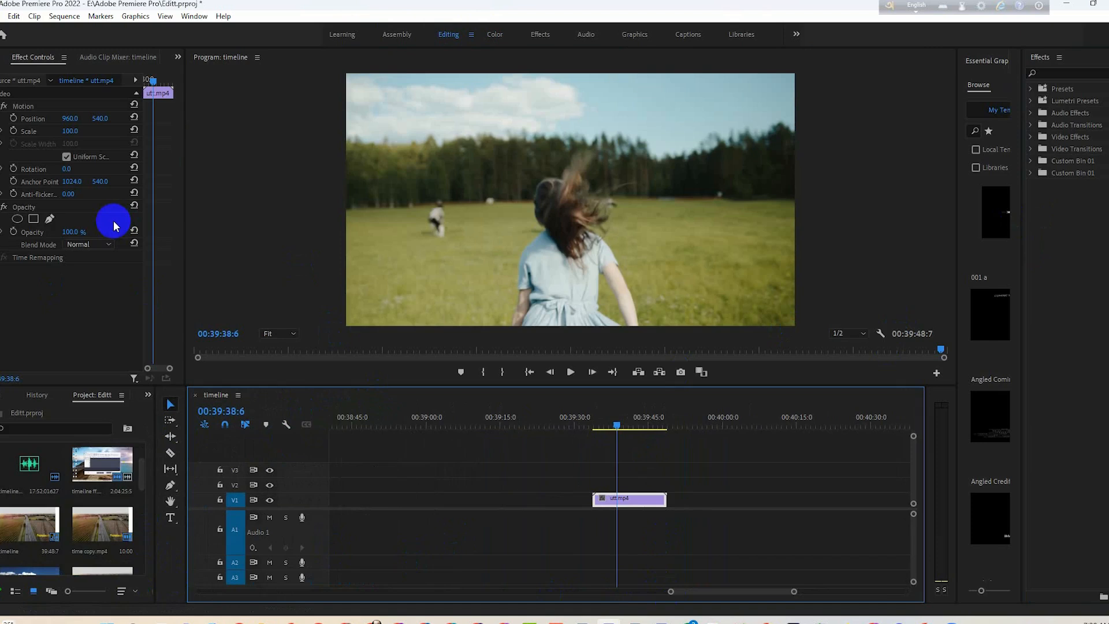
# Create a 1920 by 1080 Black Video at 23.976 fps and place it on track V2 over the full length of utt.mp4
pyautogui.click(5, 16)
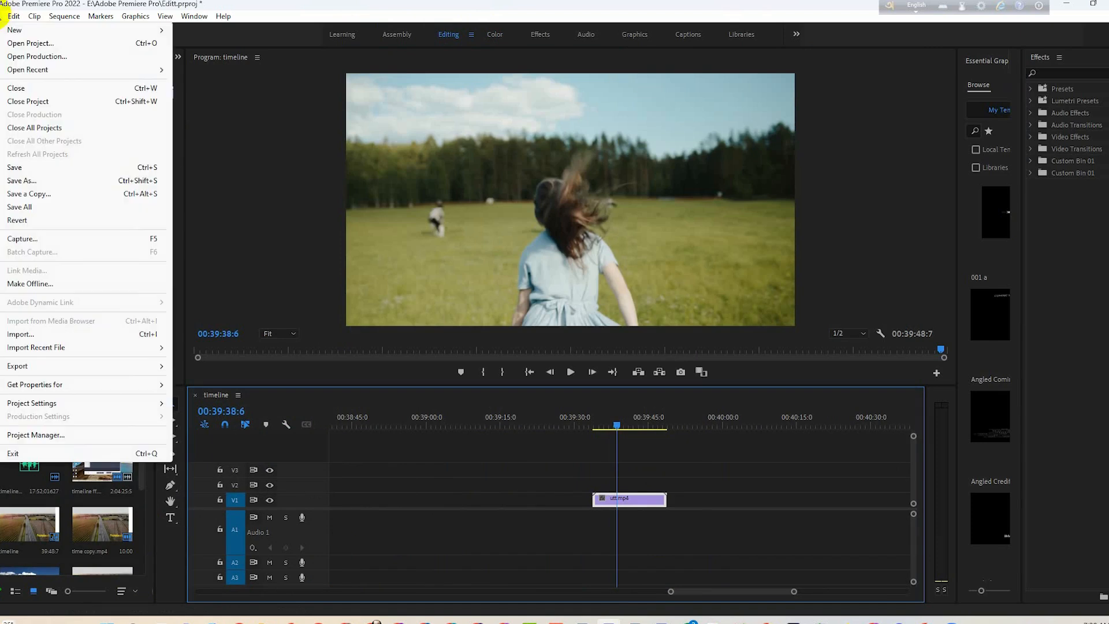
pyautogui.moveTo(16, 33)
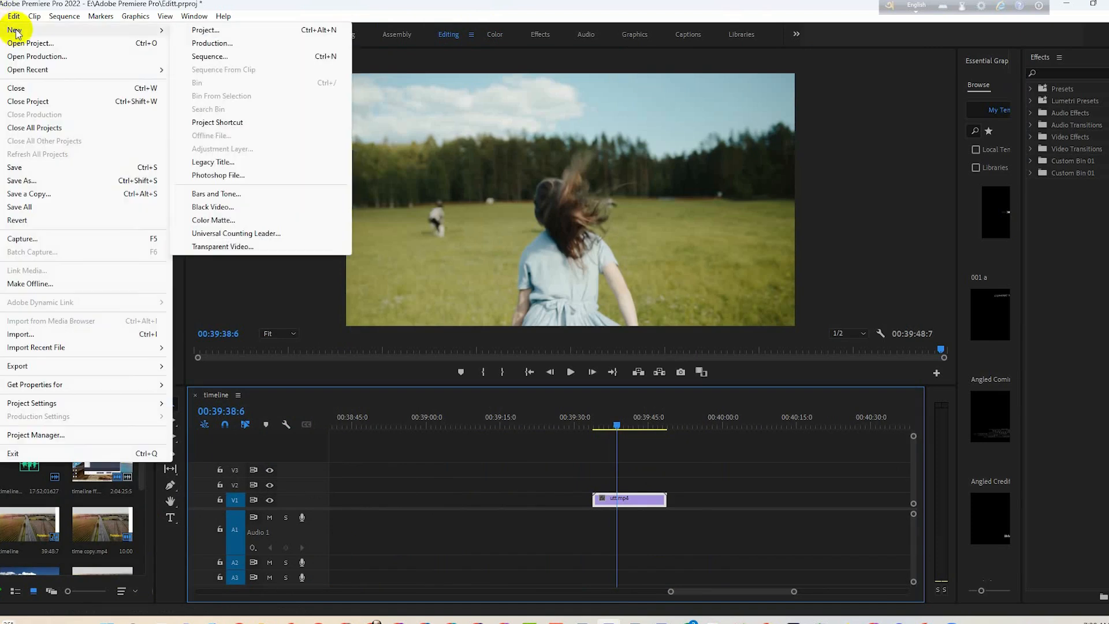
pyautogui.click(212, 207)
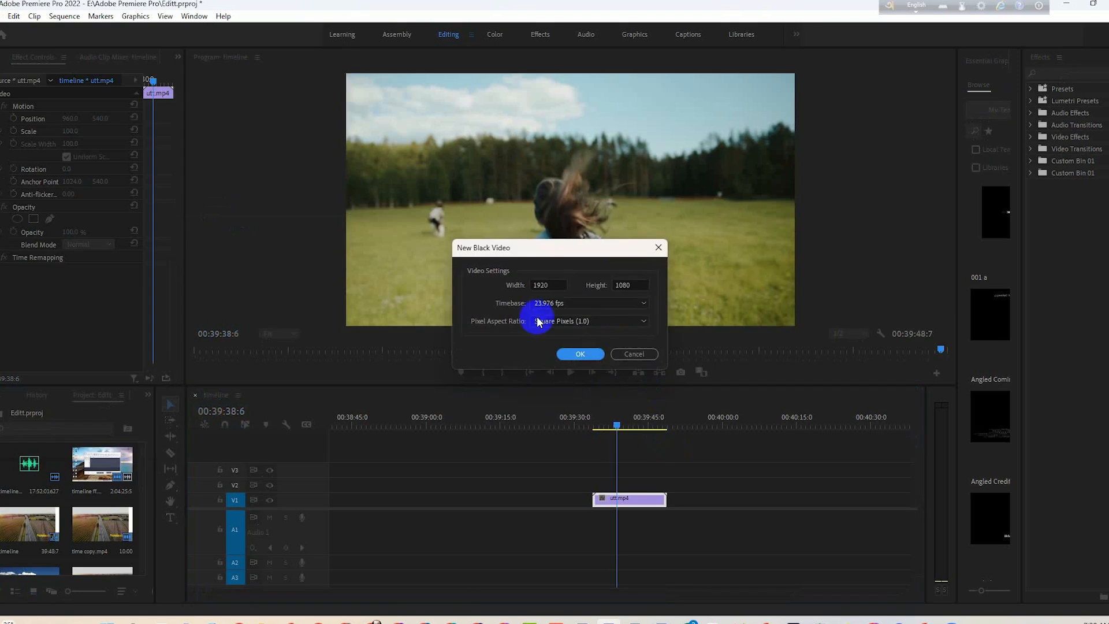
pyautogui.click(577, 352)
pyautogui.moveTo(138, 565); pyautogui.dragTo(665, 486)
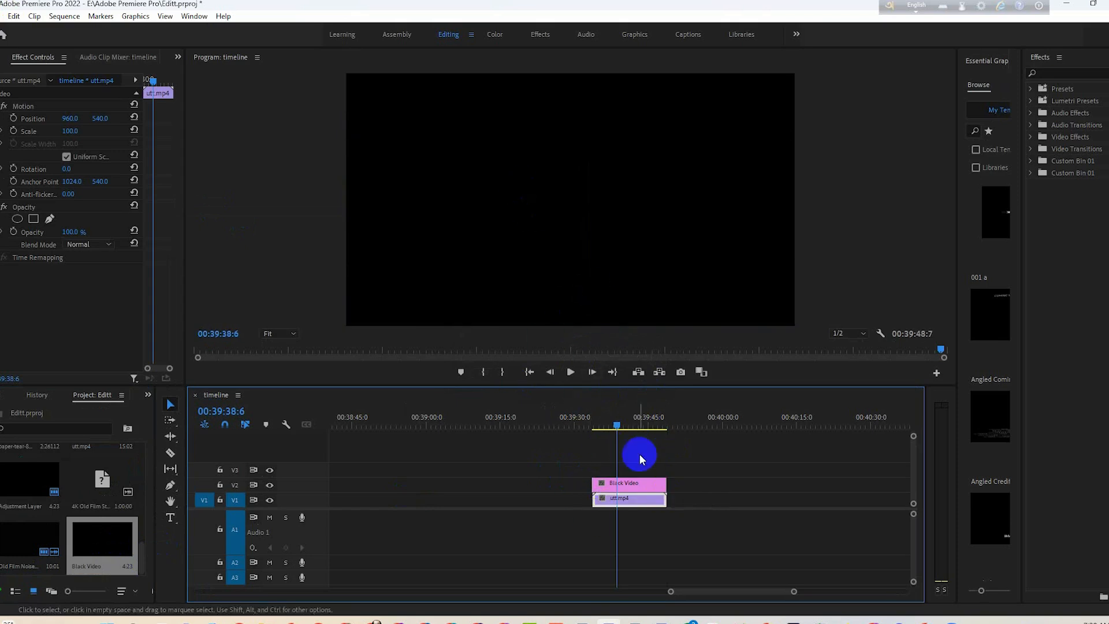
pyautogui.click(638, 486)
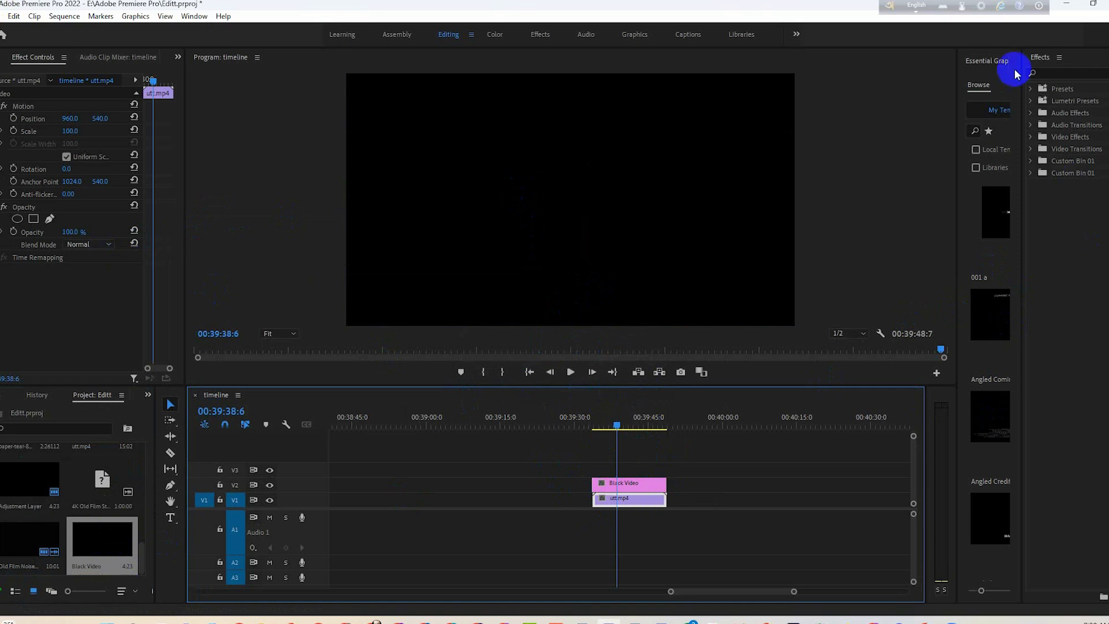
# Widen the Essential Graphics area and show its Edit options
pyautogui.click(1060, 59)
pyautogui.click(1087, 231)
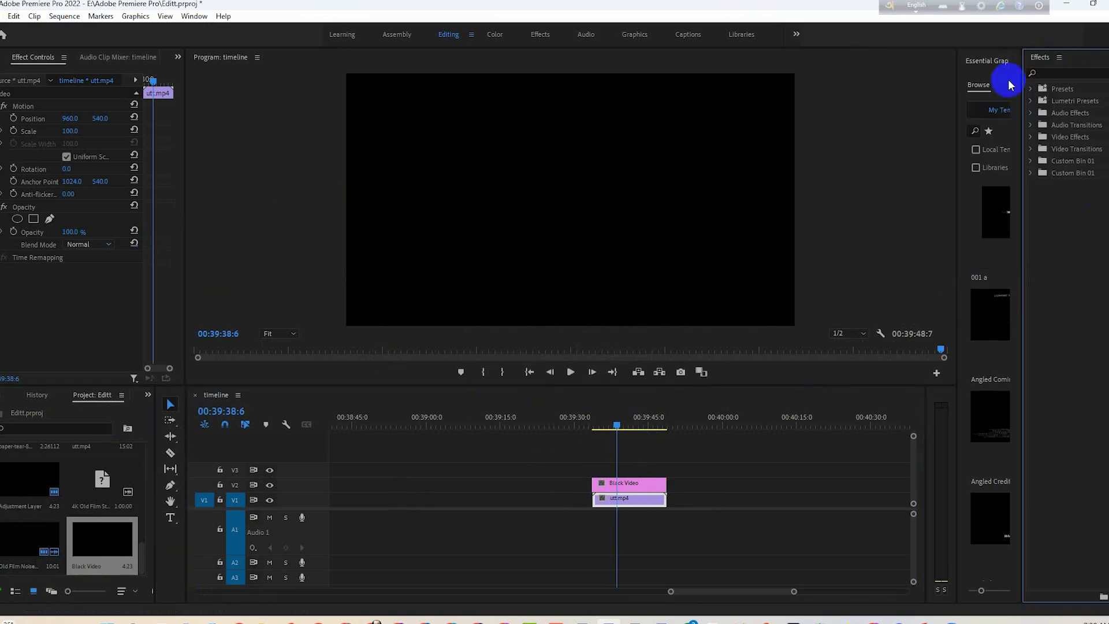
pyautogui.moveTo(1022, 105); pyautogui.dragTo(1041, 105)
pyautogui.moveTo(955, 98); pyautogui.dragTo(913, 99)
pyautogui.click(964, 85)
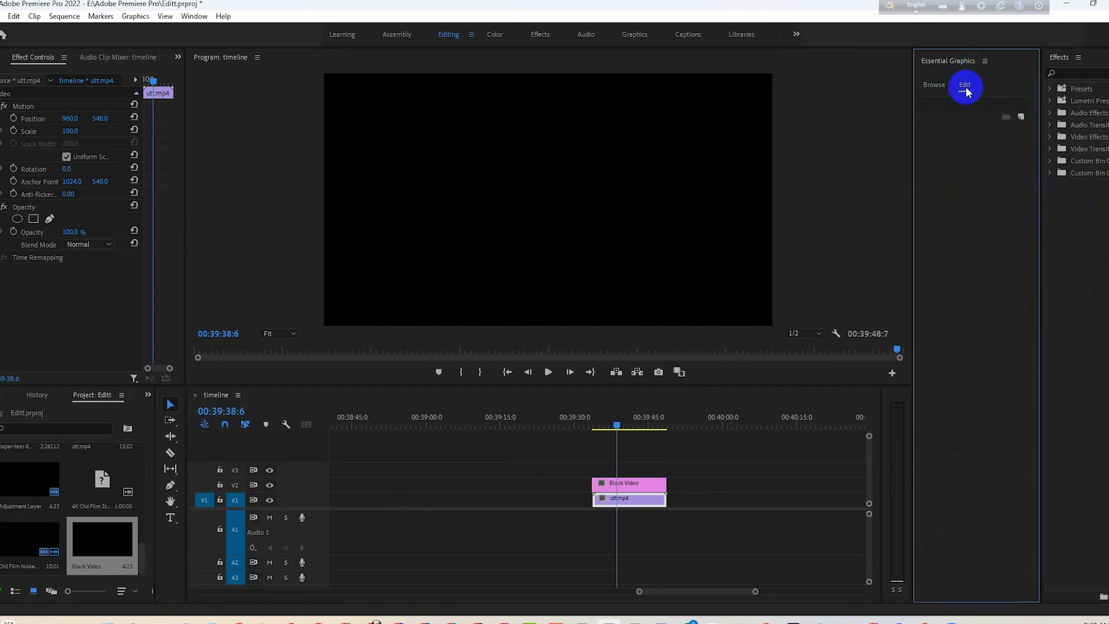
pyautogui.click(1020, 118)
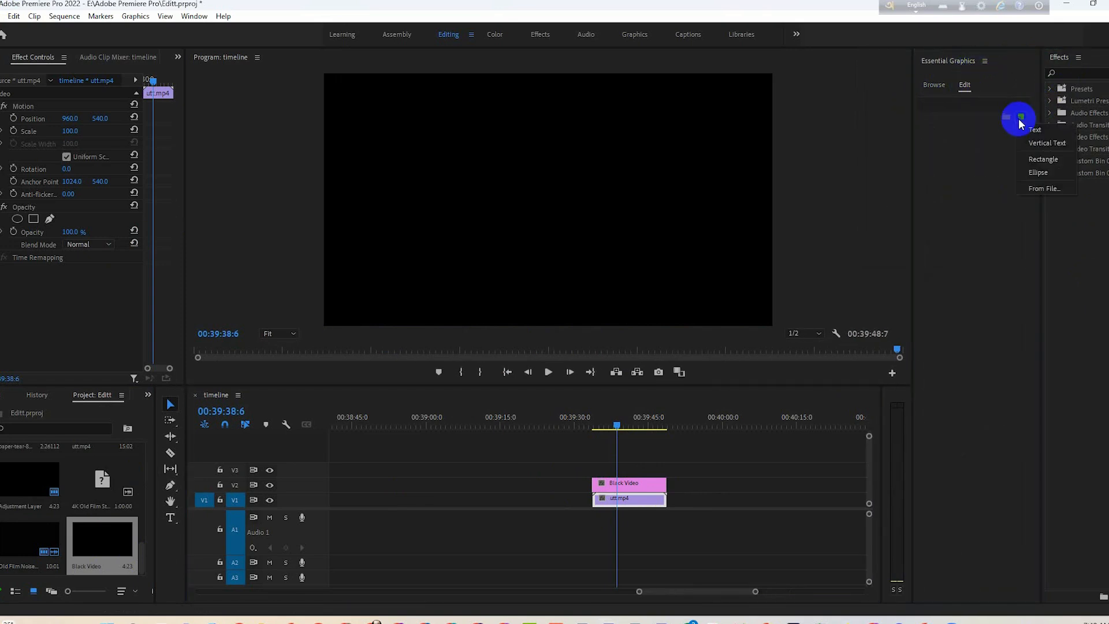
pyautogui.click(1050, 174)
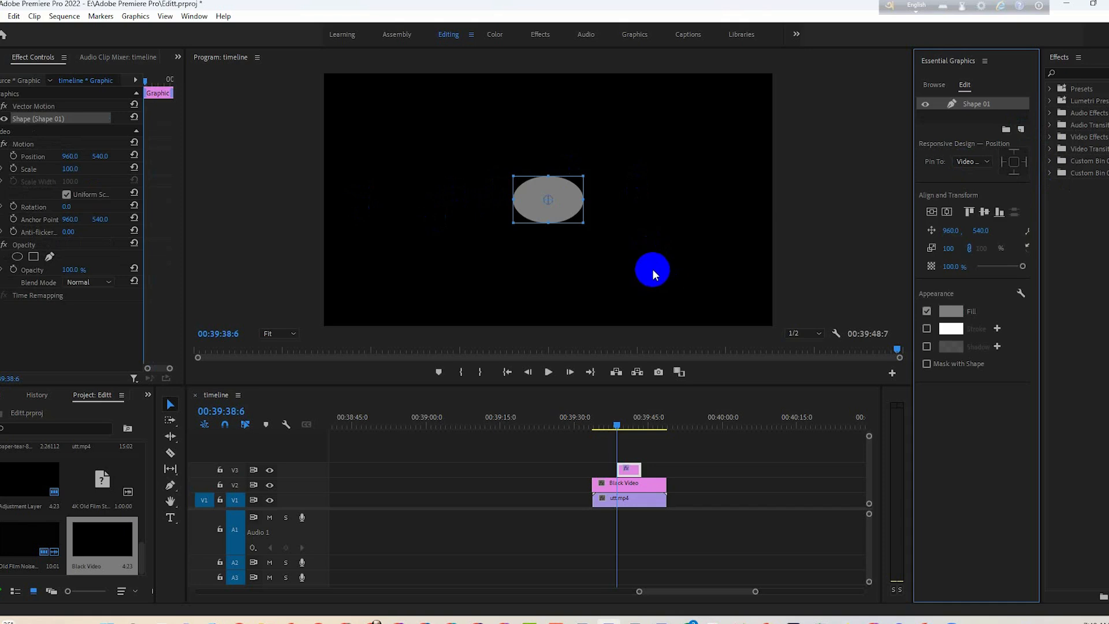
pyautogui.hotkey('ctrl', 'z')
pyautogui.hotkey('ctrl', 'z')
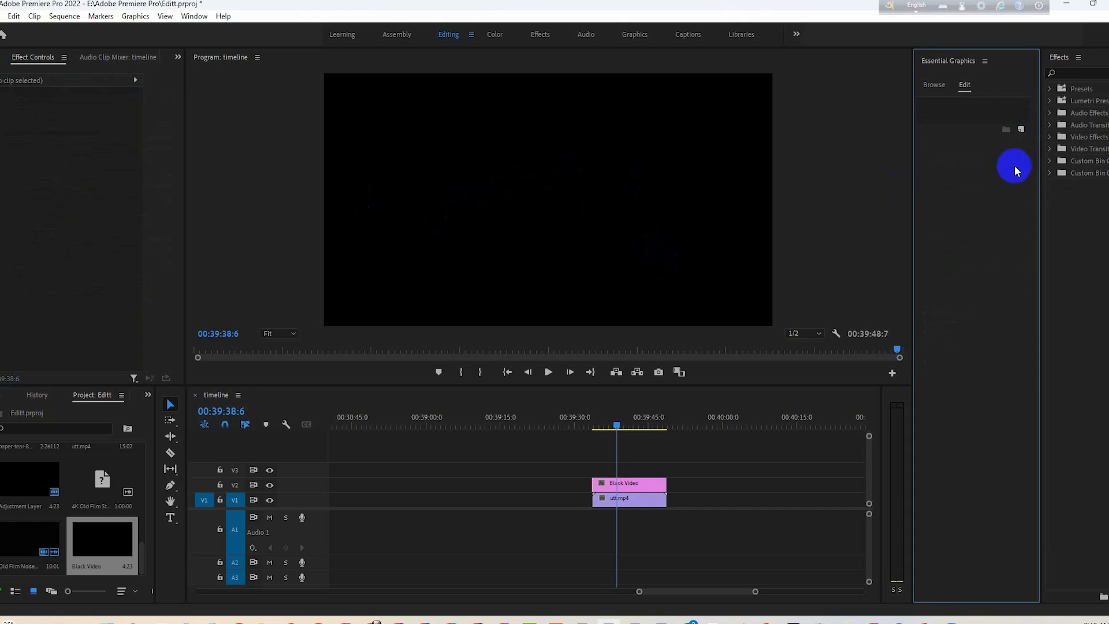
# Add a rectangle shape and enlarge it to fill most of the frame, leaving a narrow black border on all sides
pyautogui.click(1021, 130)
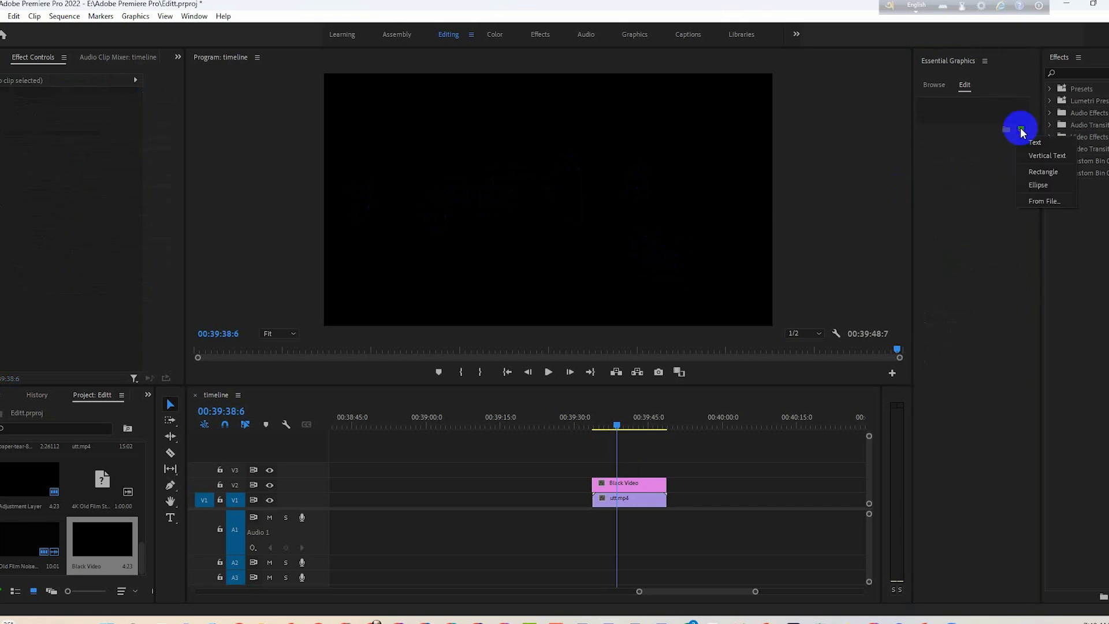
pyautogui.click(1043, 172)
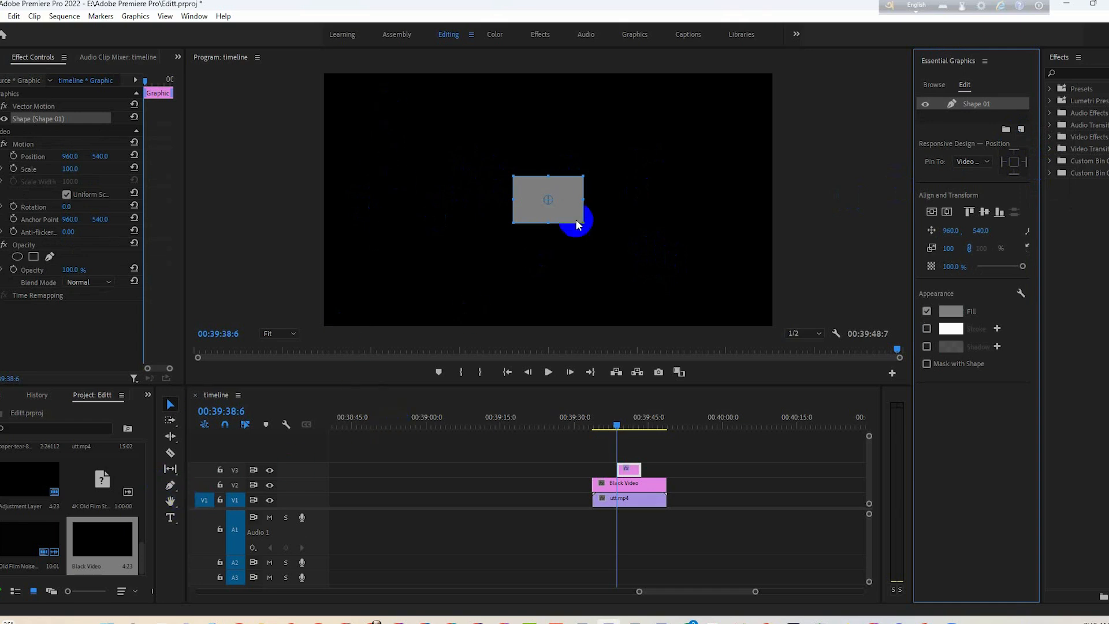
pyautogui.click(407, 139)
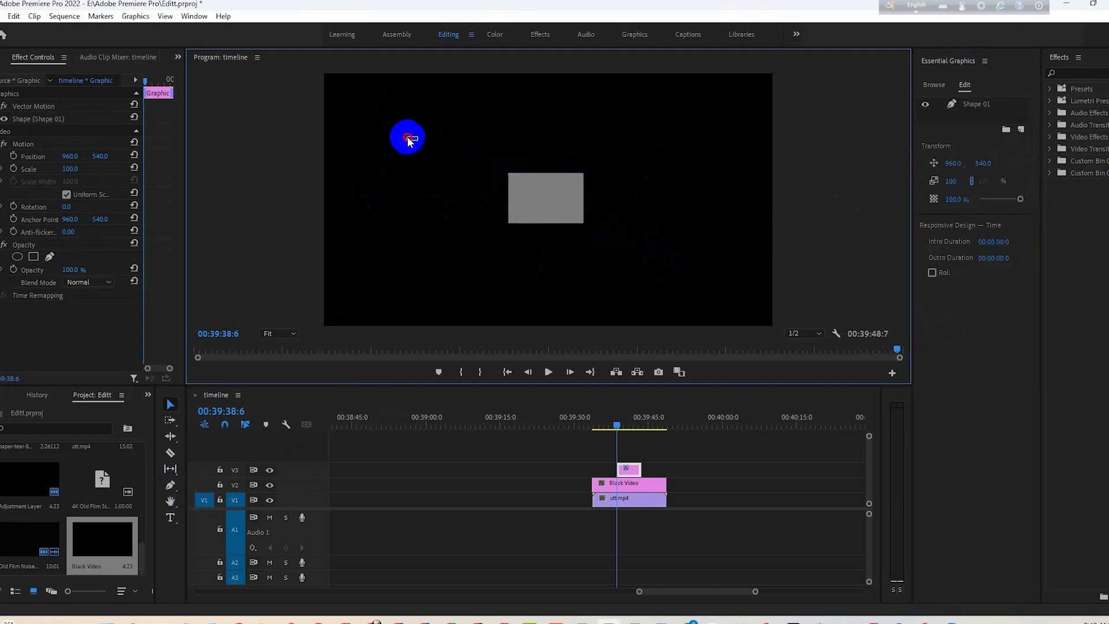
pyautogui.click(550, 191)
pyautogui.moveTo(508, 173); pyautogui.dragTo(326, 106)
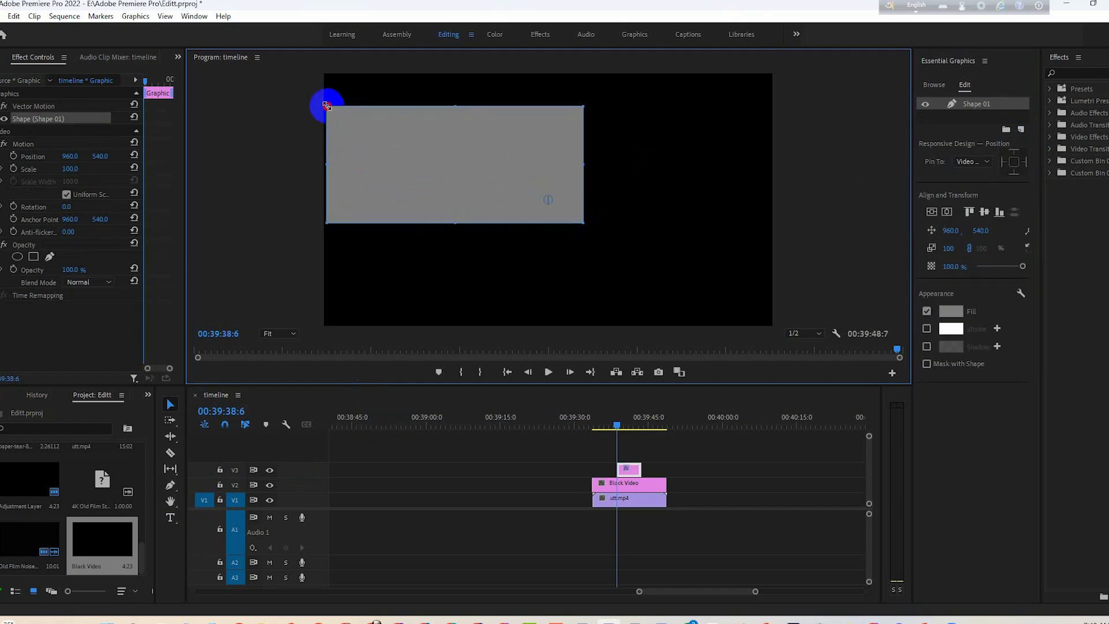
pyautogui.moveTo(580, 224); pyautogui.dragTo(596, 229)
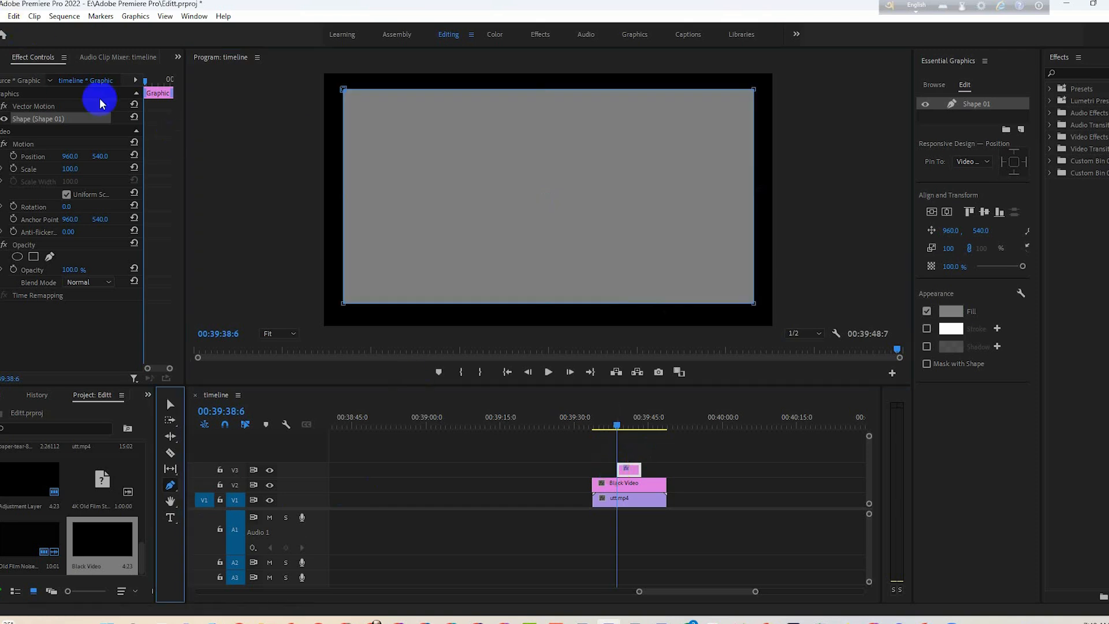
# Extend the rectangle's graphic clip on track V3 to span the full length of the clips below it
pyautogui.click(169, 404)
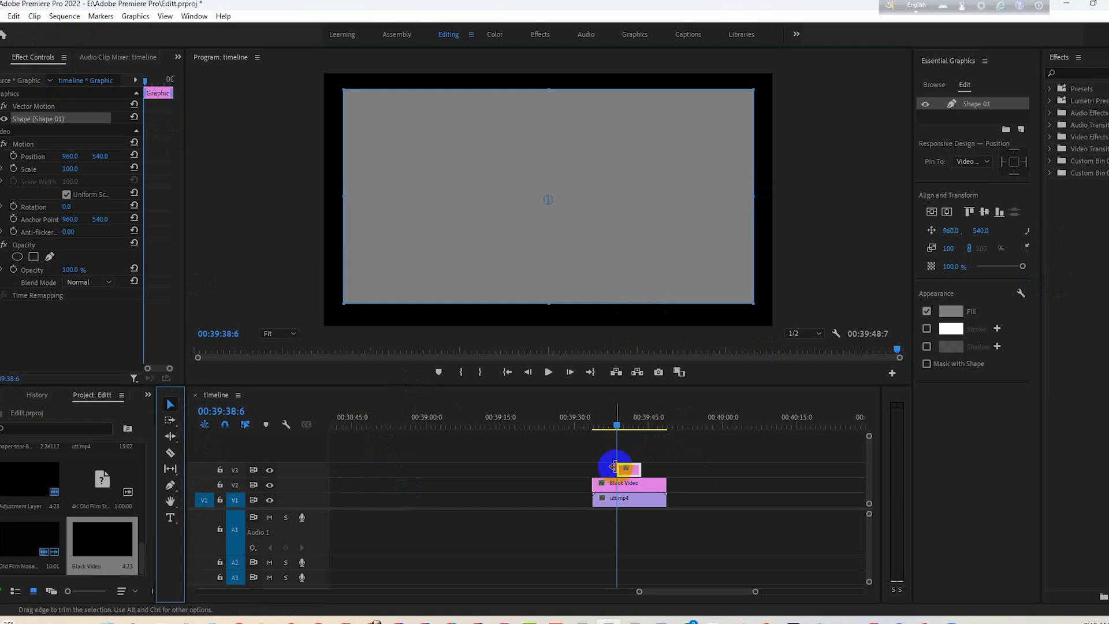
pyautogui.moveTo(617, 469); pyautogui.dragTo(666, 469)
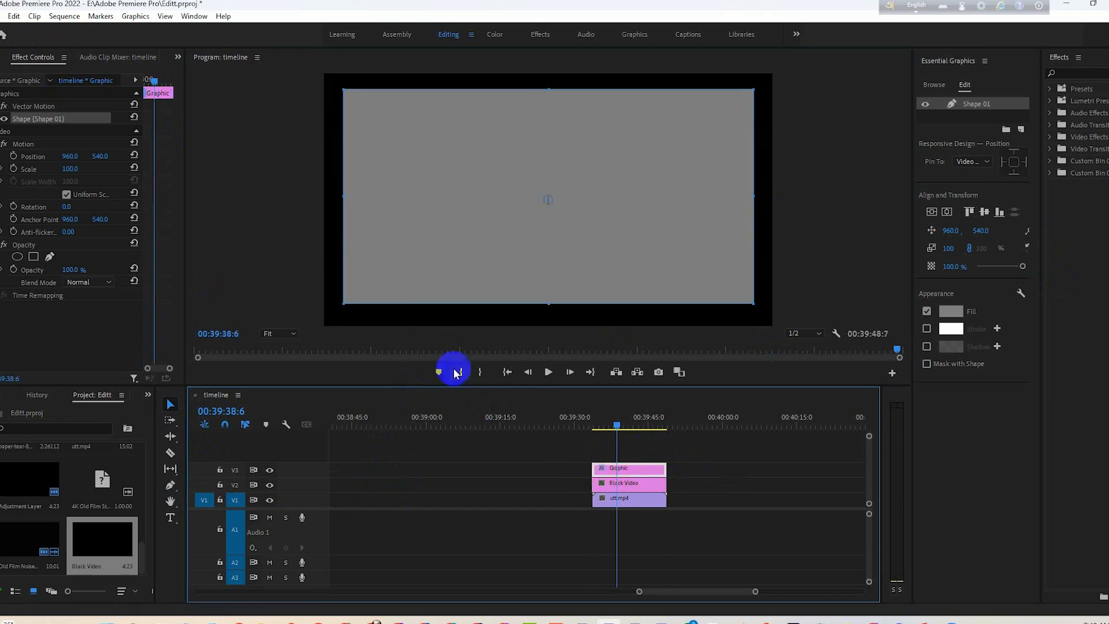
# Start a free-draw opacity mask on the graphic, tracing rounded corners along the left half of the rectangle
pyautogui.doubleClick(408, 198)
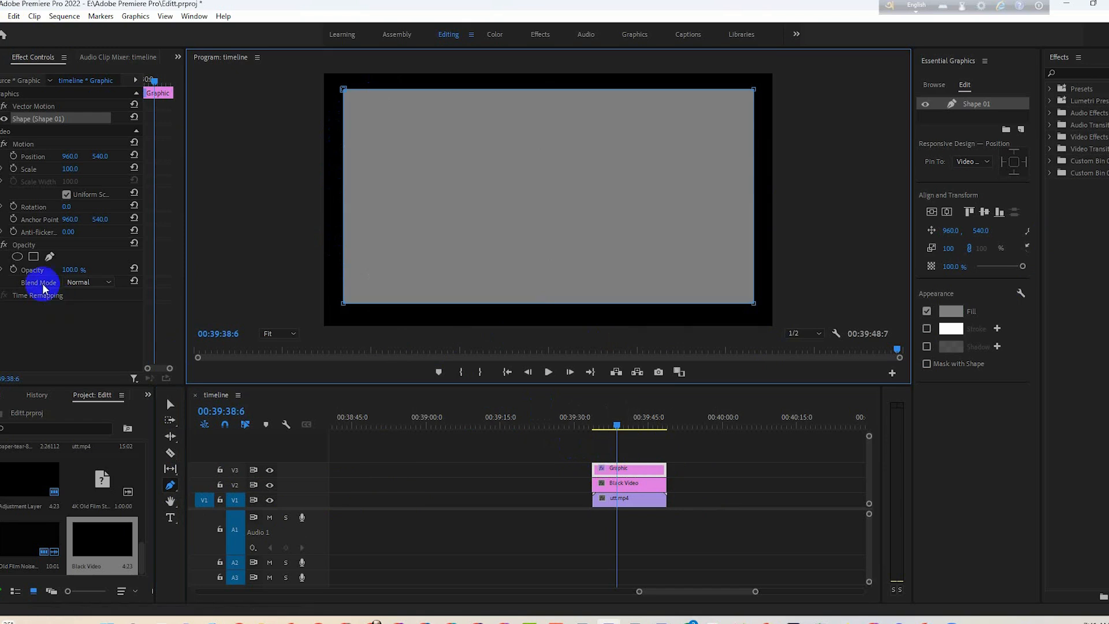
pyautogui.click(49, 257)
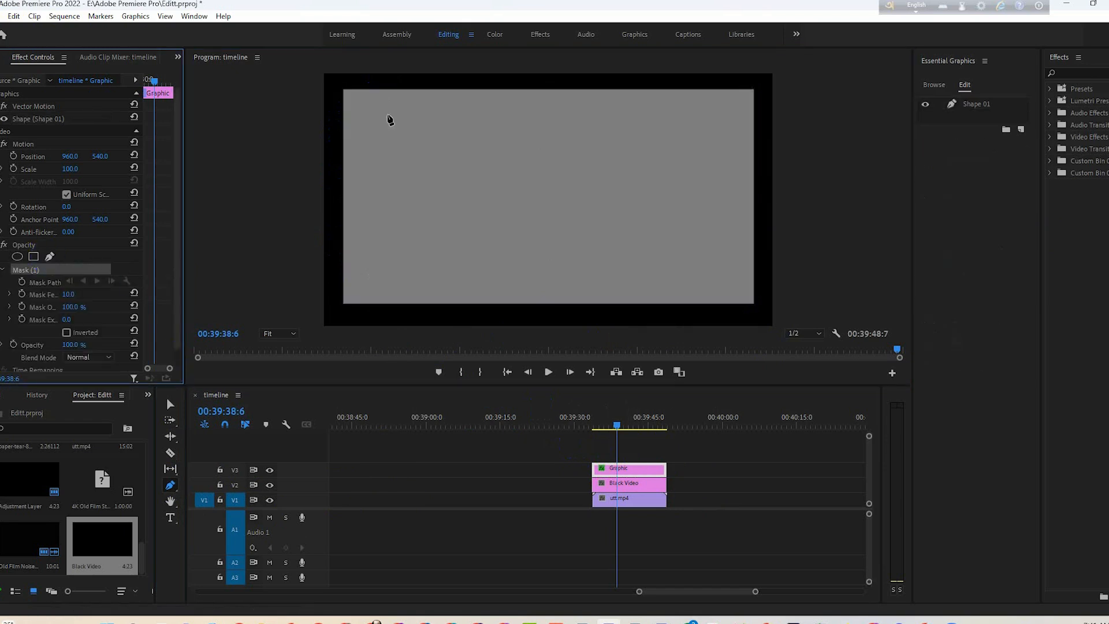
pyautogui.click(395, 89)
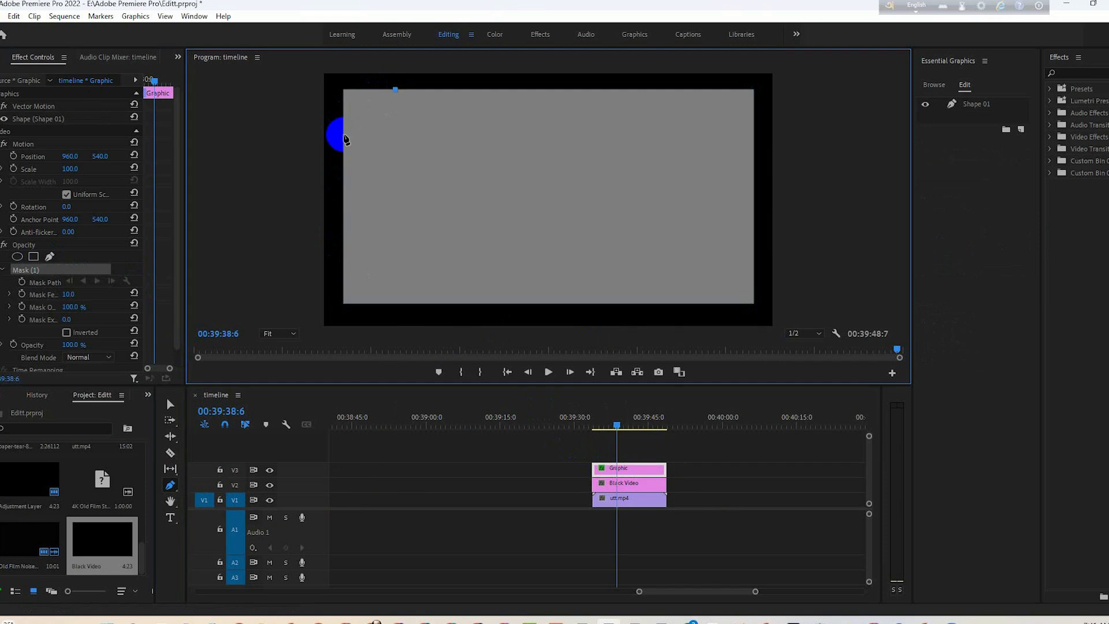
pyautogui.moveTo(344, 140); pyautogui.dragTo(344, 164)
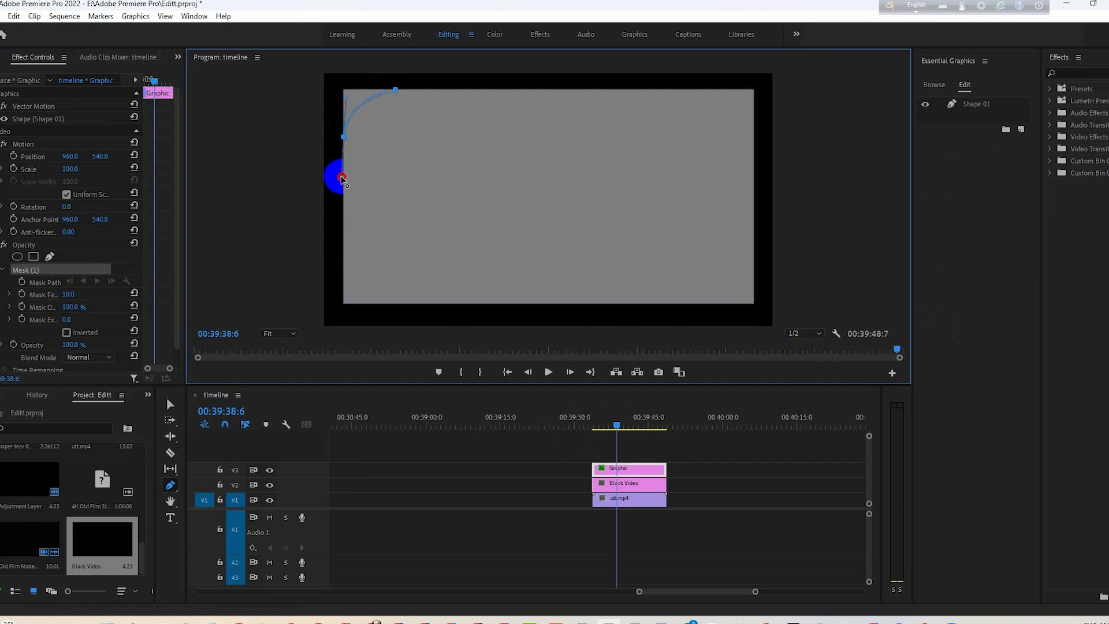
pyautogui.click(342, 180)
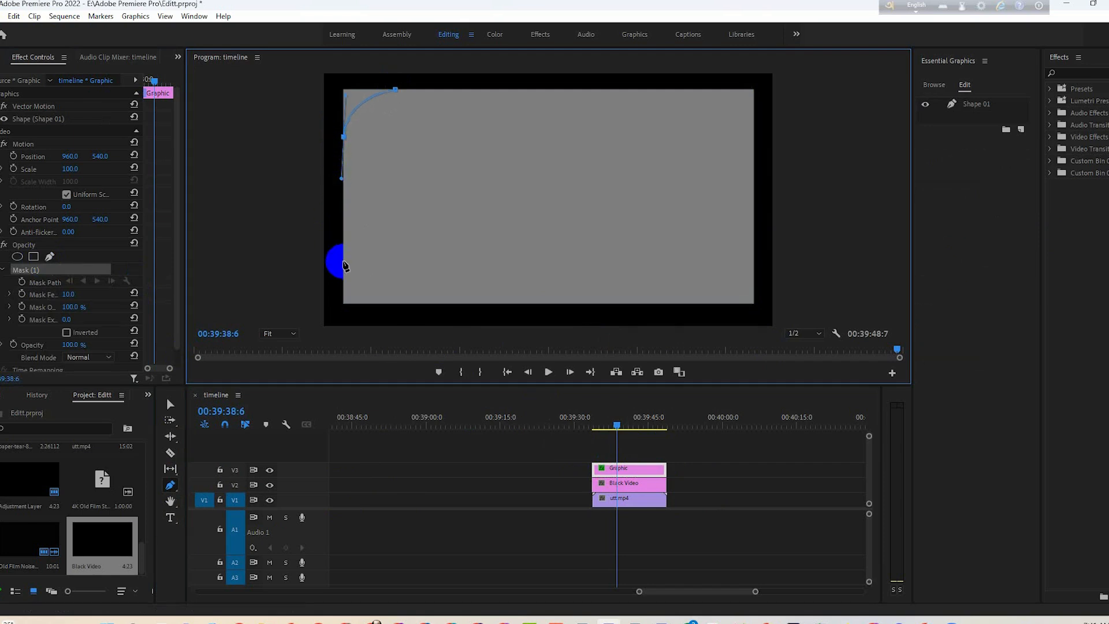
pyautogui.click(343, 254)
pyautogui.click(397, 303)
pyautogui.hotkey('ctrl', 'z')
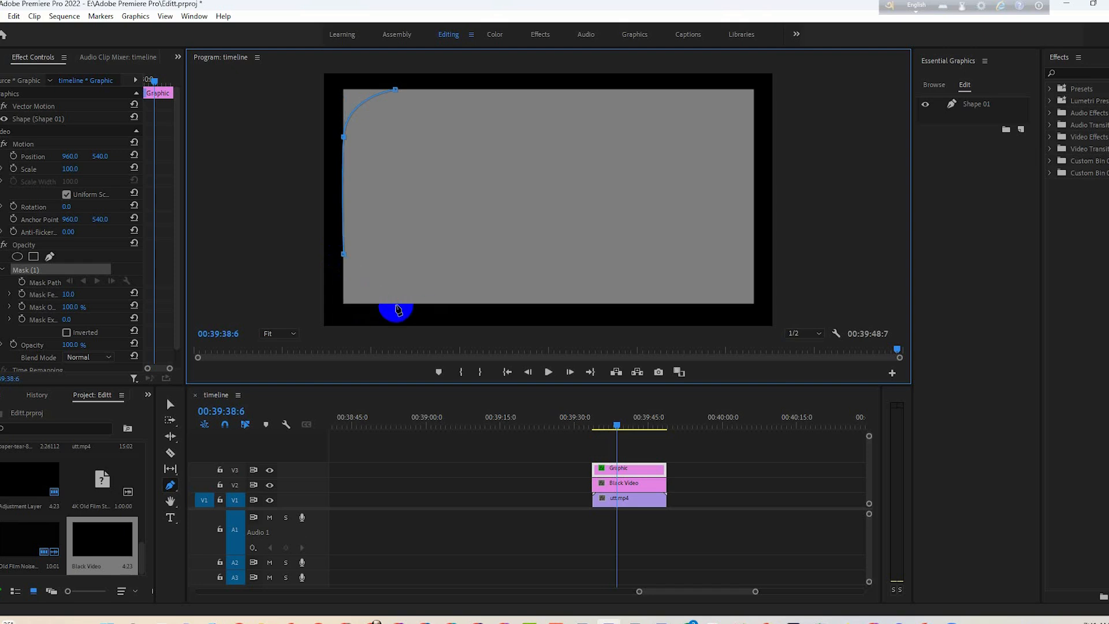
pyautogui.moveTo(397, 304); pyautogui.dragTo(438, 304)
# Continue the mask around the rectangle's right side with two rounded corners and close it at its starting point
pyautogui.click(700, 304)
pyautogui.moveTo(752, 251); pyautogui.dragTo(754, 243)
pyautogui.click(754, 196)
pyautogui.click(753, 131)
pyautogui.click(699, 92)
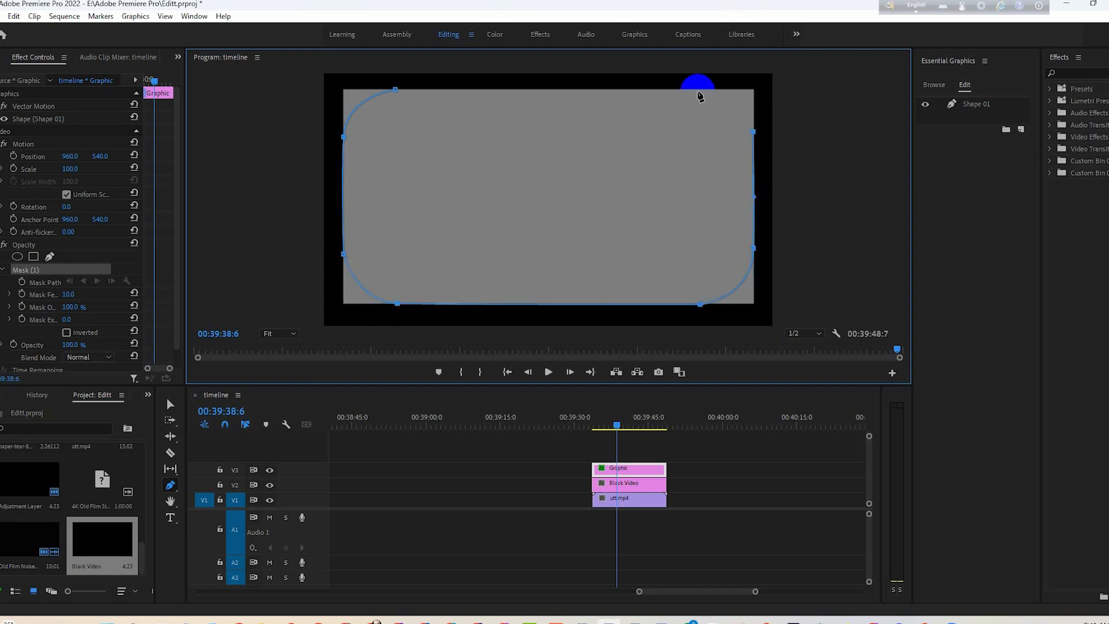
pyautogui.click(395, 89)
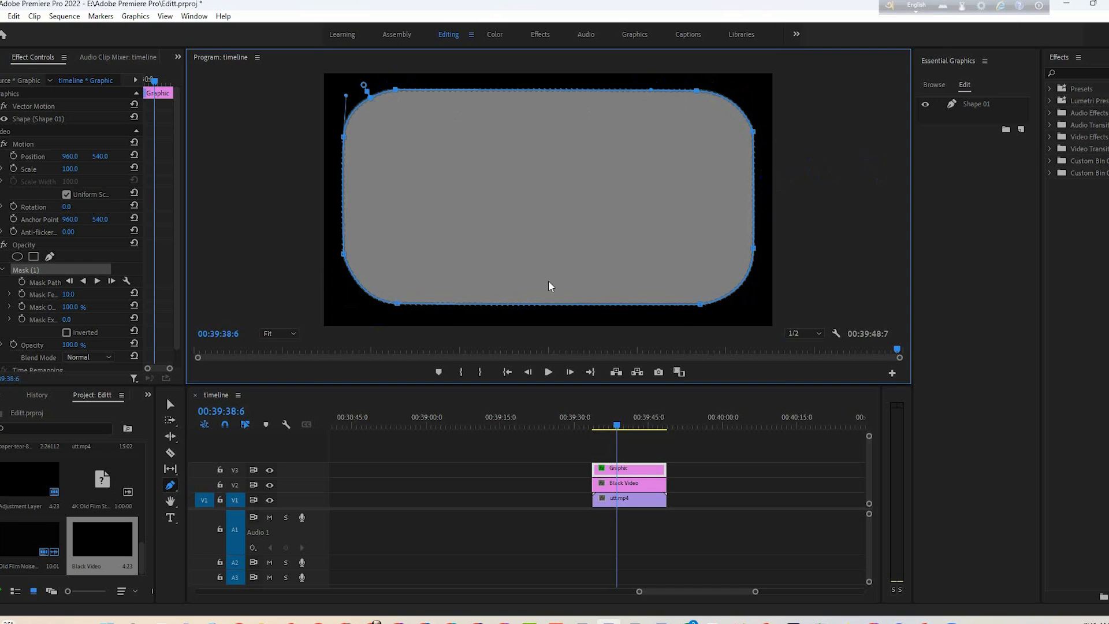
# Change the fill of the Shape 01 rectangle to white (FFFFFF)
pyautogui.click(170, 404)
pyautogui.click(974, 104)
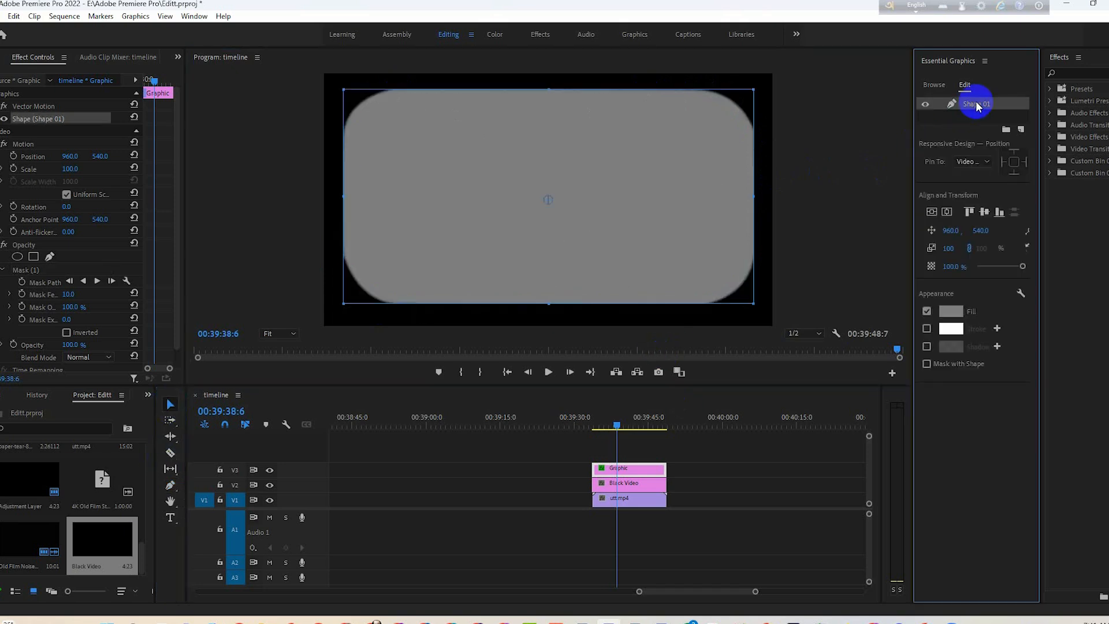
pyautogui.click(953, 312)
pyautogui.moveTo(210, 347); pyautogui.dragTo(75, 441)
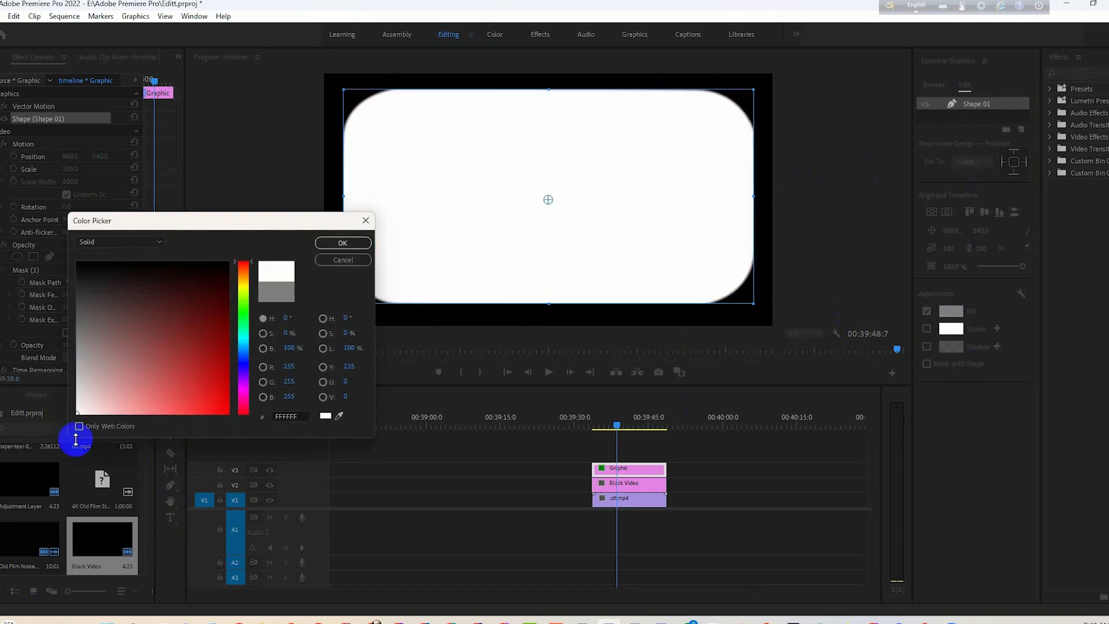
pyautogui.click(338, 242)
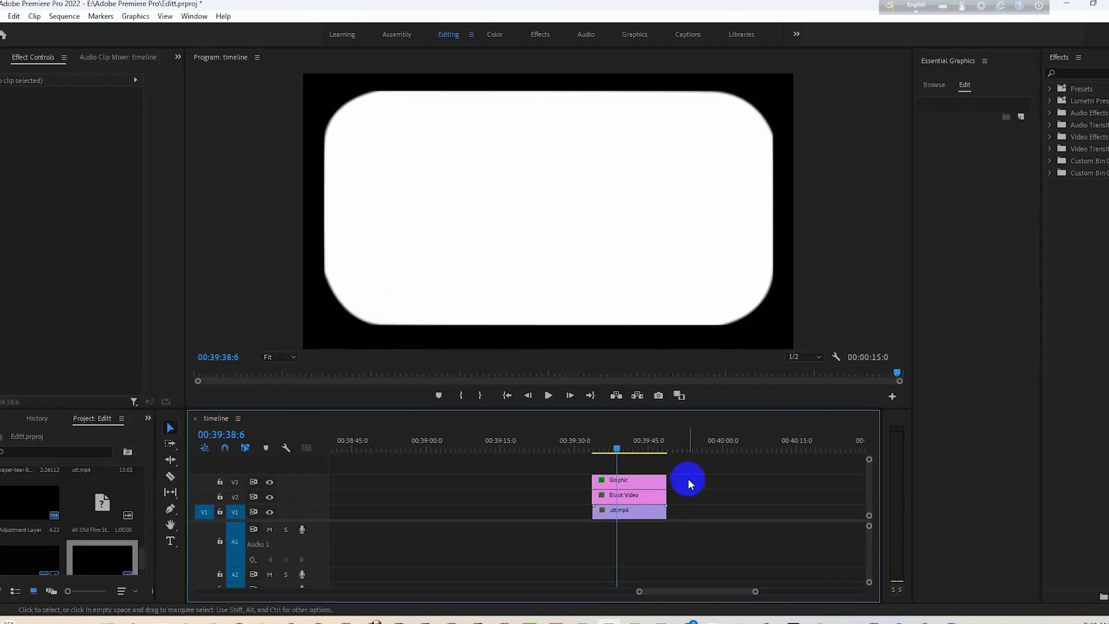
# Nest the Graphic and Black Video clips together, keeping the name Nested Sequence 01
pyautogui.moveTo(684, 481); pyautogui.dragTo(652, 503)
pyautogui.rightClick(652, 493)
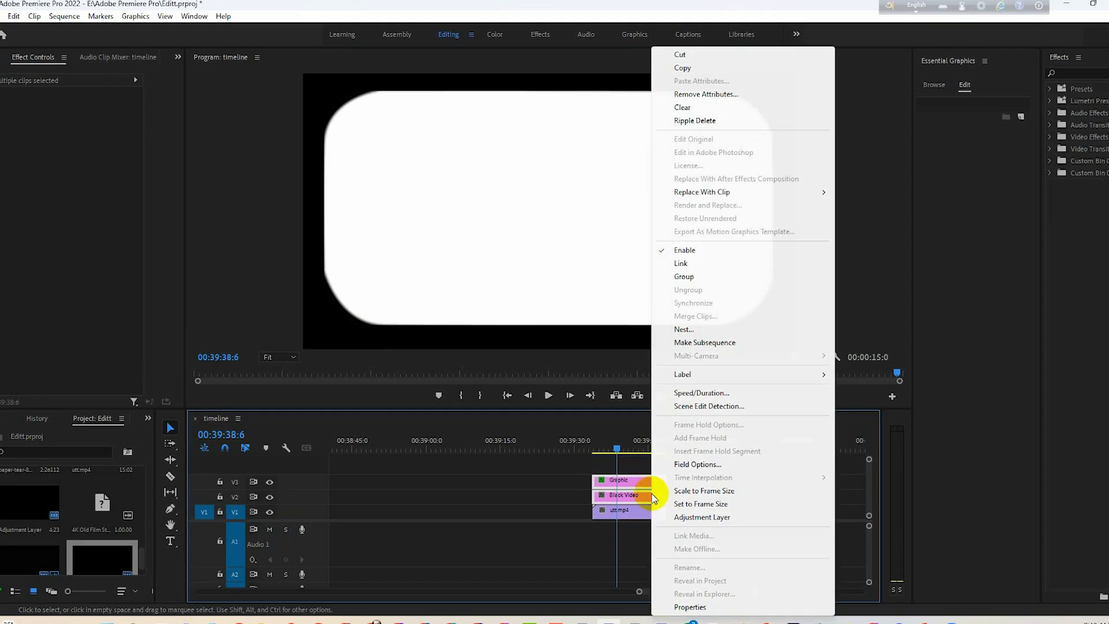
pyautogui.click(686, 328)
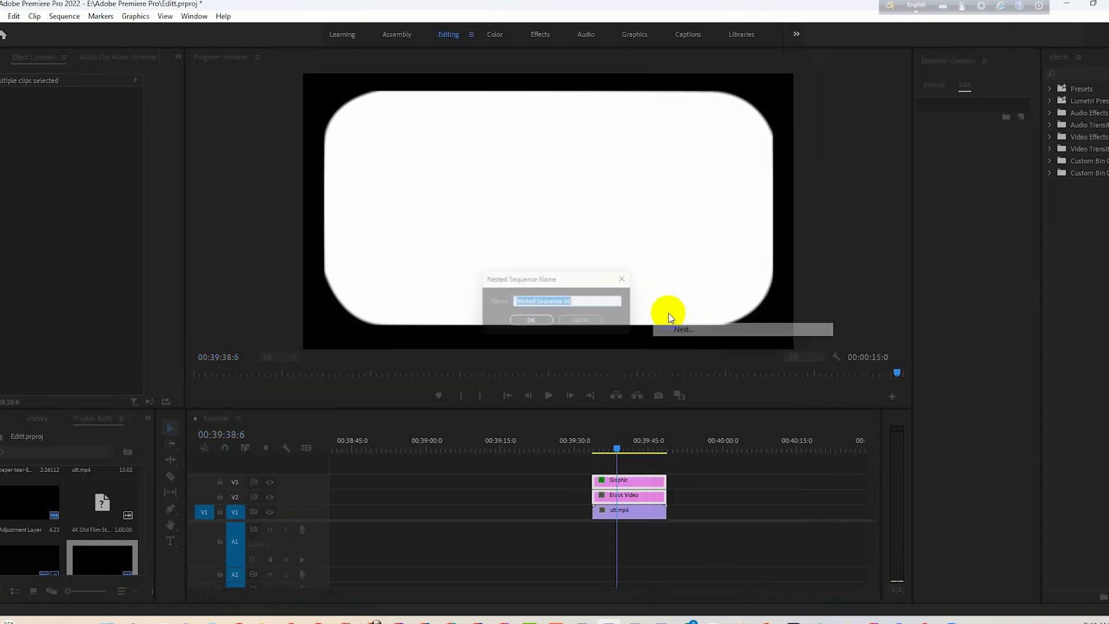
pyautogui.click(530, 324)
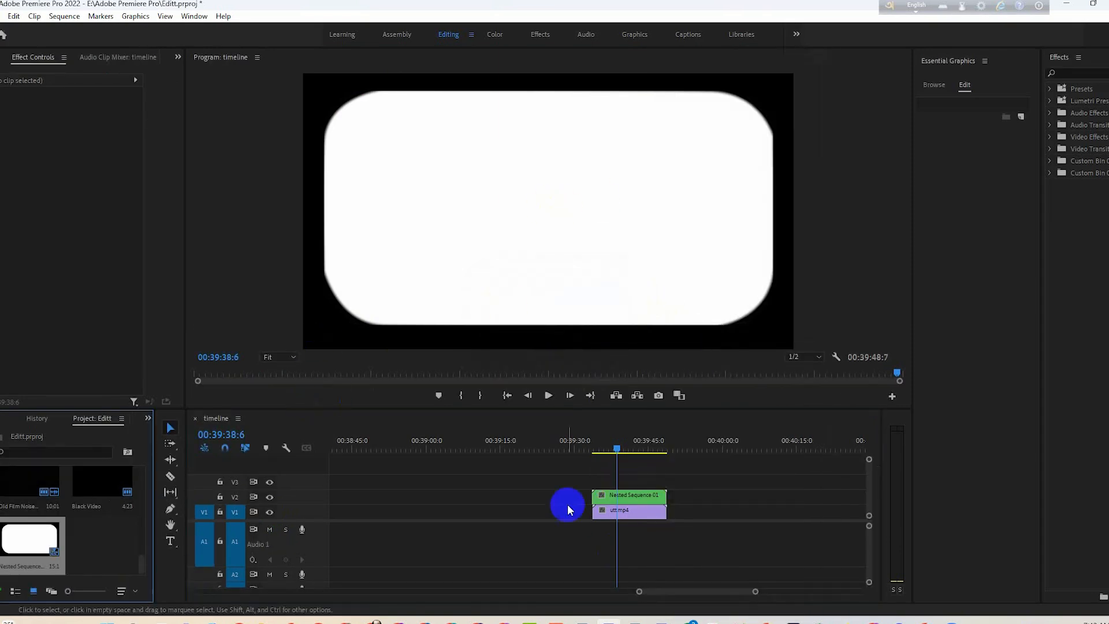
# Set the nested sequence's opacity blend mode to Multiply and check the composite a couple of frames further on
pyautogui.click(618, 500)
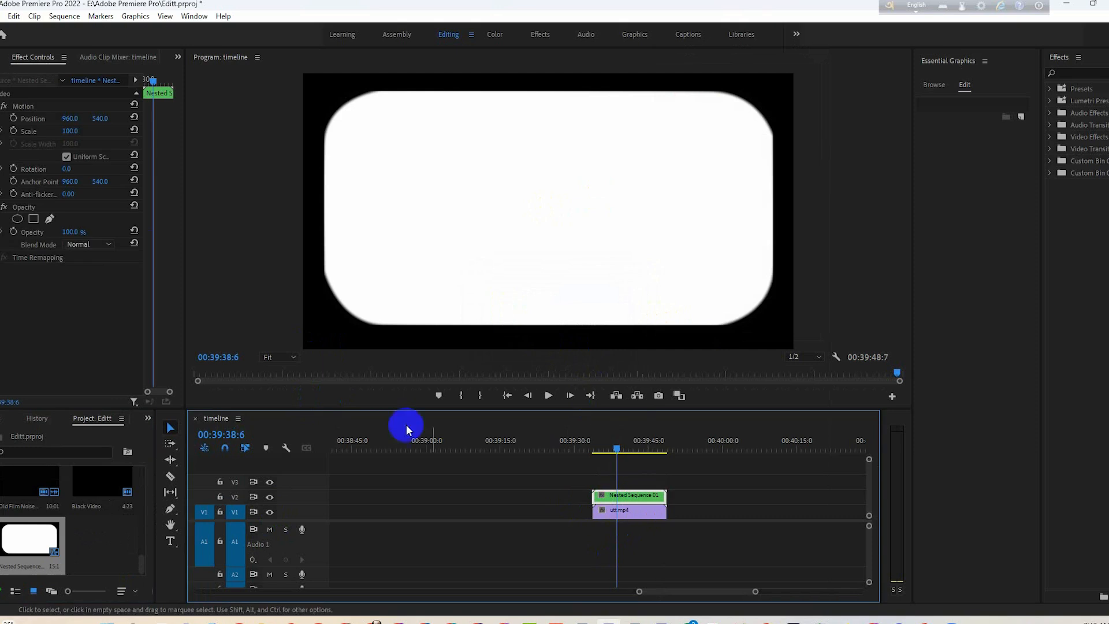
pyautogui.click(85, 245)
pyautogui.click(103, 299)
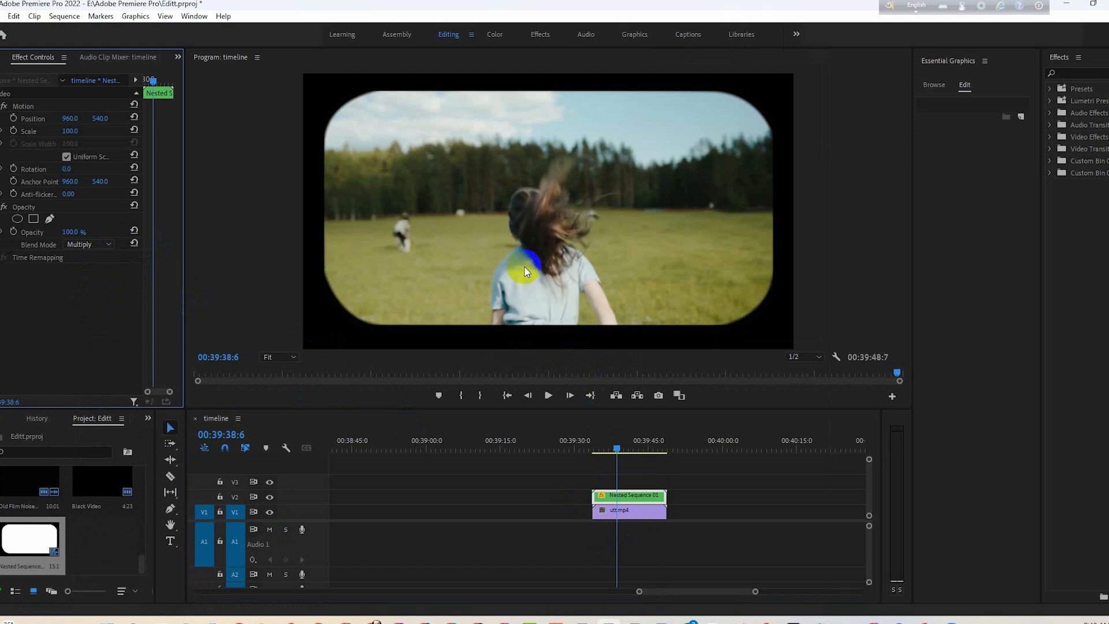
pyautogui.click(618, 451)
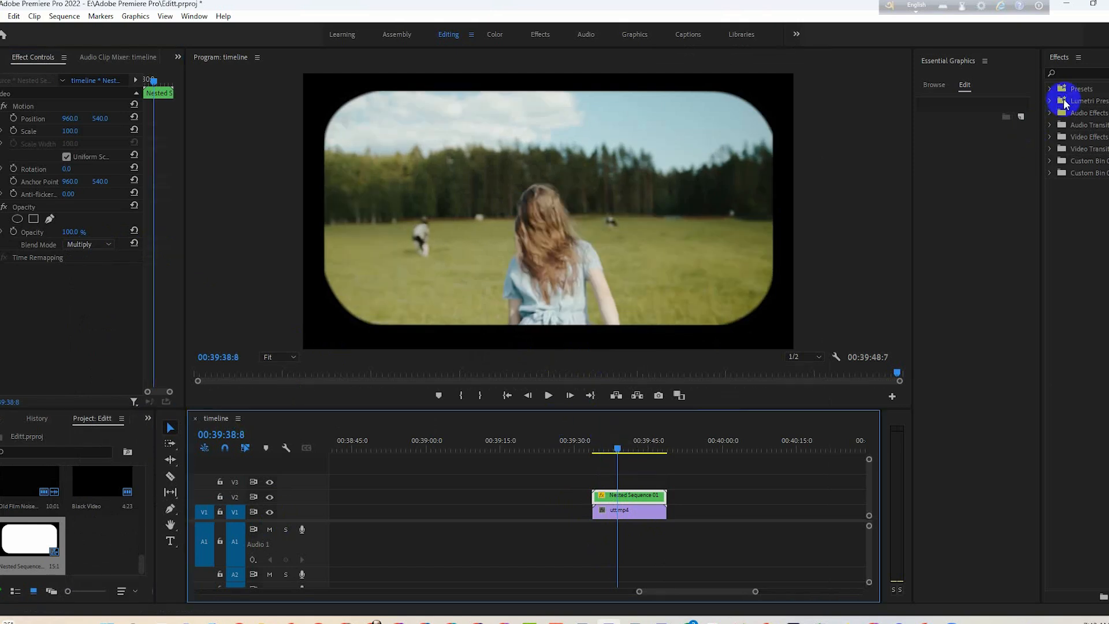
# Find the Noise video effect under Noise & Grain and apply it to the utt.mp4 clip
pyautogui.click(1071, 73)
pyautogui.write('noise')
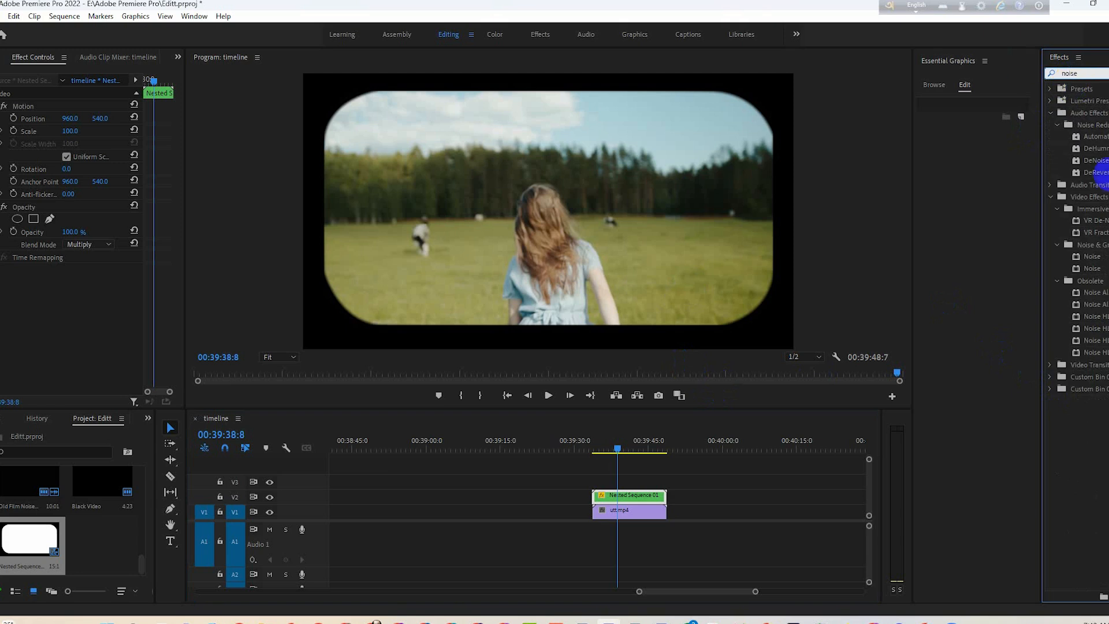
pyautogui.moveTo(1043, 268); pyautogui.dragTo(874, 275)
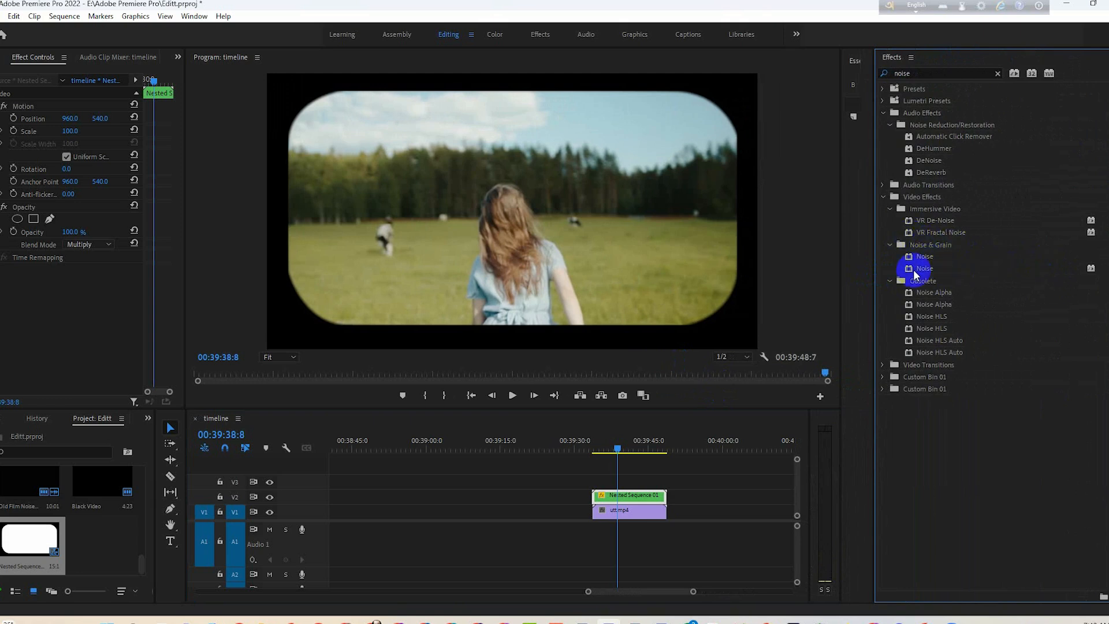
pyautogui.moveTo(925, 268); pyautogui.dragTo(627, 514)
pyautogui.click(604, 518)
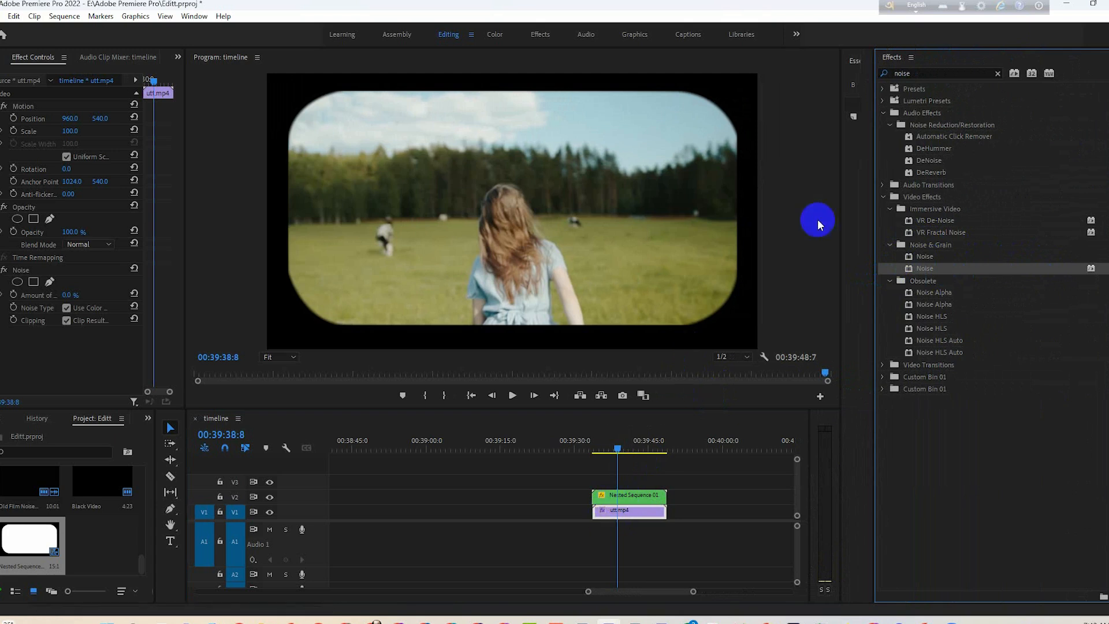
# Find the Gaussian Blur effect and apply it to the utt.mp4 clip
pyautogui.moveTo(950, 74); pyautogui.dragTo(868, 86)
pyautogui.write('gau')
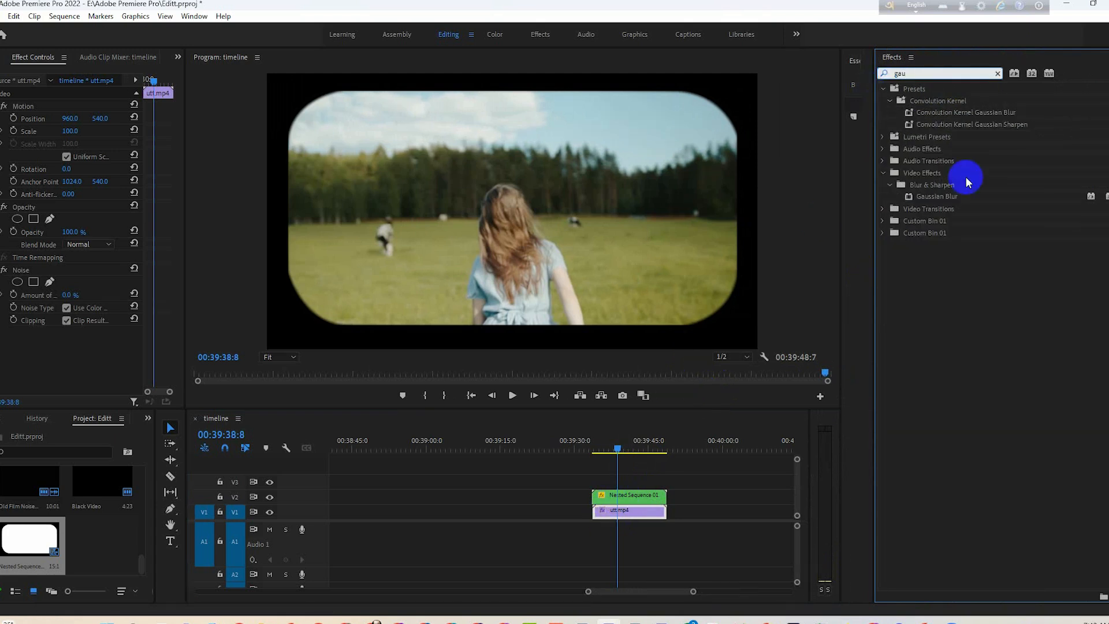
pyautogui.click(952, 197)
pyautogui.moveTo(952, 199); pyautogui.dragTo(601, 515)
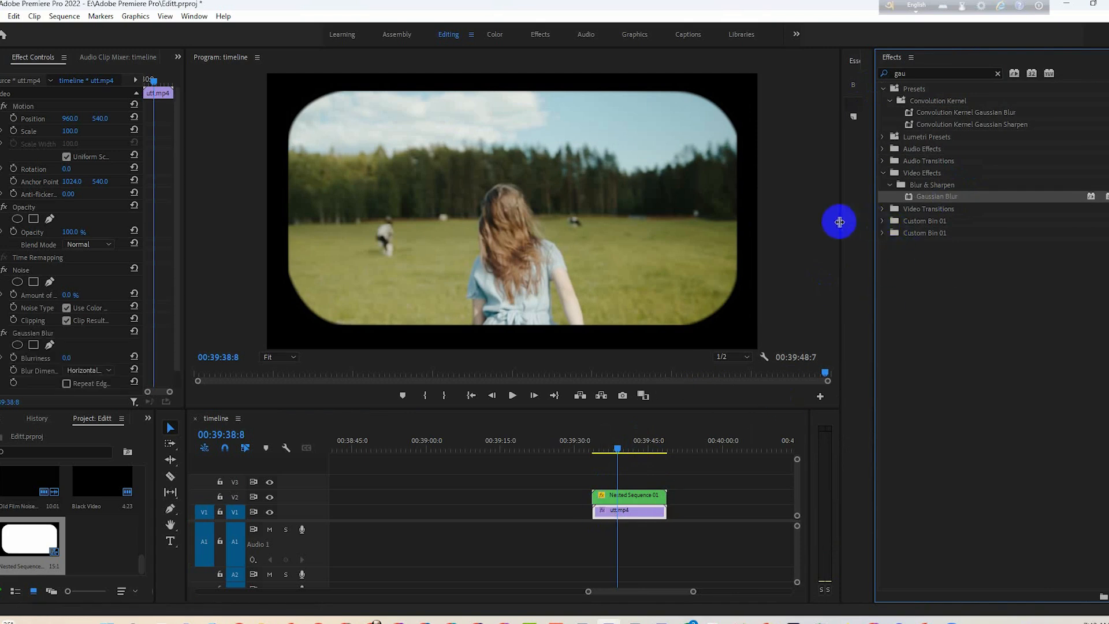
# Set the utt.mp4 clip's noise amount to 7% and its Gaussian Blur blurriness to 4.0
pyautogui.moveTo(840, 223); pyautogui.dragTo(963, 223)
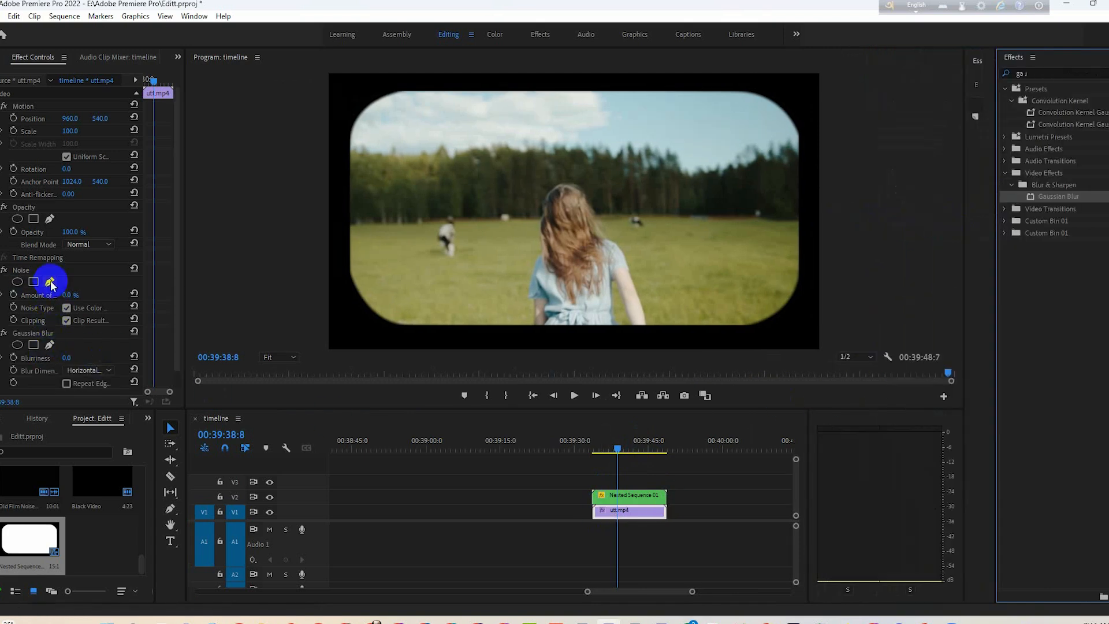
pyautogui.moveTo(68, 298); pyautogui.dragTo(84, 315)
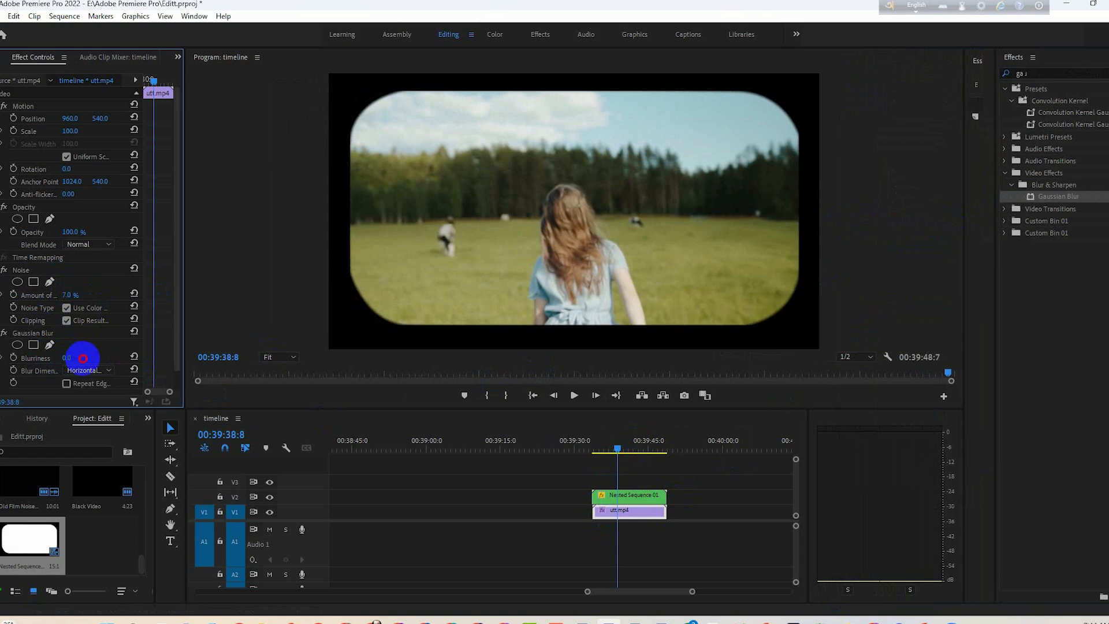
pyautogui.moveTo(83, 358); pyautogui.dragTo(95, 362)
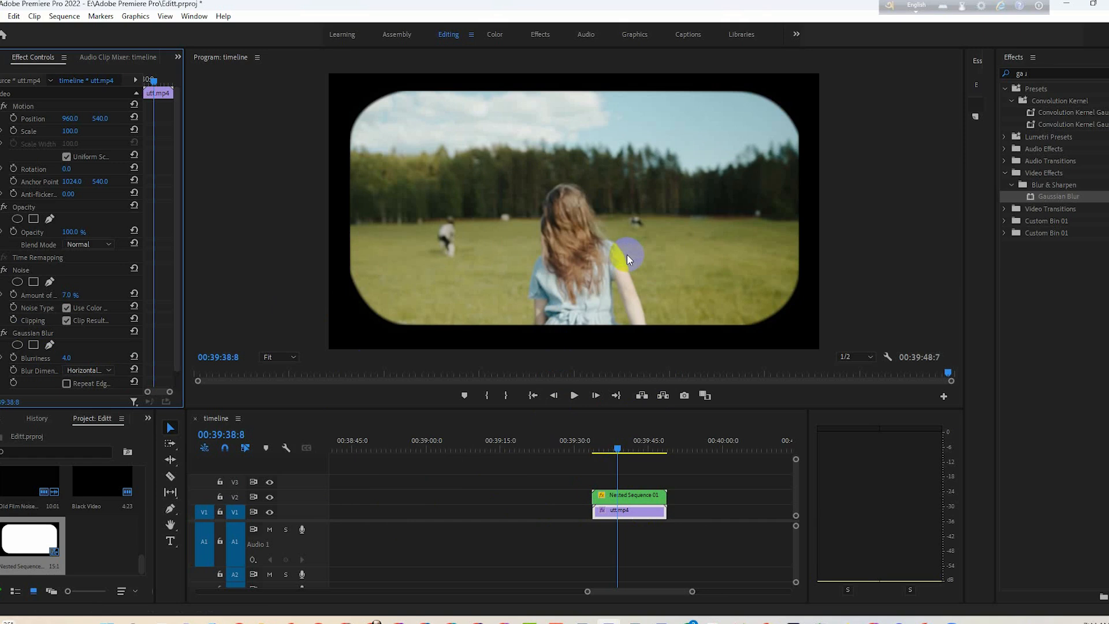
# Switch to File Explorer's Upload video folder and add Light leak 1.mp4 to track V1, ahead of utt.mp4
pyautogui.moveTo(267, 621)
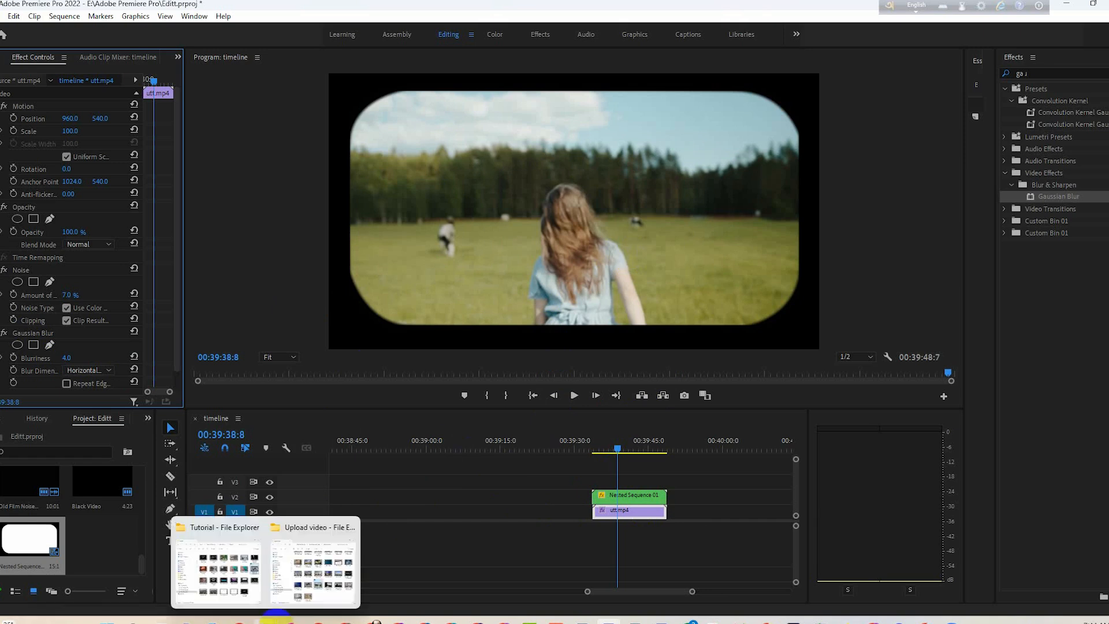
pyautogui.click(320, 569)
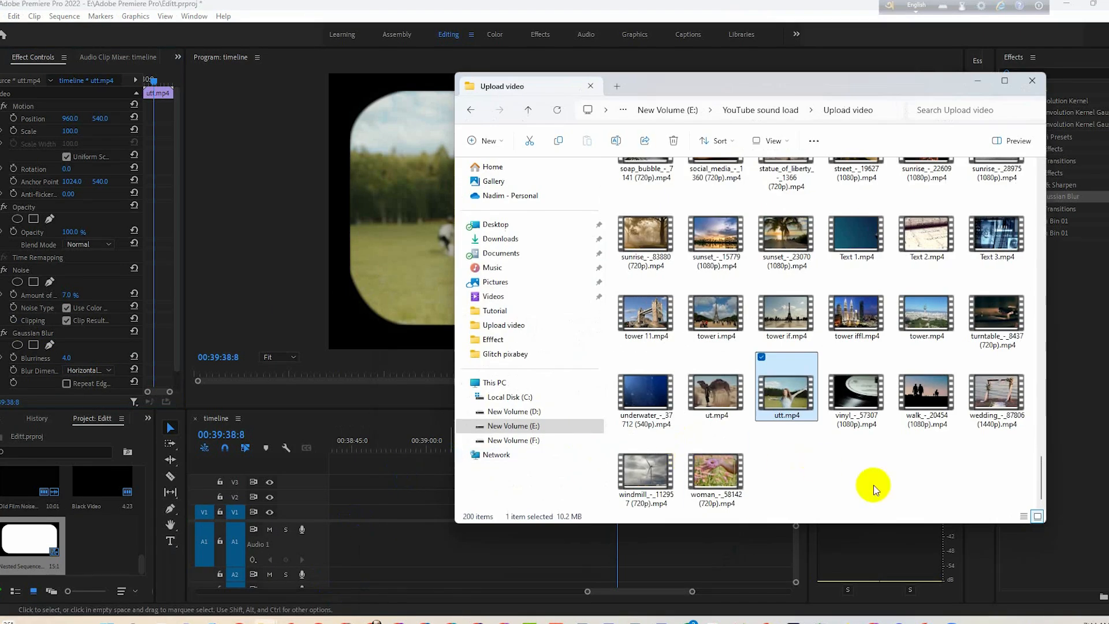
pyautogui.scroll(10, 813, 489)
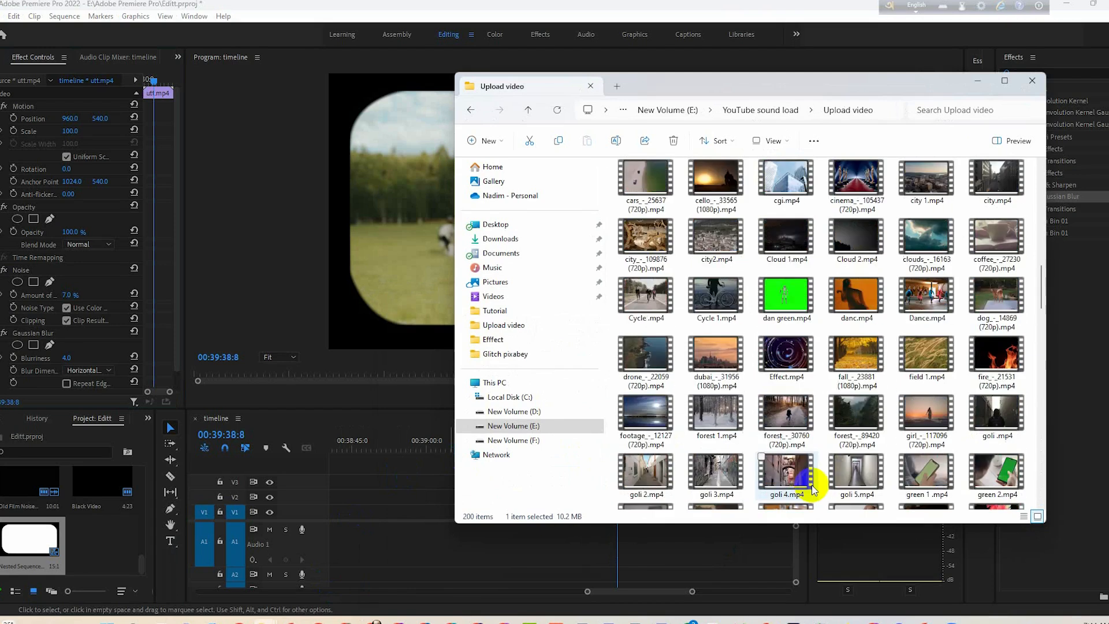
pyautogui.scroll(-5, 813, 490)
pyautogui.scroll(5, 892, 433)
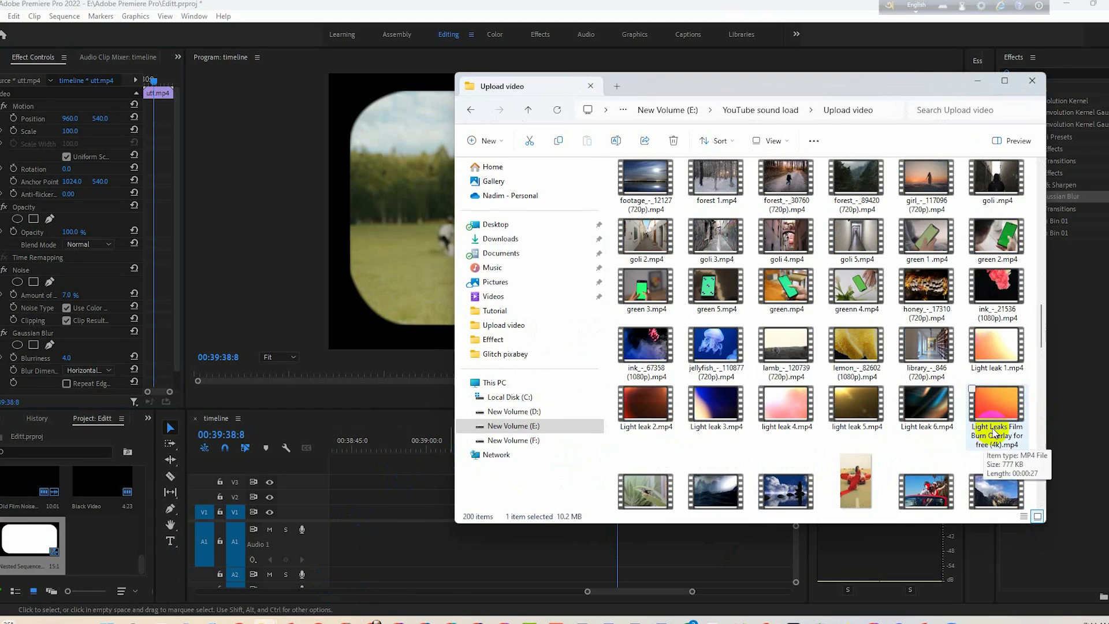
pyautogui.moveTo(995, 352); pyautogui.dragTo(417, 512)
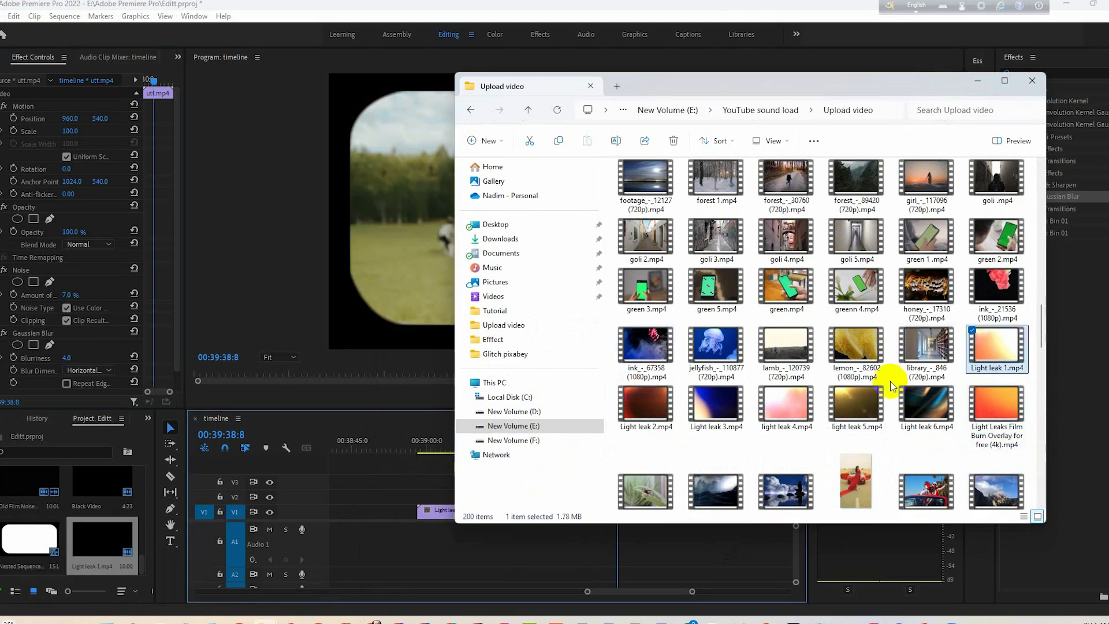
# Add the Old Film Noise Overlays clip from the Upload old gain folder above the nested sequence and return to Premiere Pro
pyautogui.scroll(10, 890, 381)
pyautogui.scroll(-20, 891, 386)
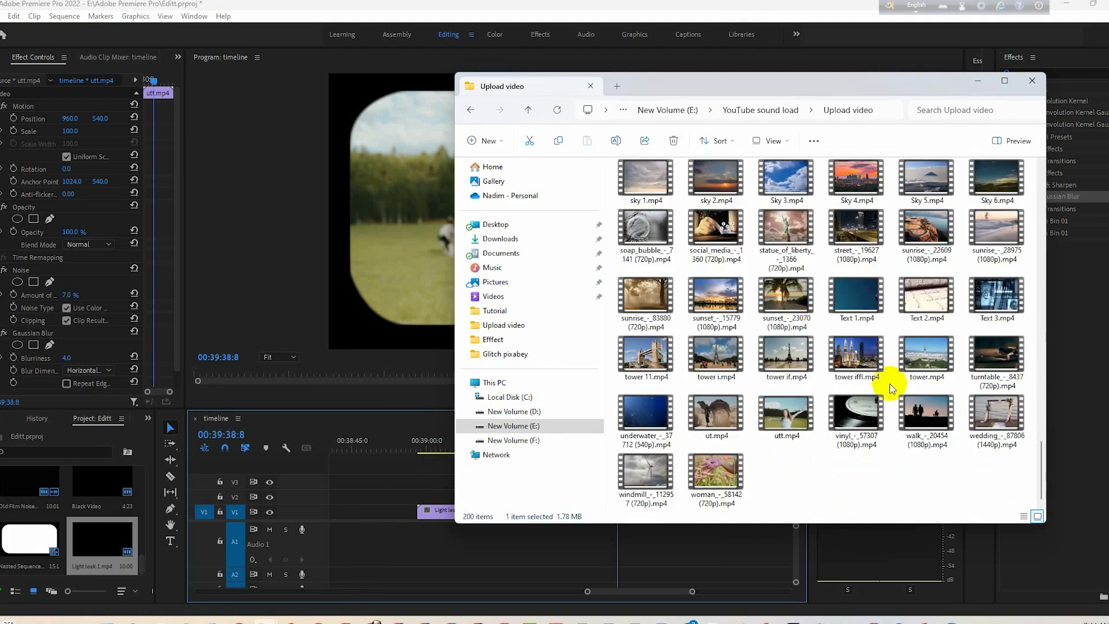
pyautogui.scroll(15, 891, 386)
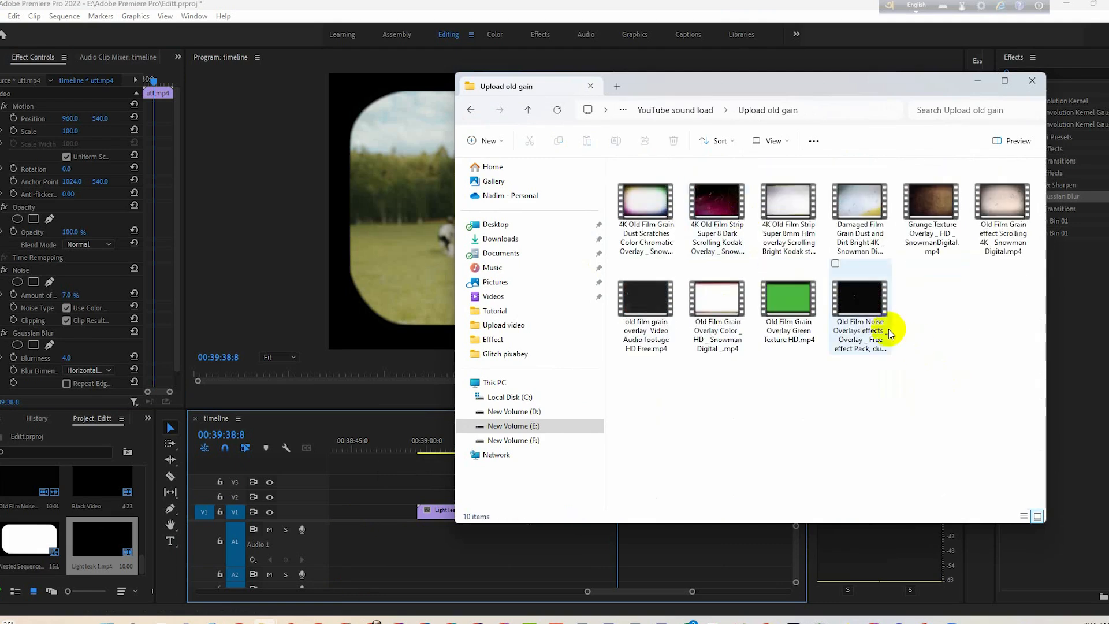
pyautogui.click(855, 311)
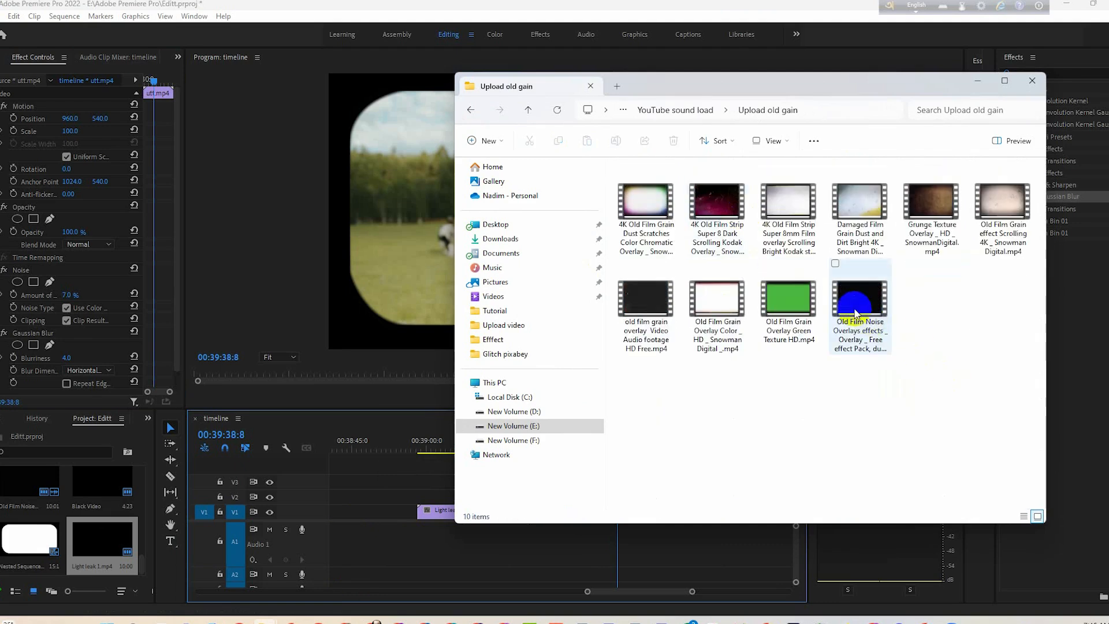
pyautogui.moveTo(855, 312); pyautogui.dragTo(621, 474)
pyautogui.click(977, 80)
# Set the Light leak 1.mp4 clip's blend mode to Screen and move it to V4, above the Old Film Noise clip
pyautogui.click(446, 502)
pyautogui.click(628, 481)
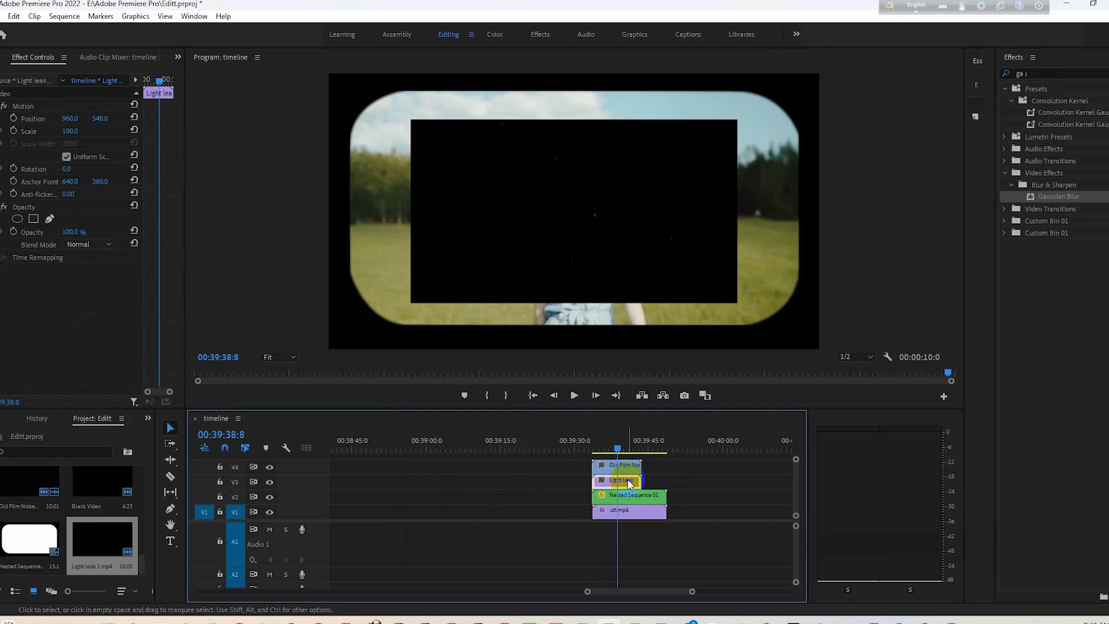
pyautogui.click(89, 245)
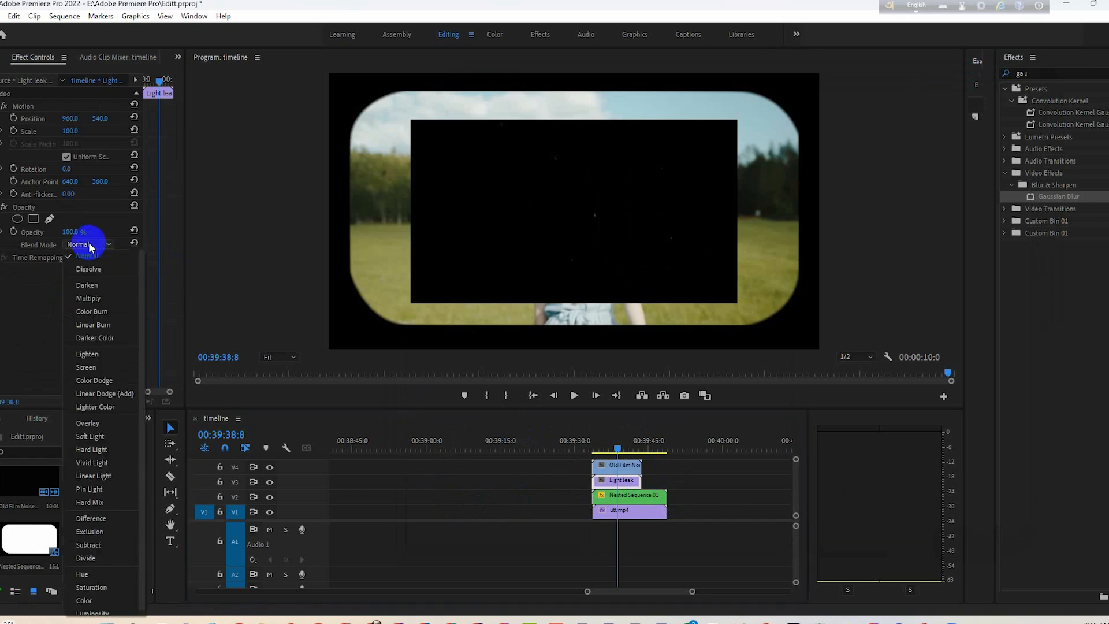
pyautogui.click(107, 374)
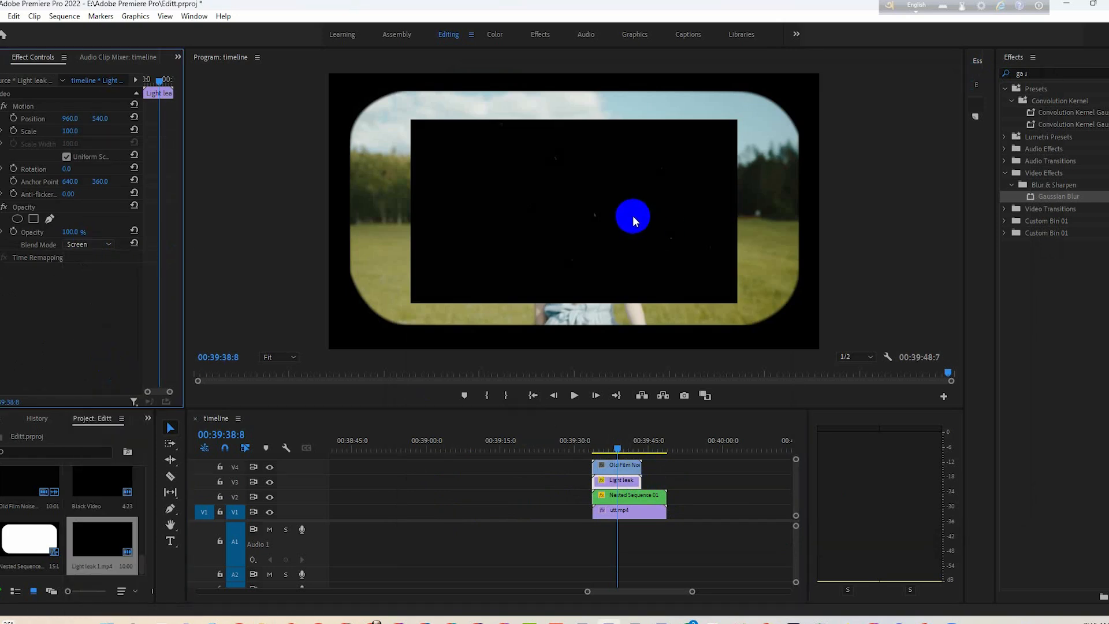
pyautogui.click(621, 479)
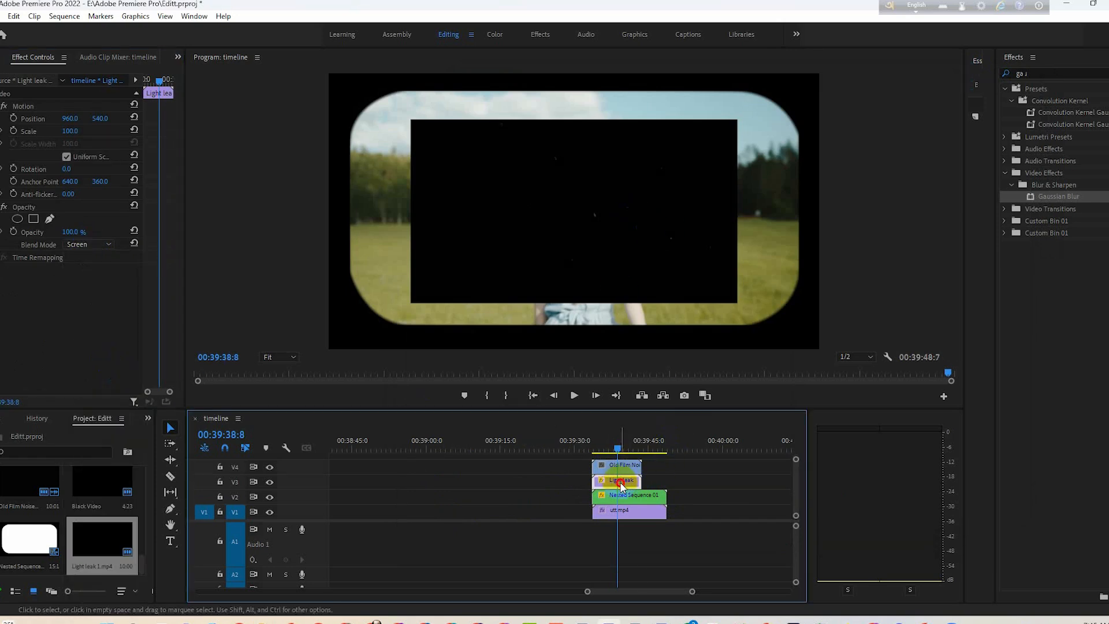
pyautogui.moveTo(621, 482)
pyautogui.mouseDown()
pyautogui.moveTo(671, 468)
pyautogui.moveTo(617, 472)
pyautogui.mouseUp()
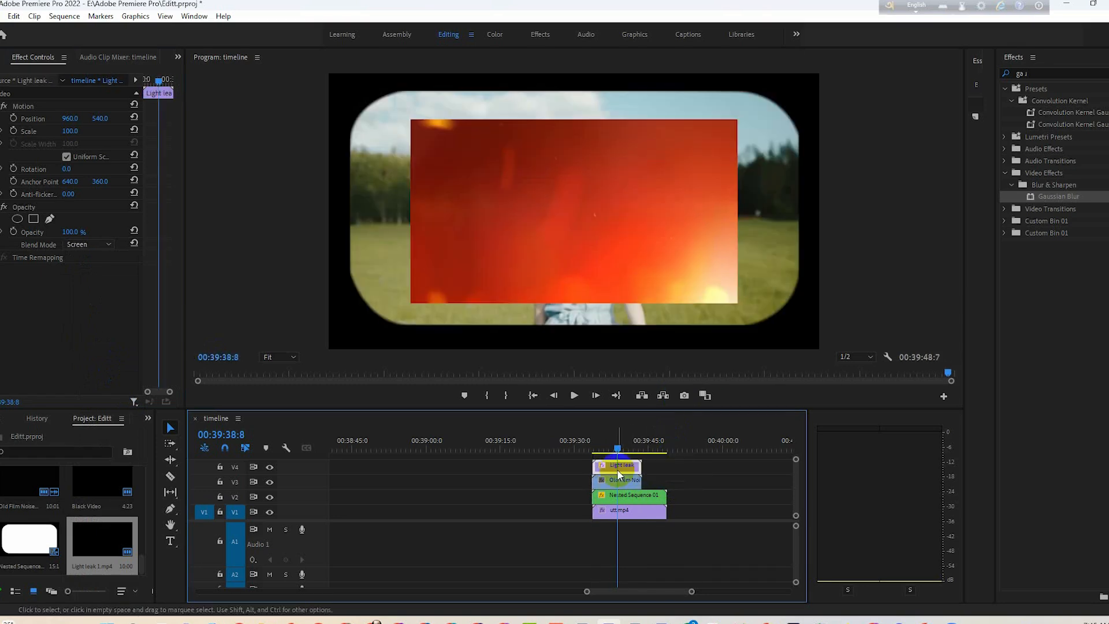
# Set the Old Film Noise clip's blend mode to Screen
pyautogui.click(619, 478)
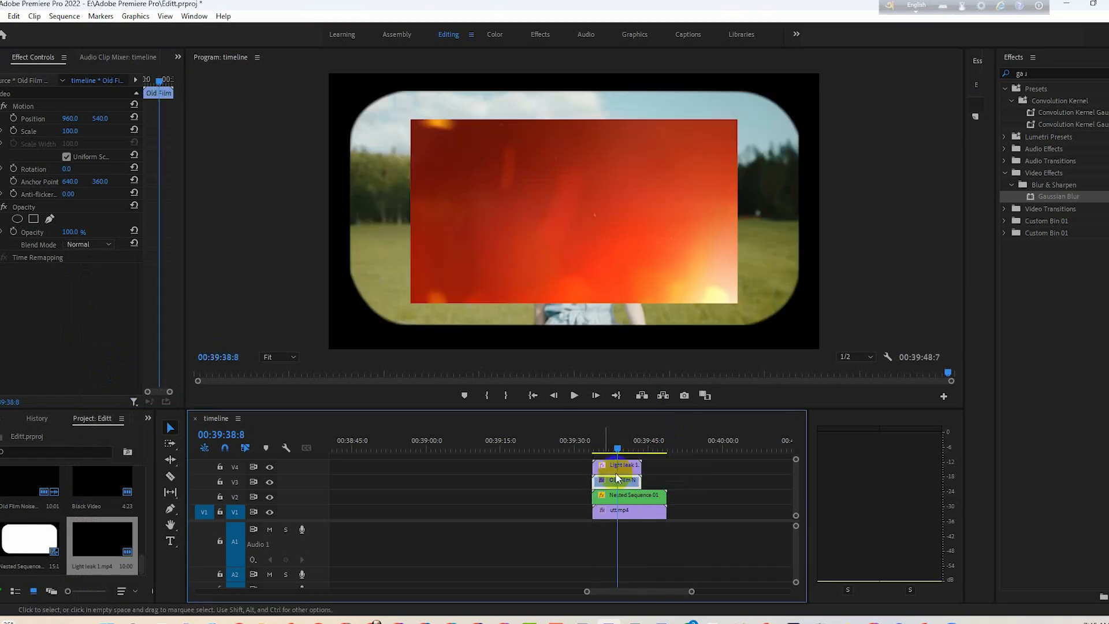
pyautogui.click(90, 245)
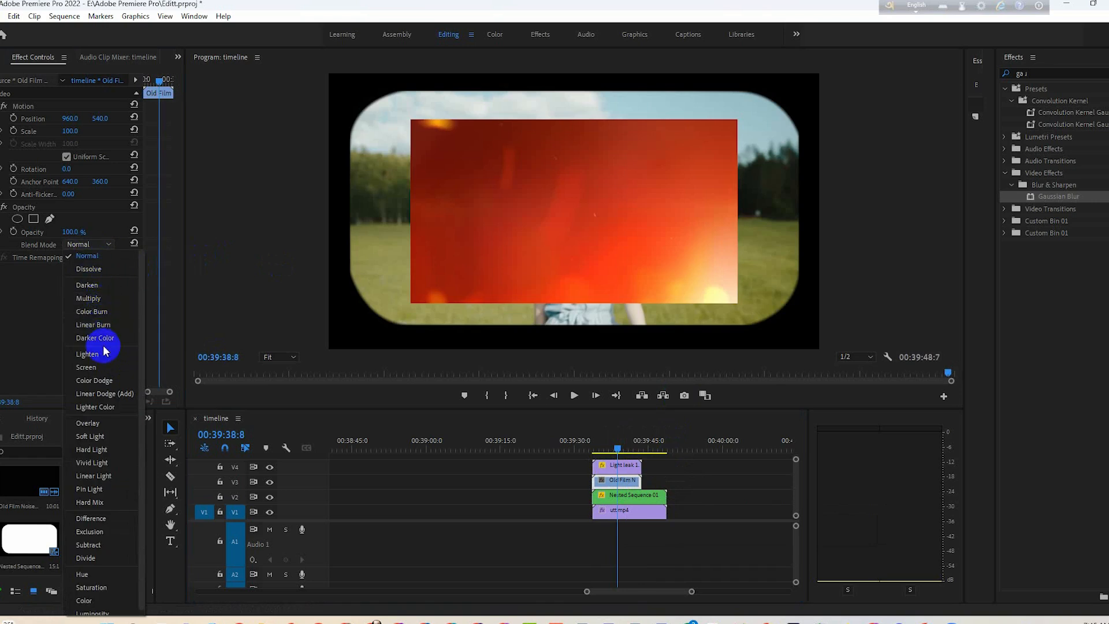
pyautogui.click(106, 368)
pyautogui.click(683, 257)
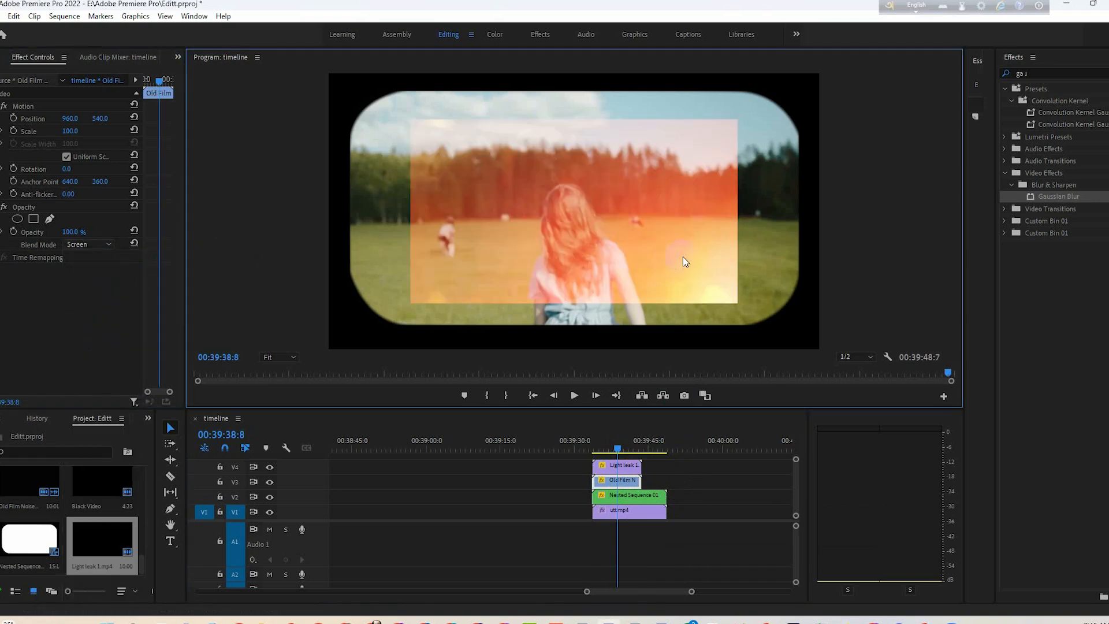
# Set the Light leak 1.mp4 clip to the frame size and start a free-draw opacity mask on it
pyautogui.rightClick(617, 465)
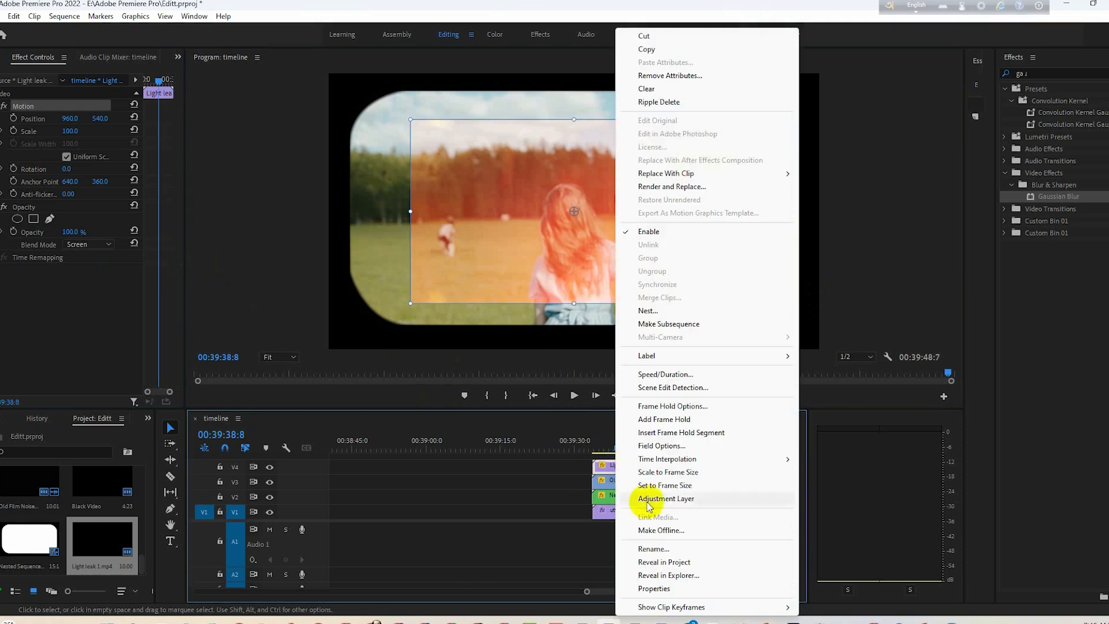
pyautogui.click(660, 485)
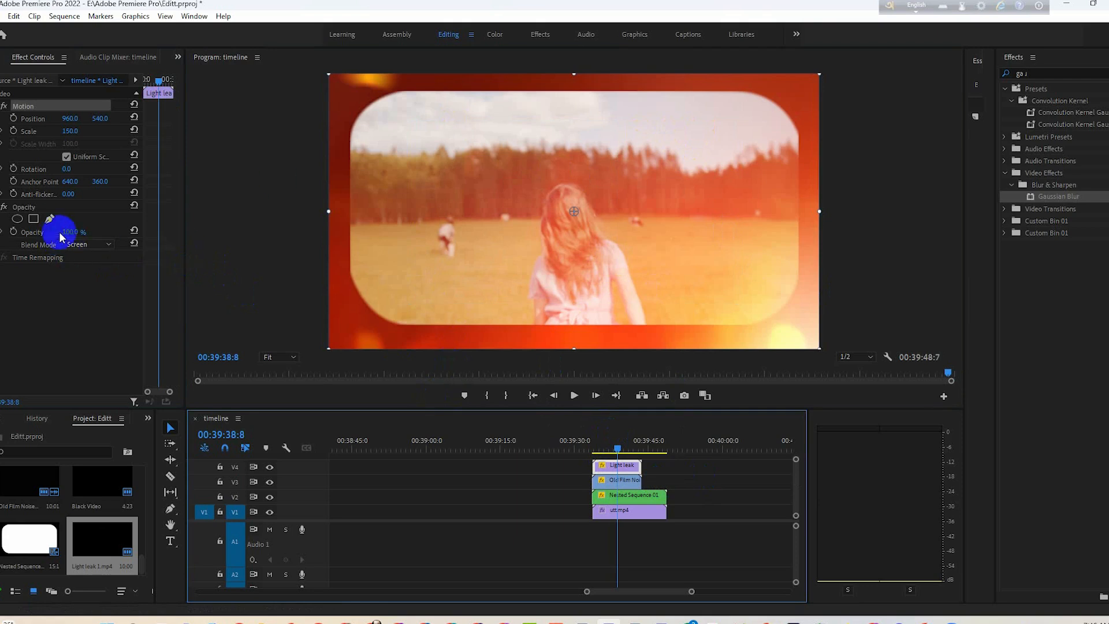
pyautogui.click(49, 219)
pyautogui.click(387, 106)
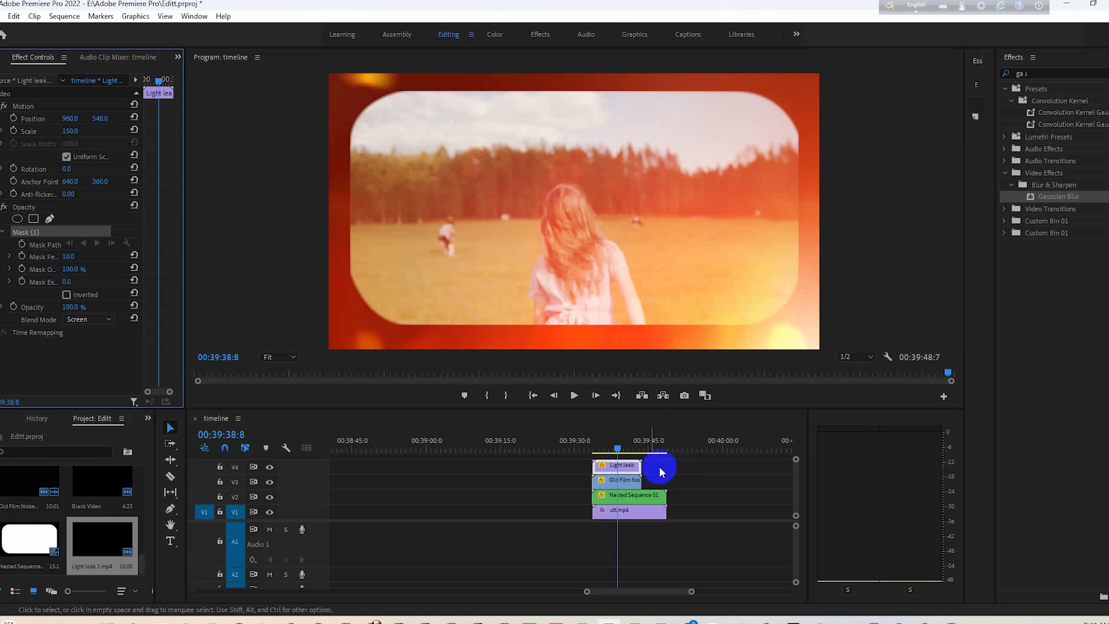
pyautogui.click(171, 427)
pyautogui.click(628, 465)
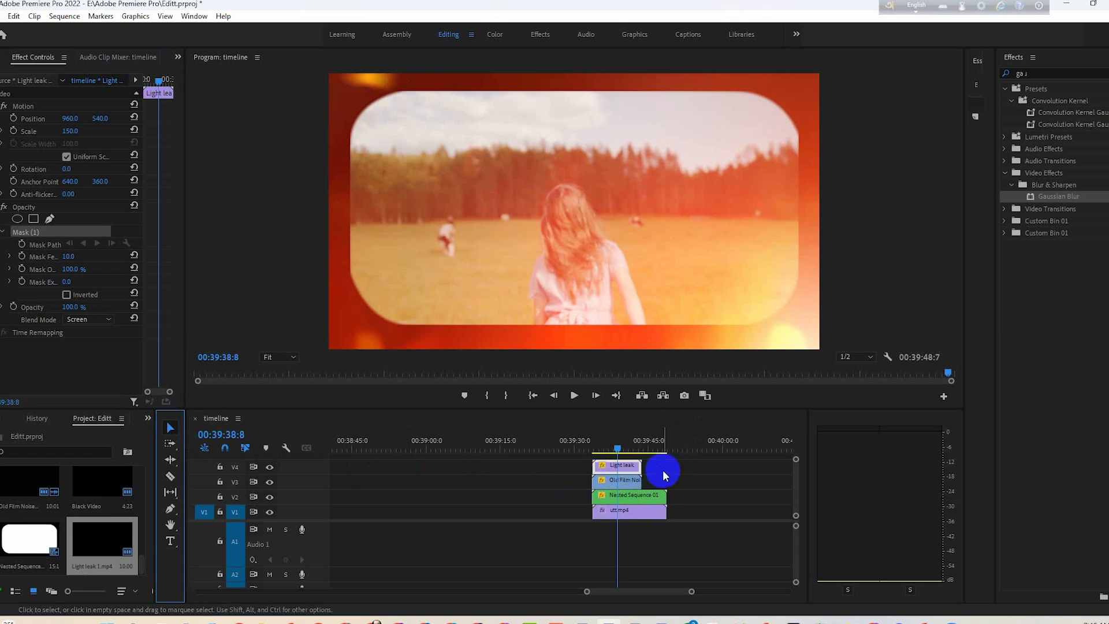
# Shift the nested sequence and overlays up one track and place Light leak 1.mp4 on V2, directly above utt.mp4
pyautogui.moveTo(690, 470); pyautogui.dragTo(634, 476)
pyautogui.click(636, 493)
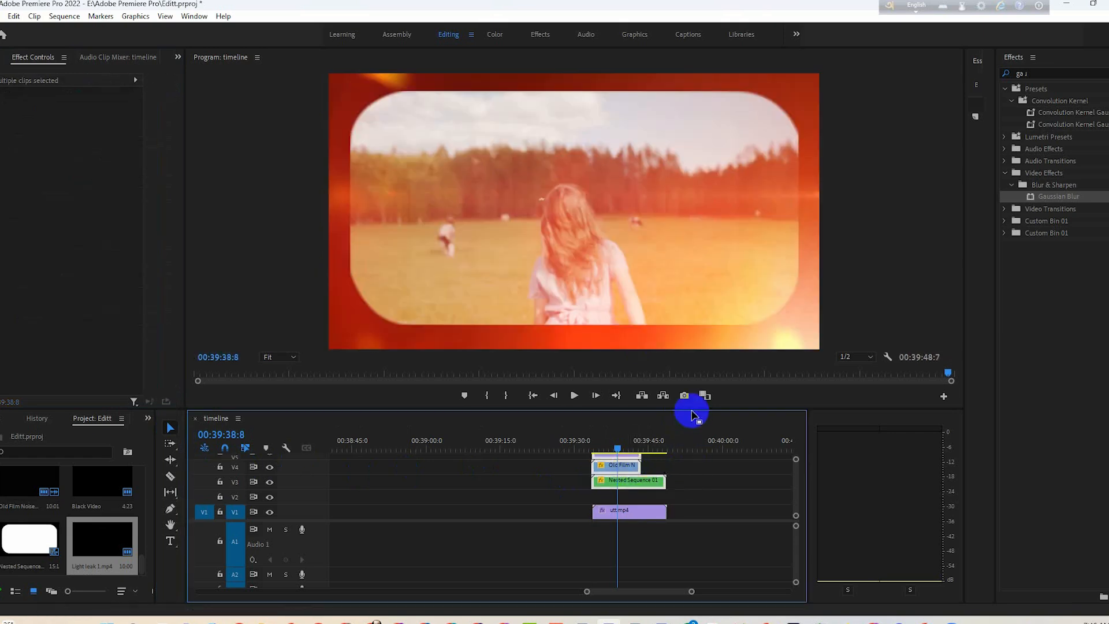
pyautogui.moveTo(691, 409); pyautogui.dragTo(693, 397)
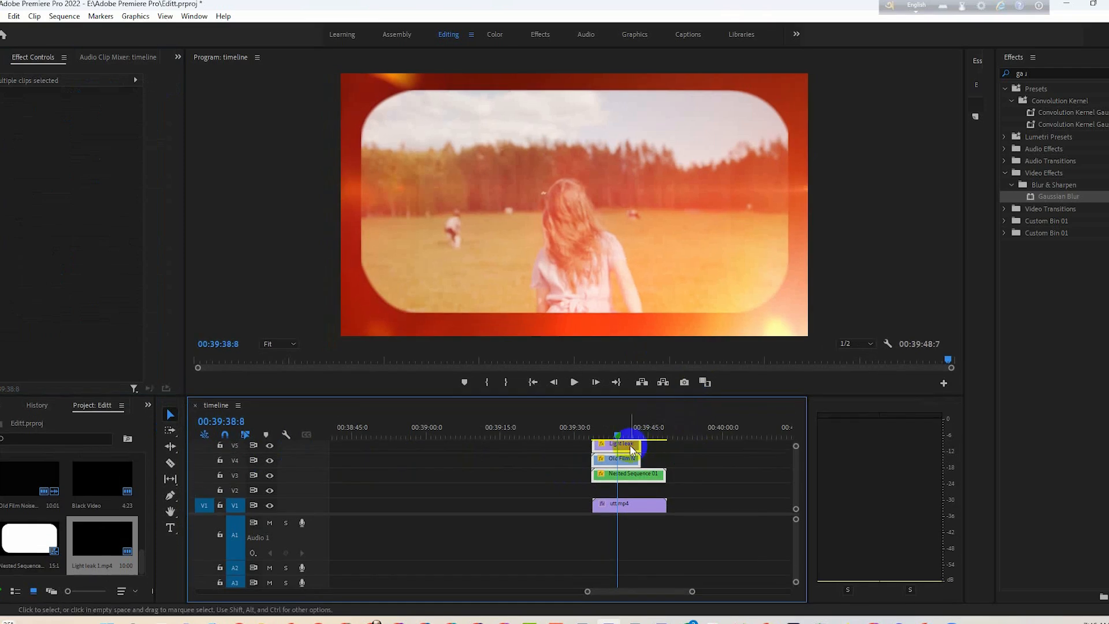
pyautogui.click(656, 459)
pyautogui.click(624, 446)
pyautogui.moveTo(626, 447); pyautogui.dragTo(621, 488)
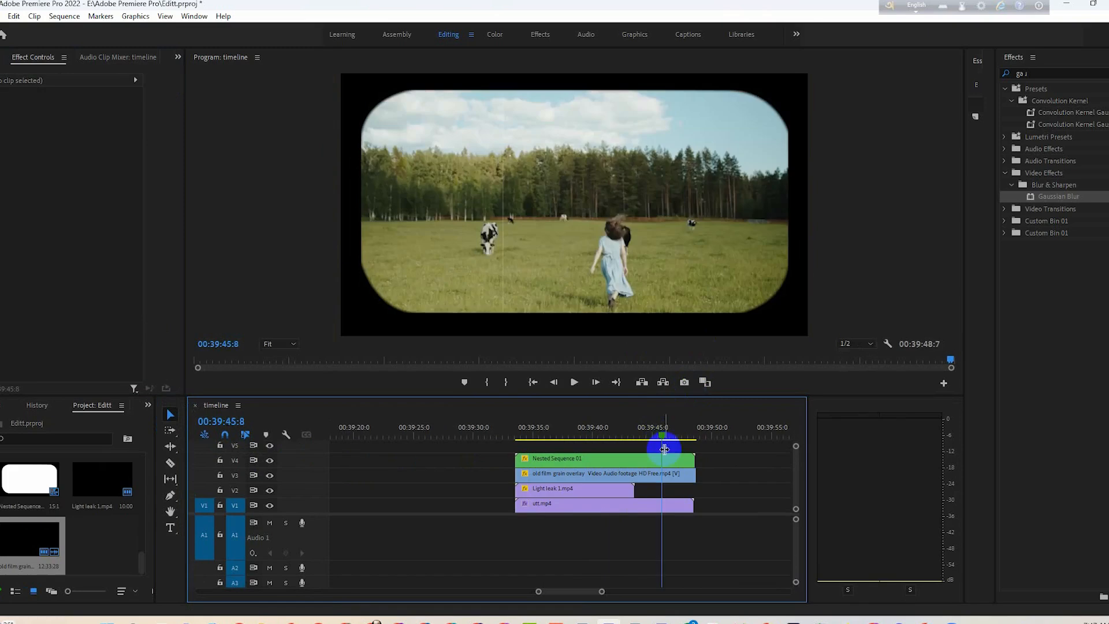
# Grade utt.mp4 in Lumetri Color with contrast about -5, highlights 45, shadows -34, whites -30, and a warm tint from the color wheels
pyautogui.moveTo(664, 449); pyautogui.dragTo(559, 450)
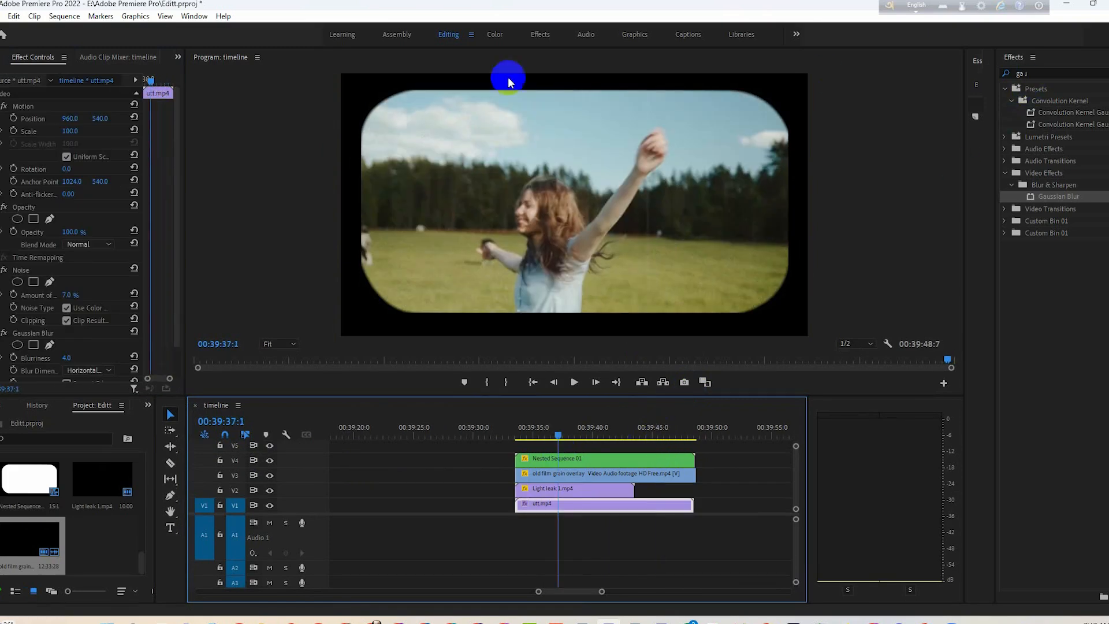
pyautogui.click(494, 34)
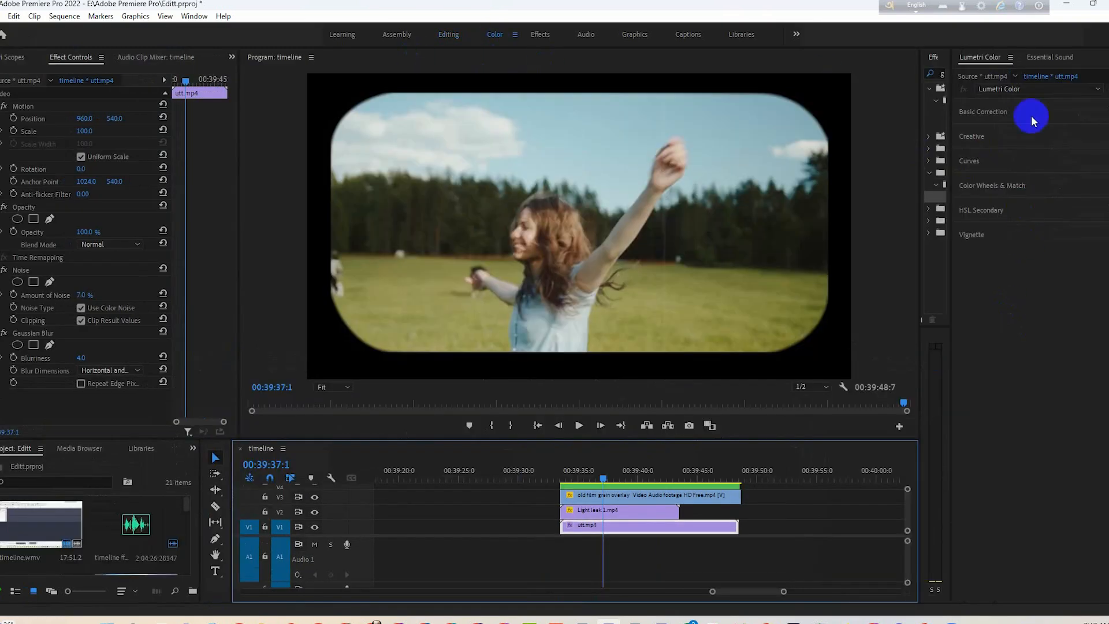
pyautogui.click(1002, 111)
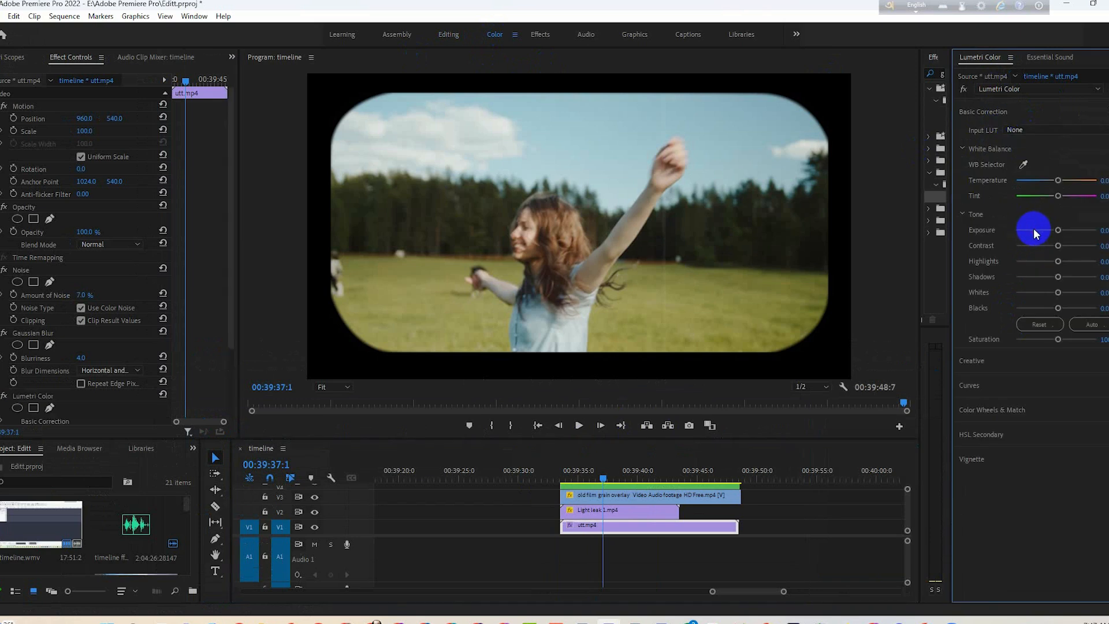
pyautogui.click(1043, 234)
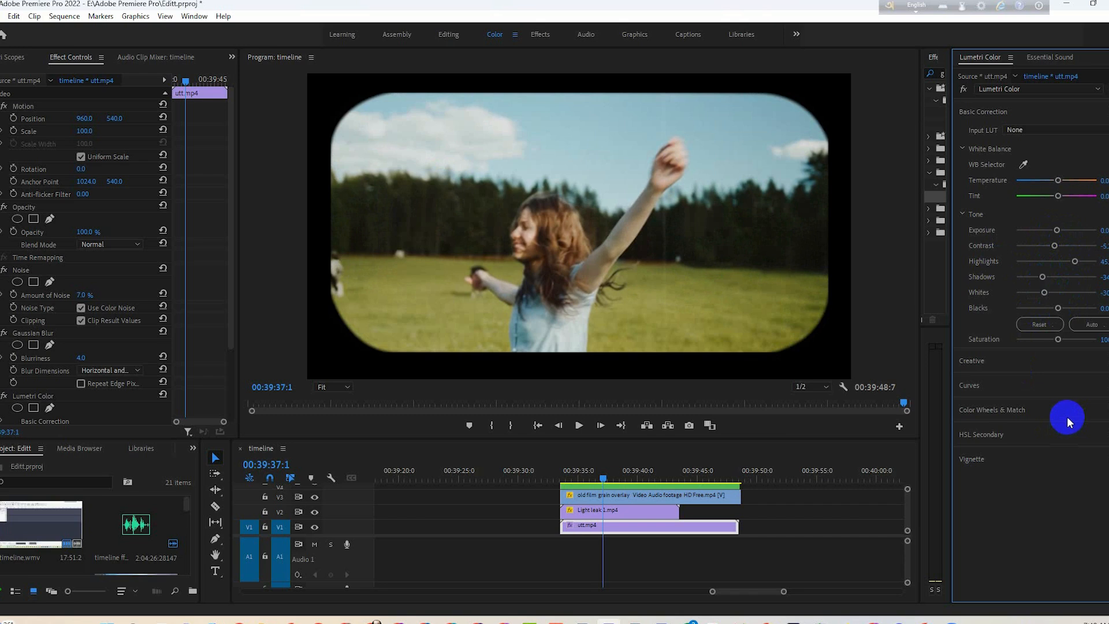
pyautogui.click(1007, 364)
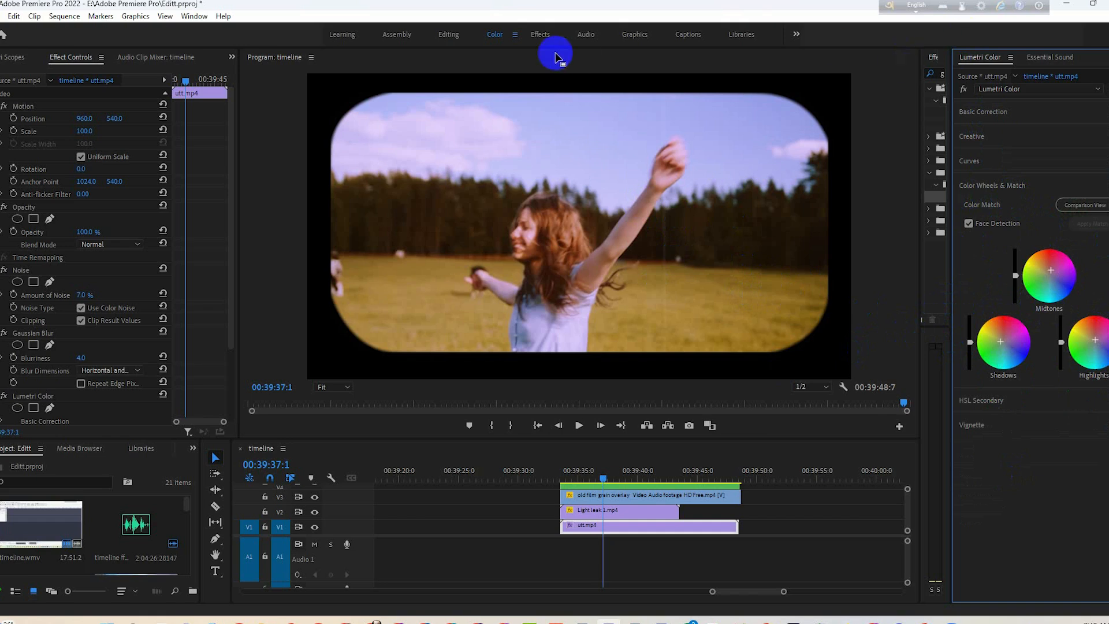
# Return to the Editing workspace, search the effects for "off" and apply the Offset effect to utt.mp4
pyautogui.click(448, 35)
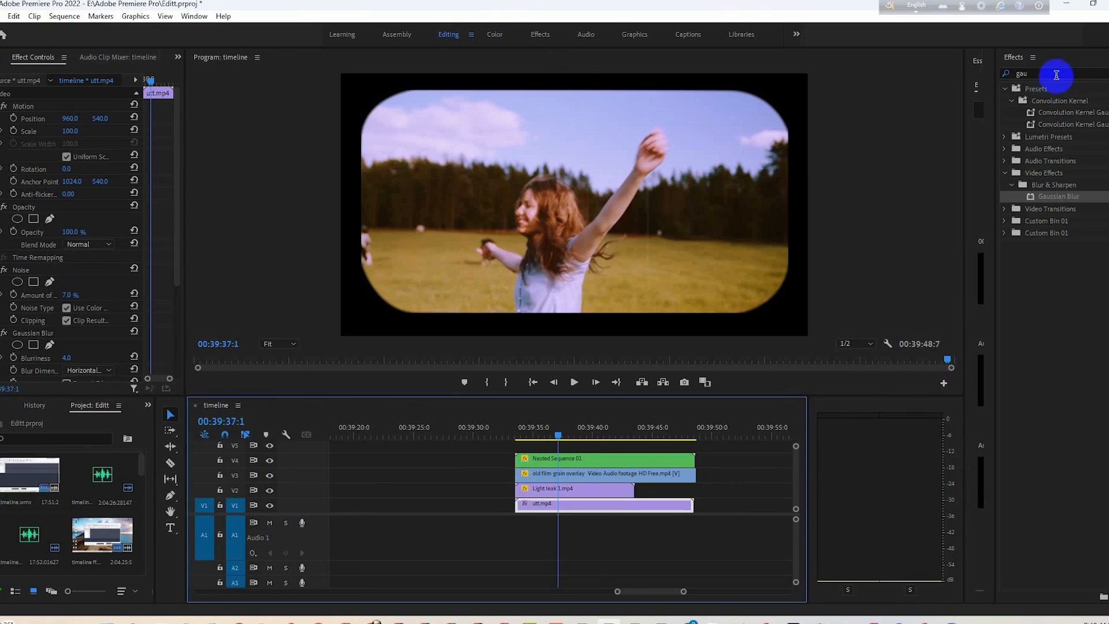
pyautogui.click(1027, 75)
pyautogui.click(1005, 74)
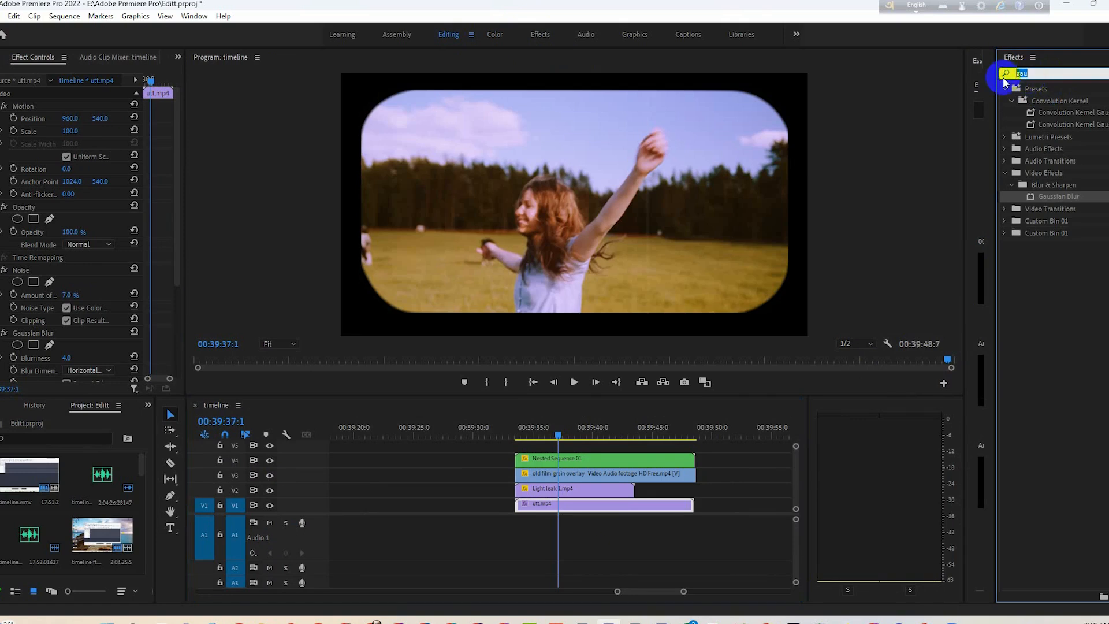
pyautogui.write('off')
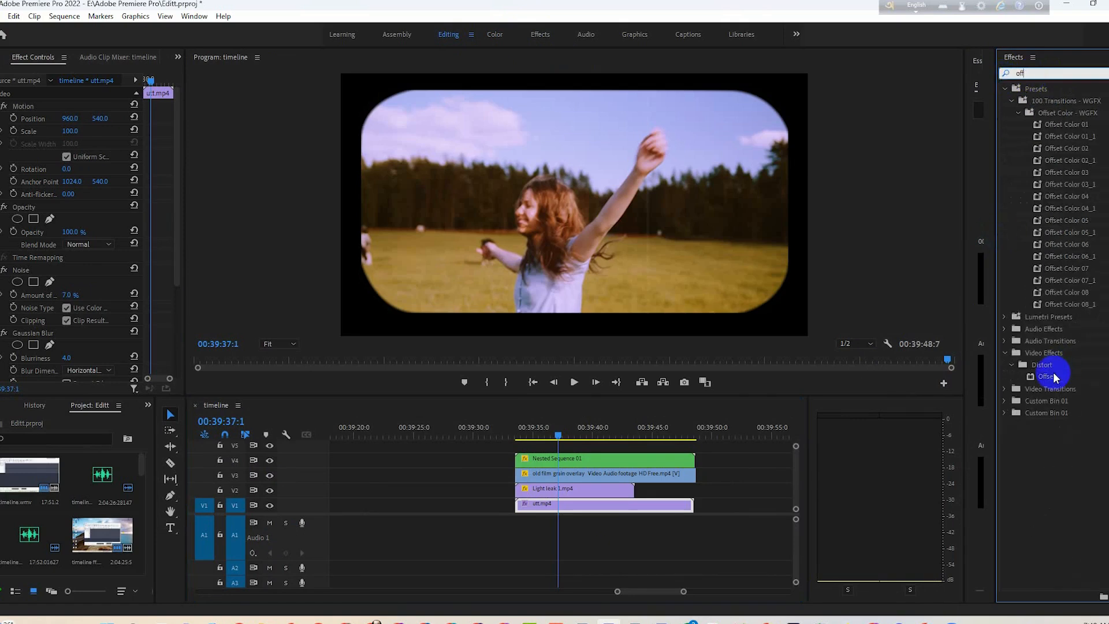
pyautogui.moveTo(1054, 376); pyautogui.dragTo(586, 505)
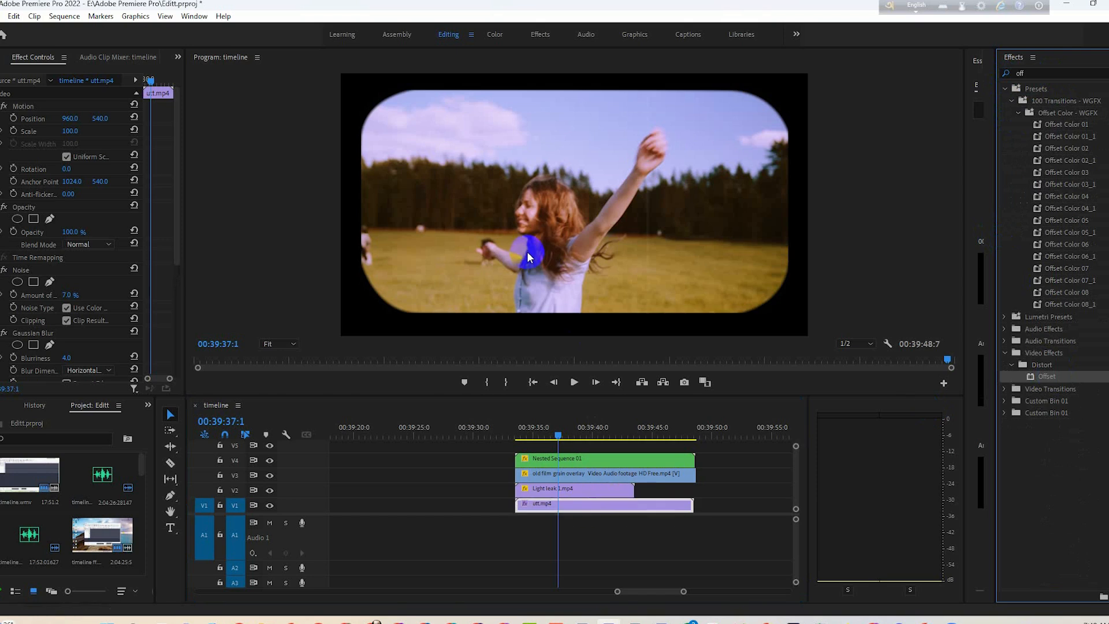
# Start keyframing the Offset effect's Shift Center on utt.mp4 at 00:39:36:9
pyautogui.click(527, 252)
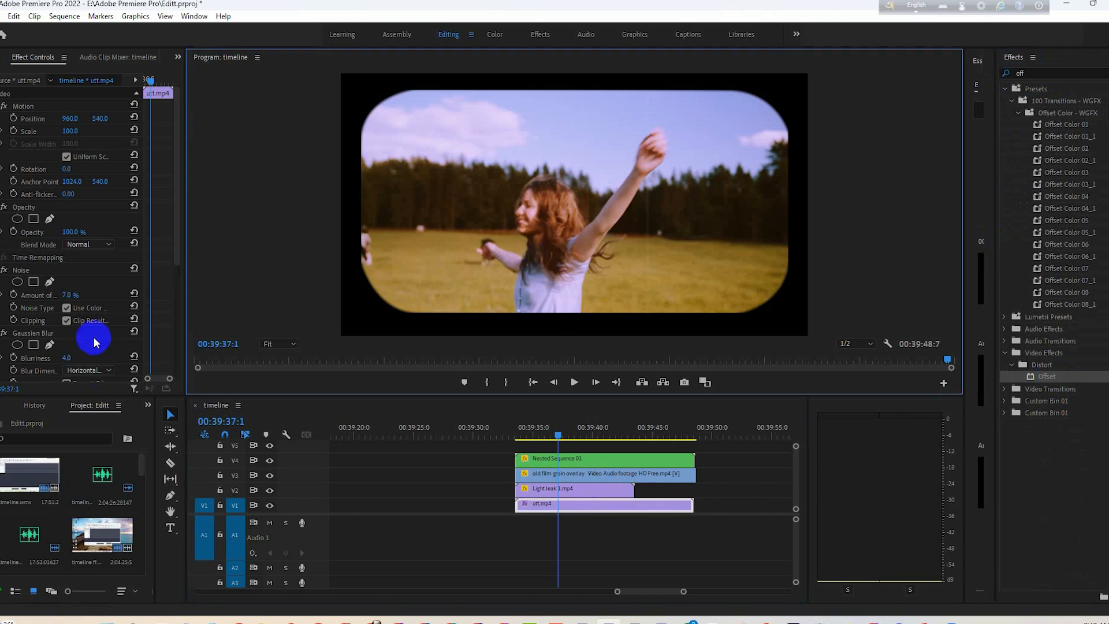
pyautogui.scroll(-5, 87, 347)
pyautogui.scroll(-1, 79, 349)
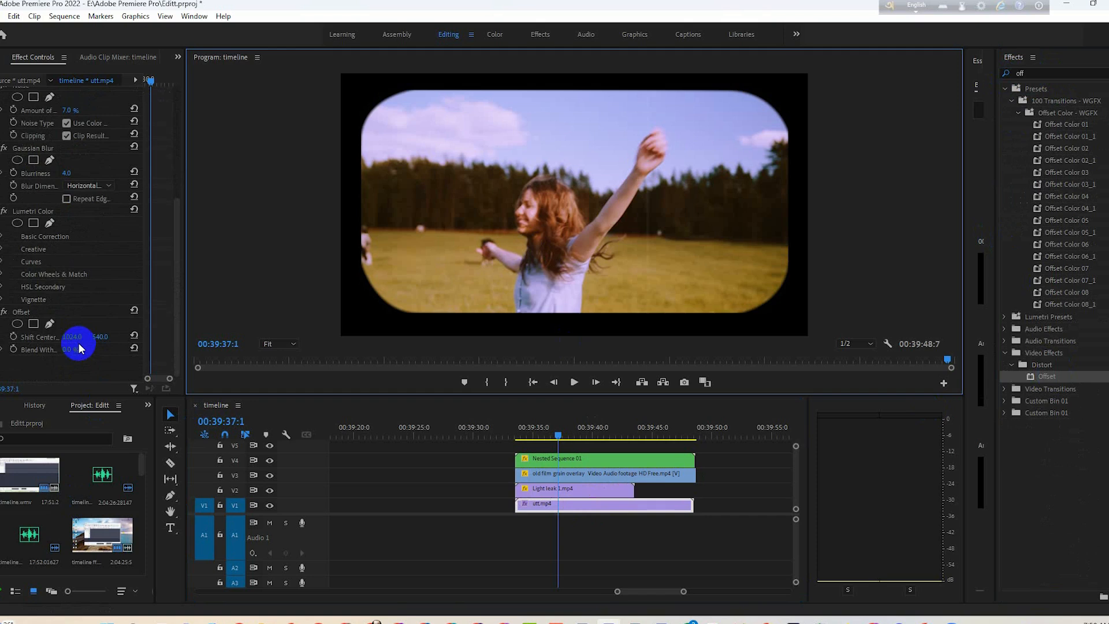
pyautogui.moveTo(558, 437); pyautogui.dragTo(555, 437)
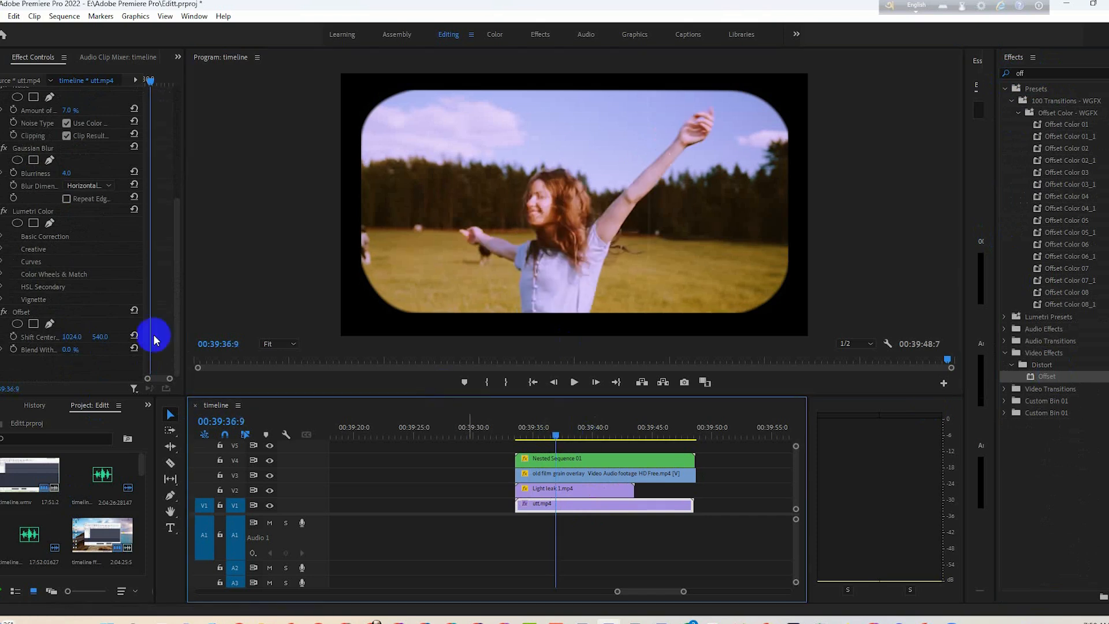
pyautogui.click(14, 337)
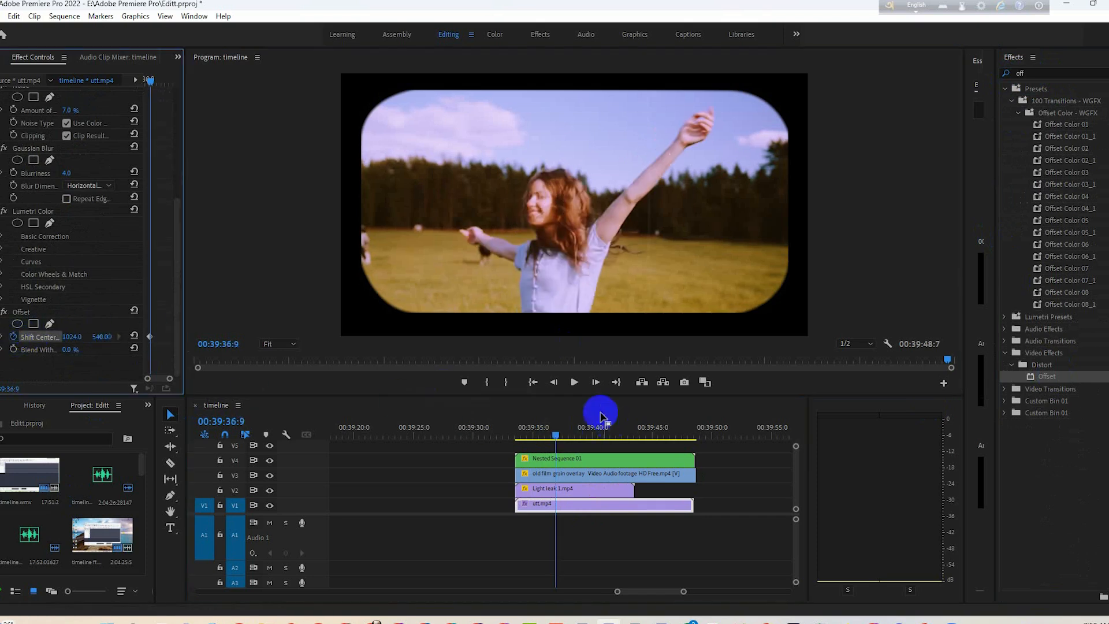
# Advance to 00:39:37:7 and keyframe the vertical Shift Center at about 690 to move the picture down
pyautogui.click(596, 383)
pyautogui.click(596, 382)
pyautogui.click(597, 382)
pyautogui.click(596, 383)
pyautogui.click(597, 382)
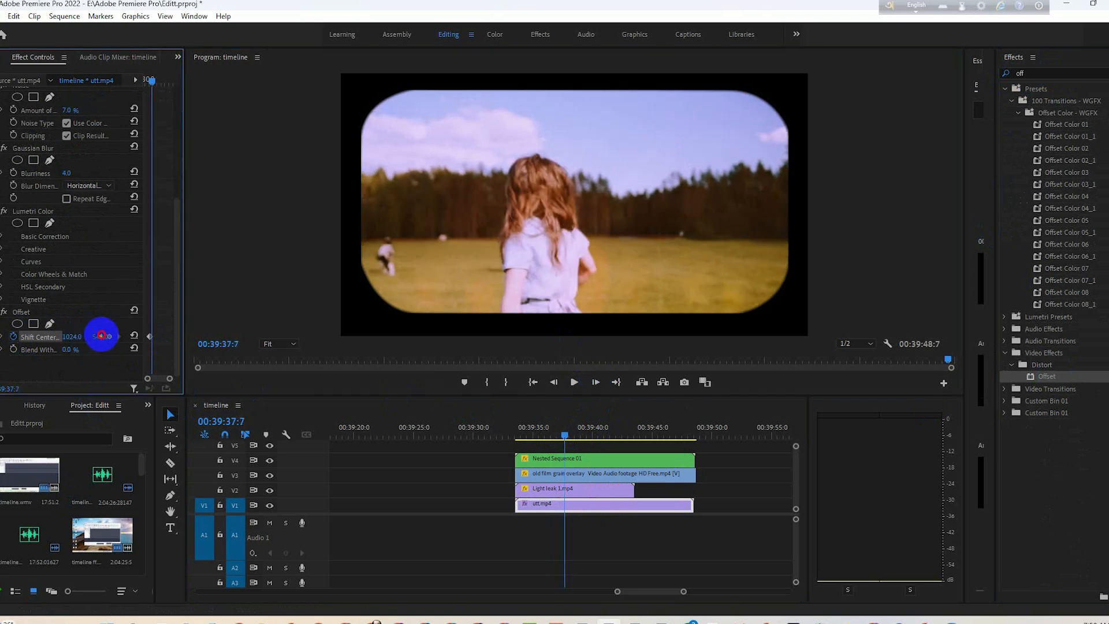
pyautogui.moveTo(102, 337); pyautogui.dragTo(185, 333)
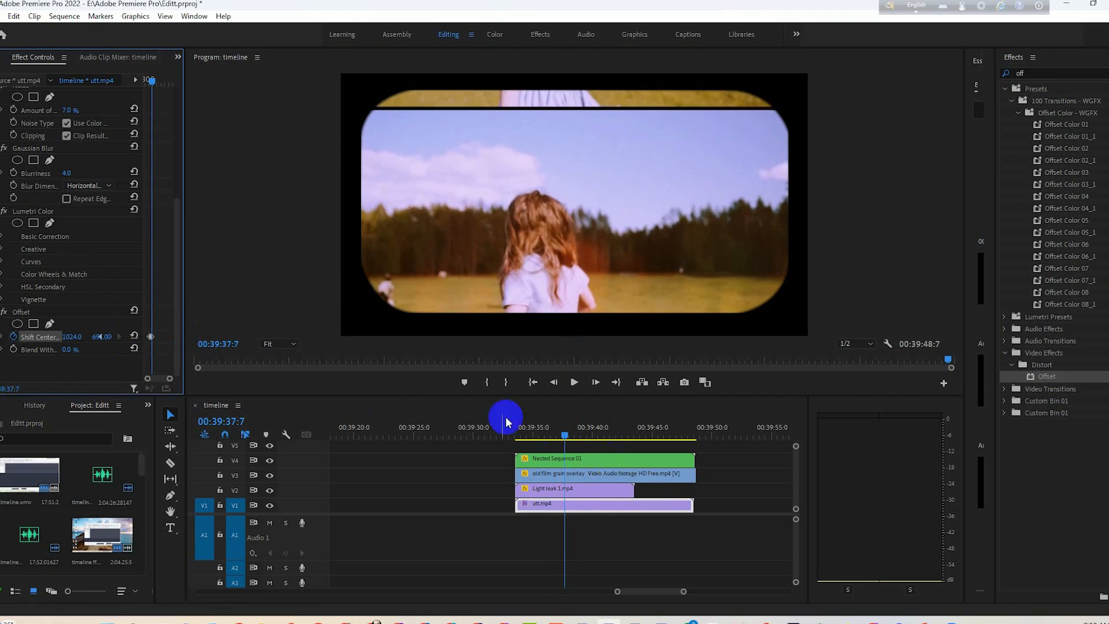
# Advance to 00:39:38:4 and reset Shift Center to 1024, 540 as a new keyframe
pyautogui.click(595, 382)
pyautogui.click(595, 382)
pyautogui.click(595, 382)
pyautogui.click(595, 382)
pyautogui.click(596, 382)
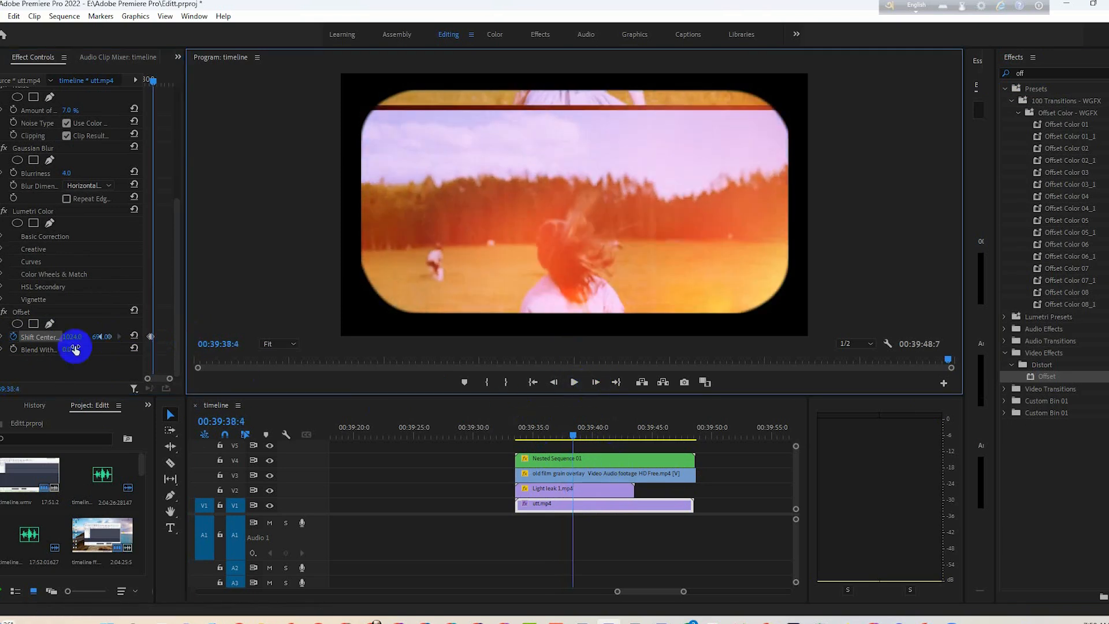
pyautogui.click(134, 336)
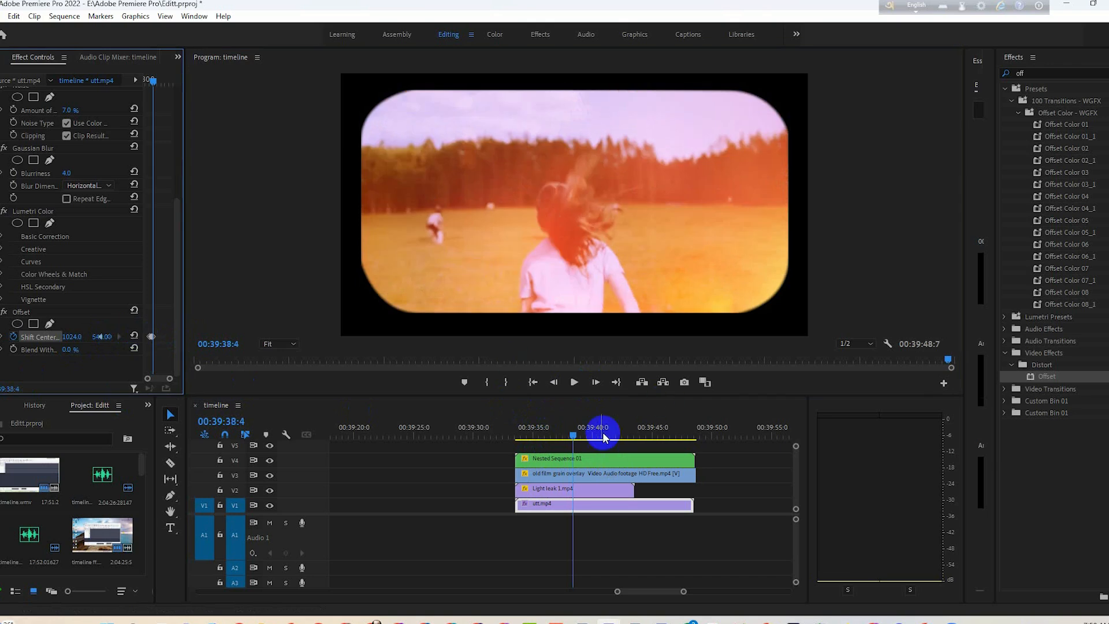
# At 00:39:39:0, keyframe the vertical Shift Center at about 330 to move the picture up
pyautogui.click(574, 435)
pyautogui.click(576, 438)
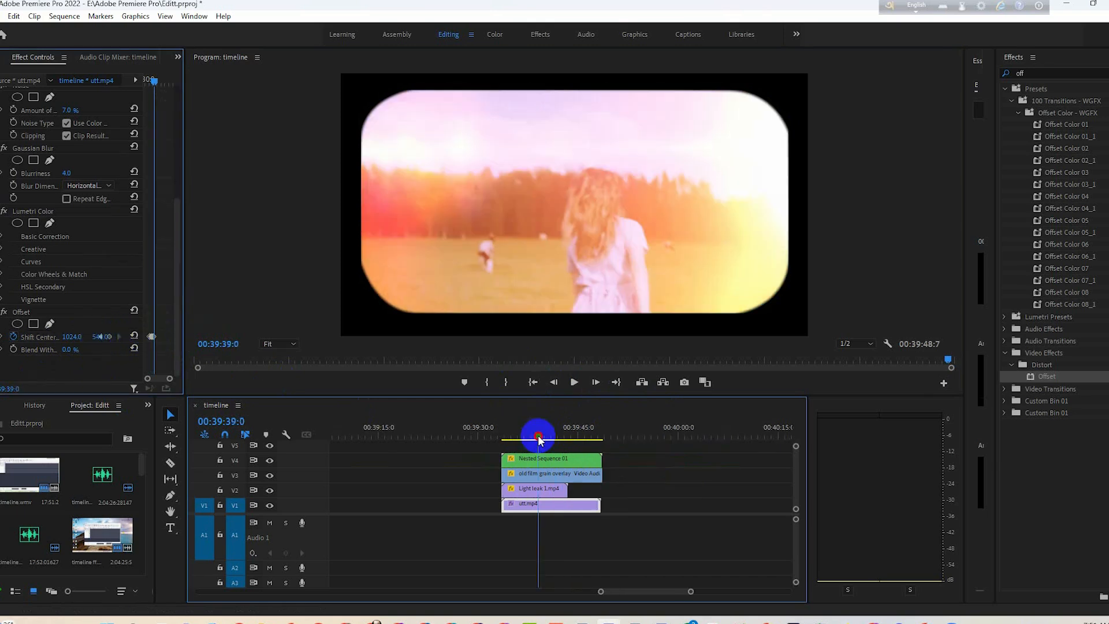
pyautogui.moveTo(99, 336); pyautogui.dragTo(170, 347)
# Step forward to 00:39:39:5 and keyframe Shift Center back at its default position
pyautogui.click(595, 383)
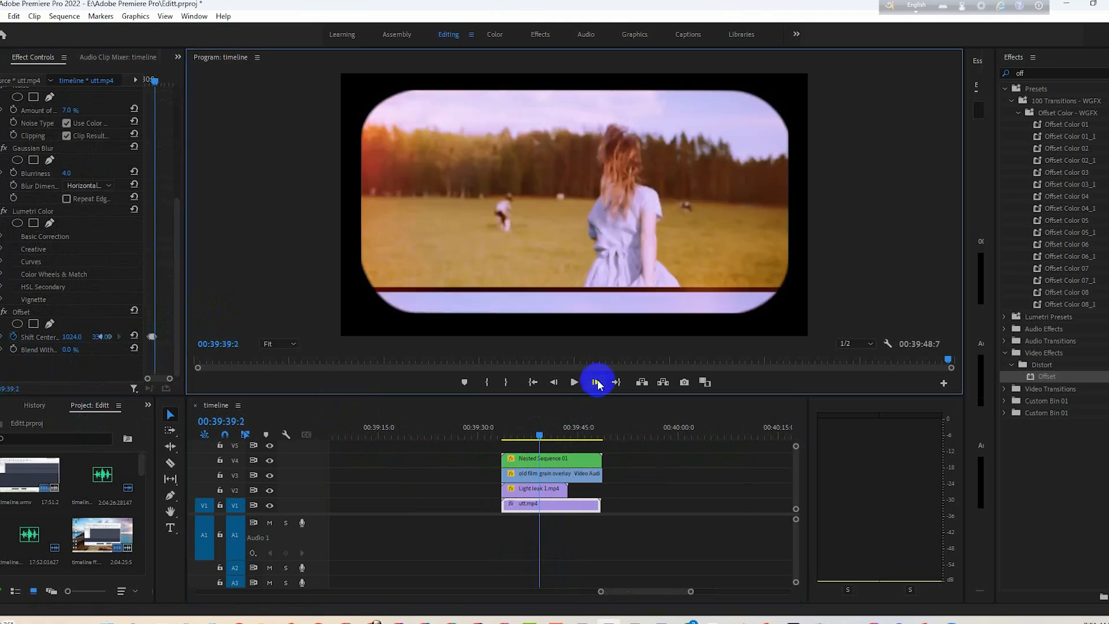
pyautogui.click(595, 383)
pyautogui.click(134, 336)
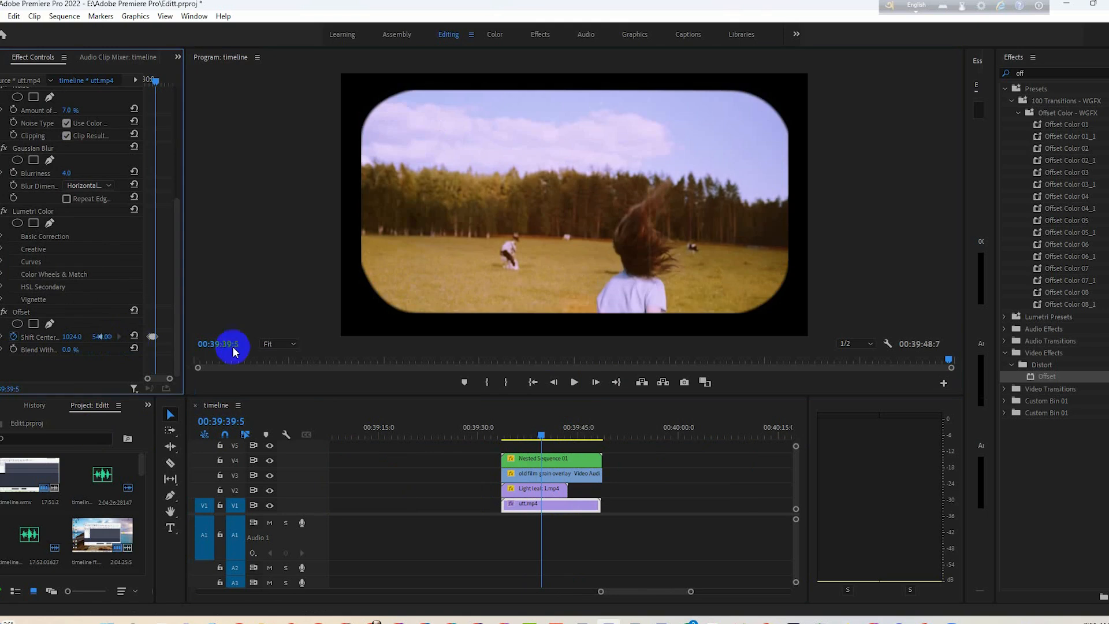
# Review the keyframed Offset jumps on utt.mp4 between about 00:39:37:6 and 00:39:42:5
pyautogui.click(526, 436)
pyautogui.press('space')
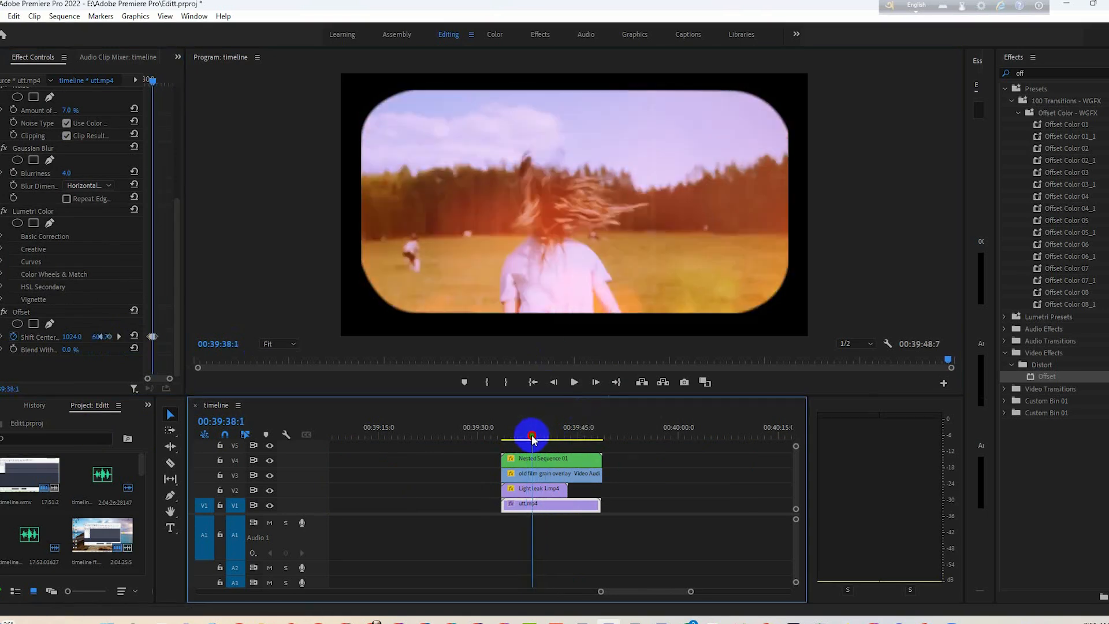
pyautogui.click(540, 439)
pyautogui.moveTo(540, 439); pyautogui.dragTo(550, 440)
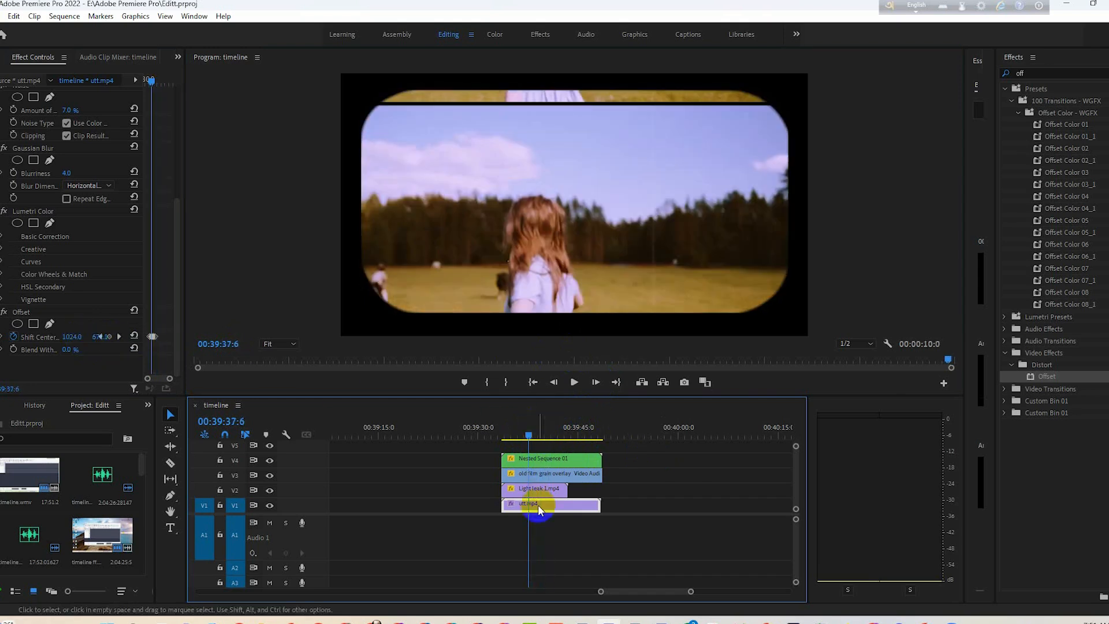
pyautogui.moveTo(527, 437); pyautogui.dragTo(531, 440)
pyautogui.click(525, 443)
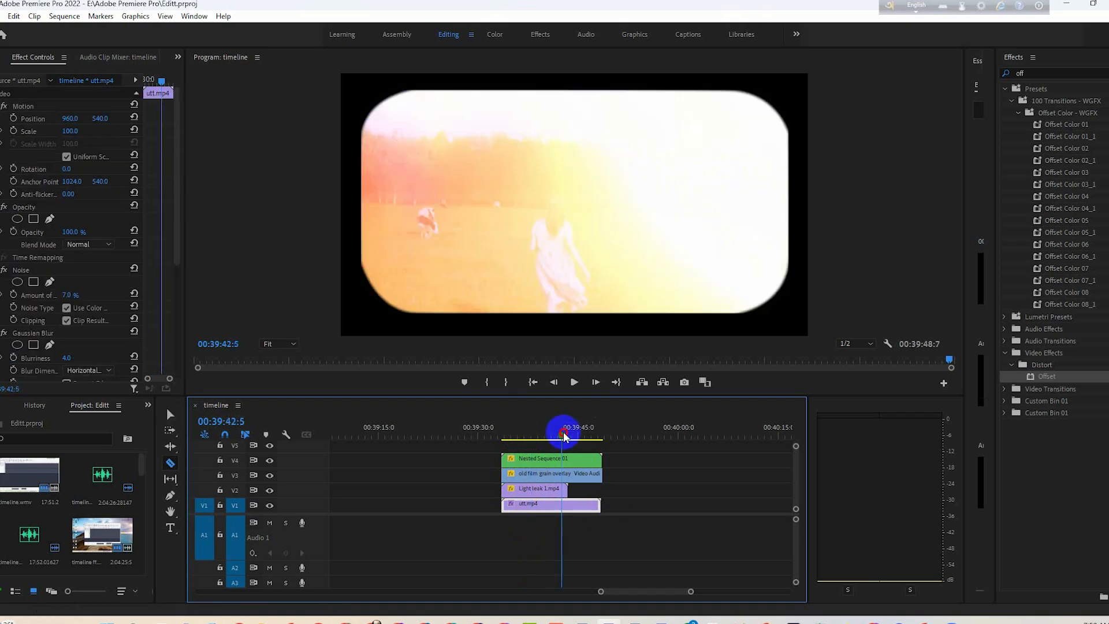
pyautogui.moveTo(563, 432); pyautogui.dragTo(564, 433)
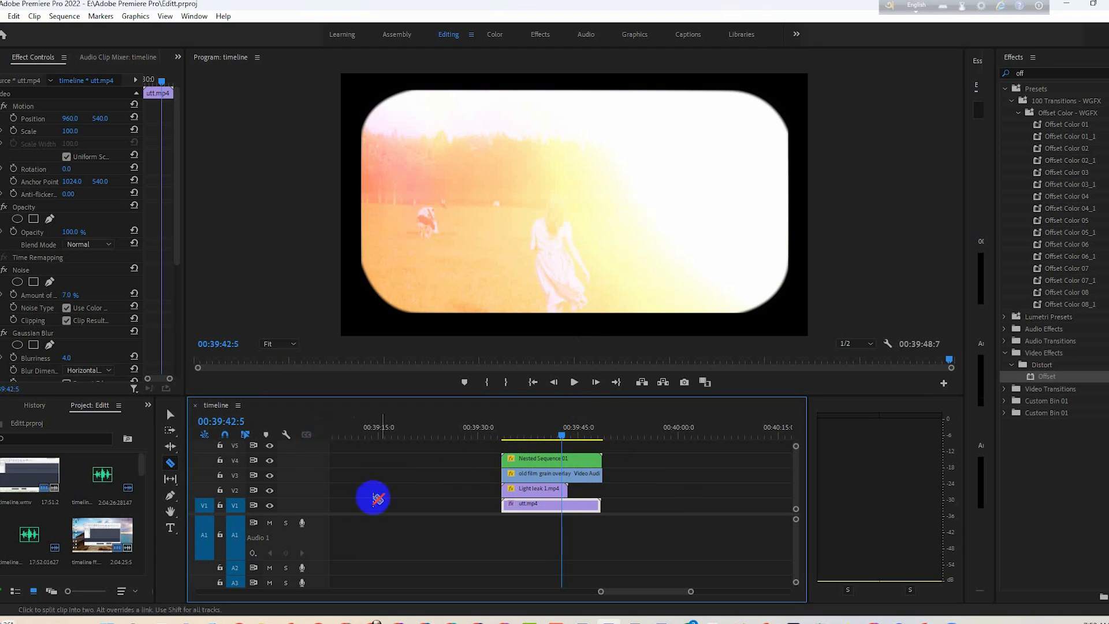
# Find the Posterize Time effect with the search "poste" and apply it to utt.mp4
pyautogui.click(169, 414)
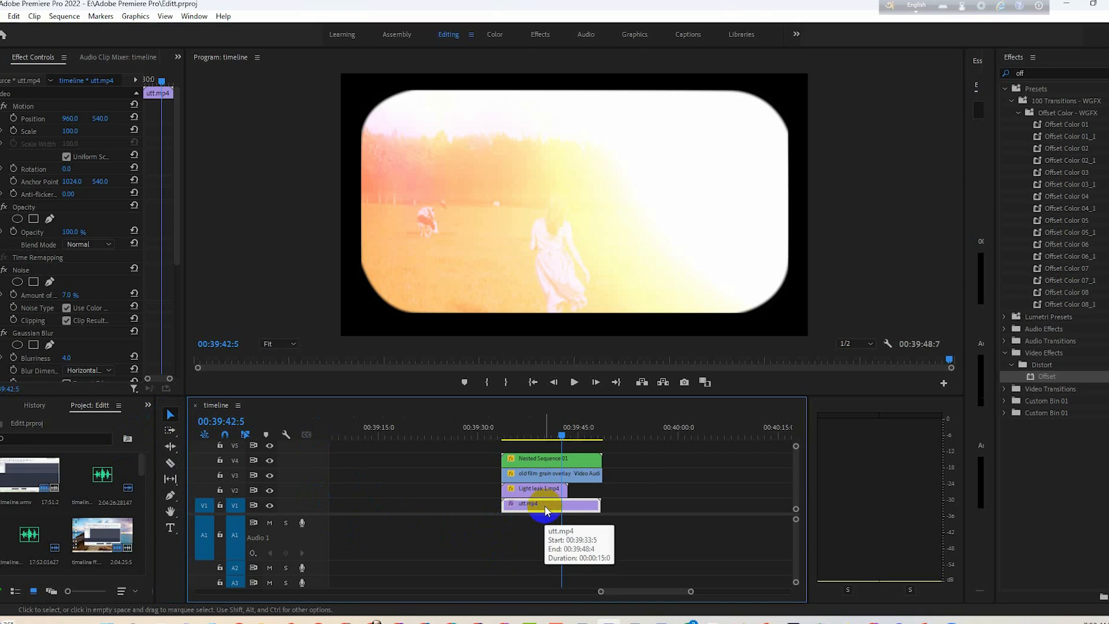
pyautogui.hotkey('shift', '7')
pyautogui.click(552, 507)
pyautogui.click(1041, 74)
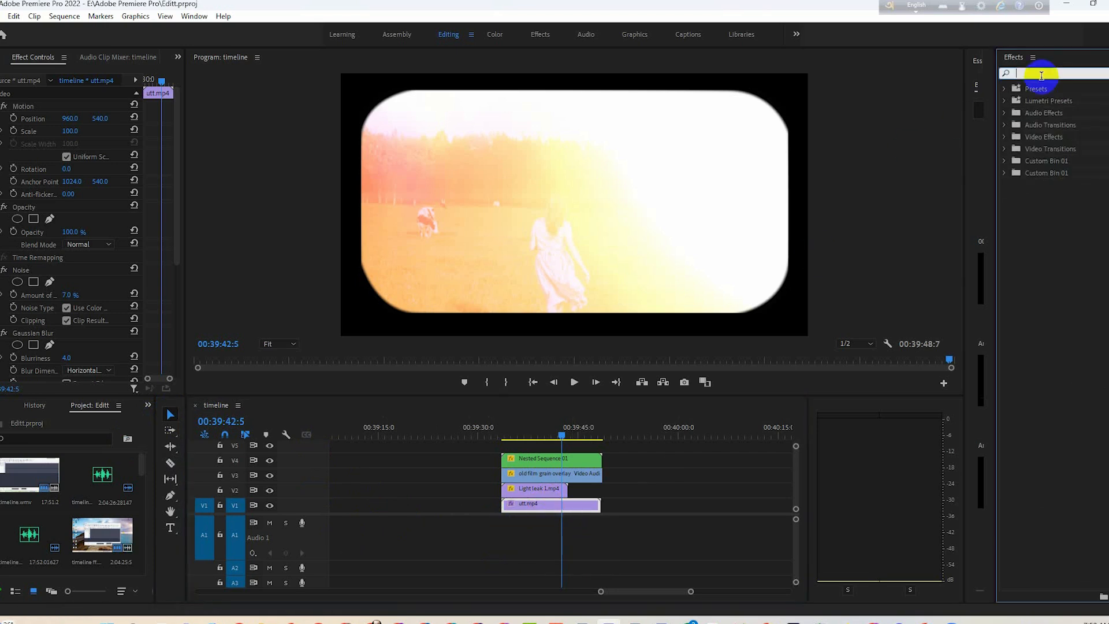
pyautogui.write('poste')
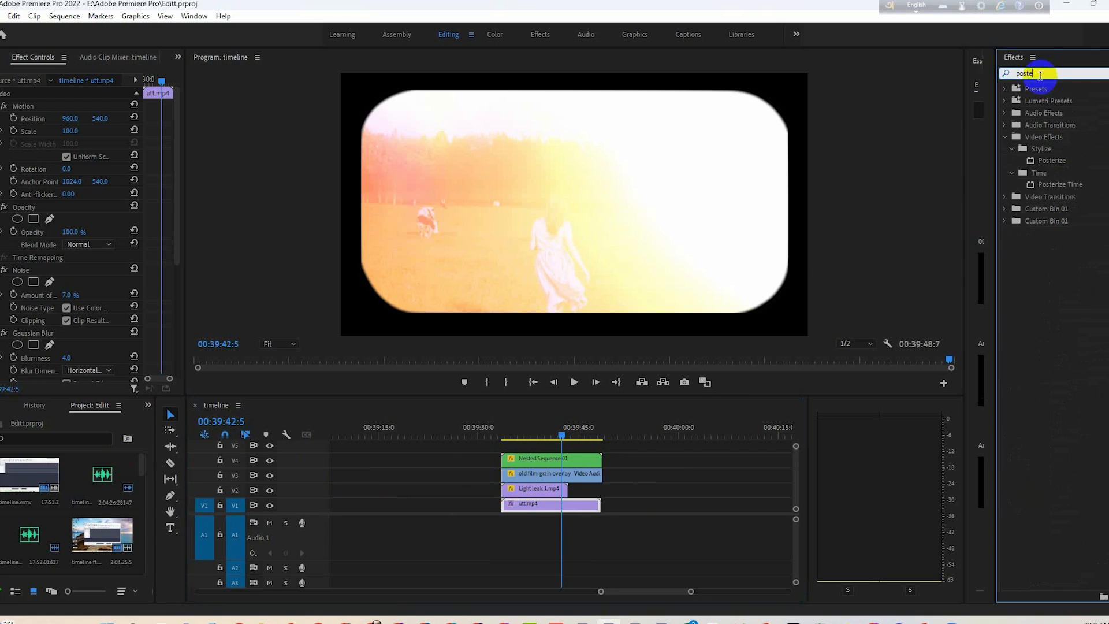
pyautogui.click(1042, 150)
pyautogui.click(1057, 161)
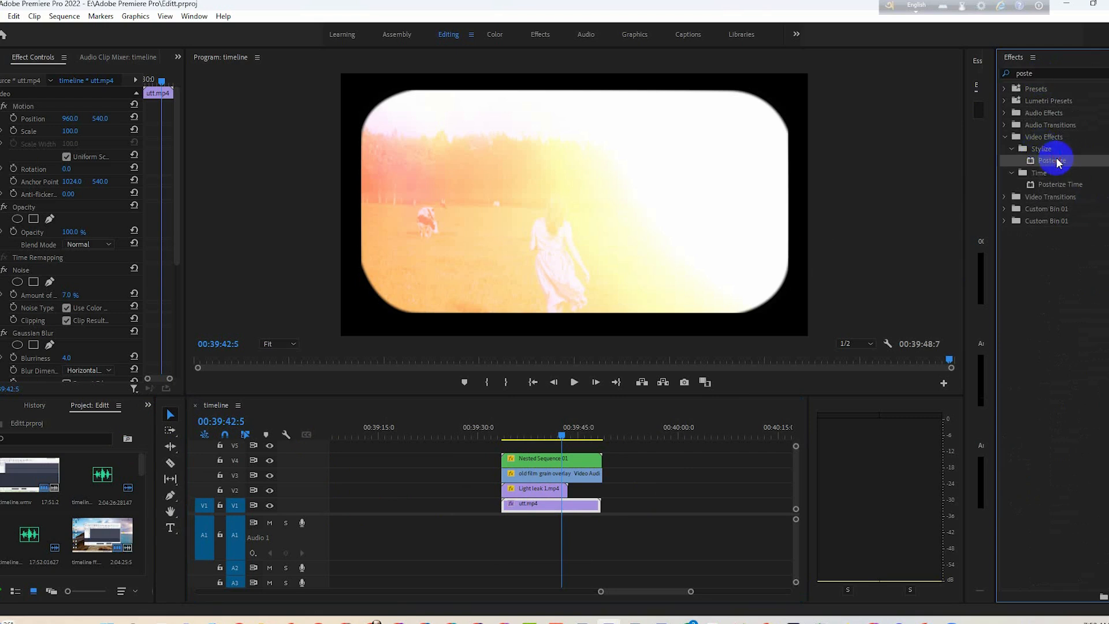
pyautogui.click(1061, 185)
pyautogui.moveTo(1061, 189); pyautogui.dragTo(547, 503)
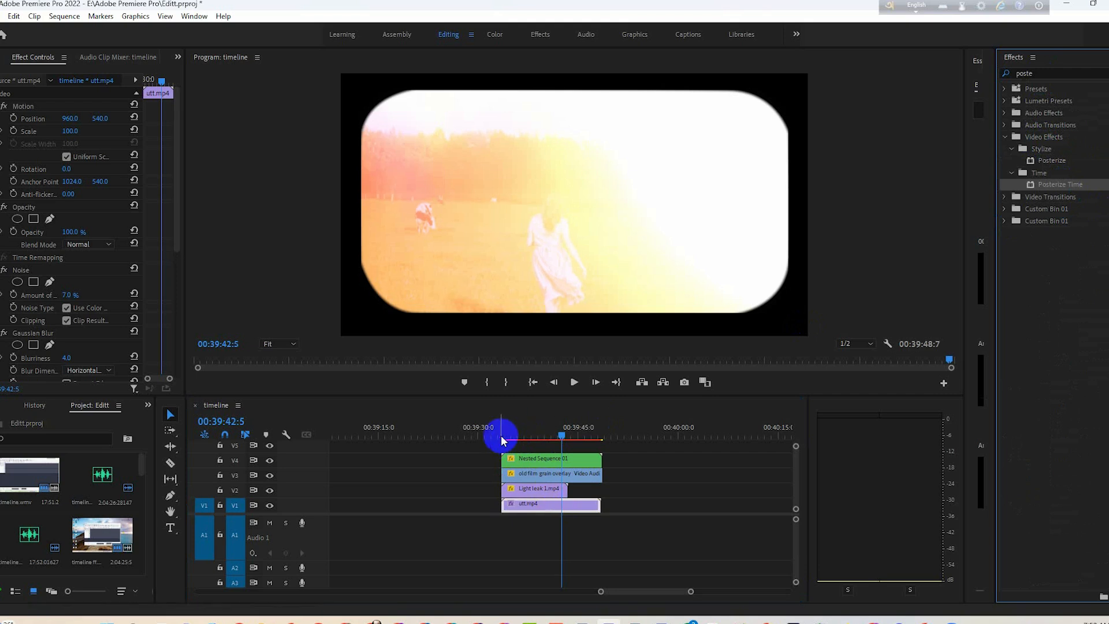
pyautogui.press('Return')
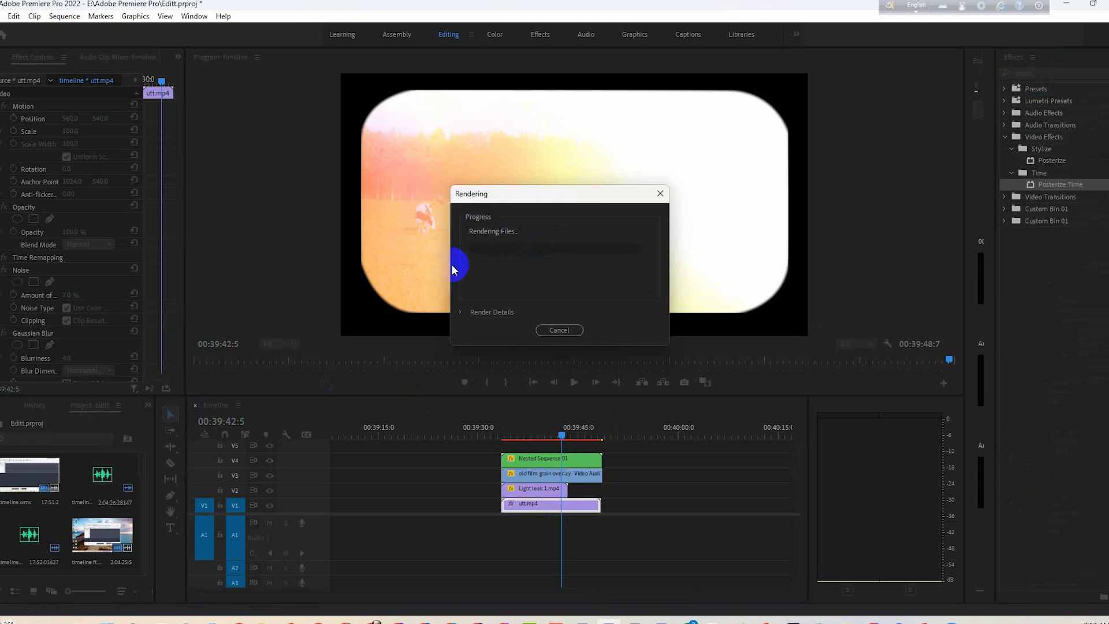
pyautogui.click(660, 194)
pyautogui.scroll(-8, 168, 322)
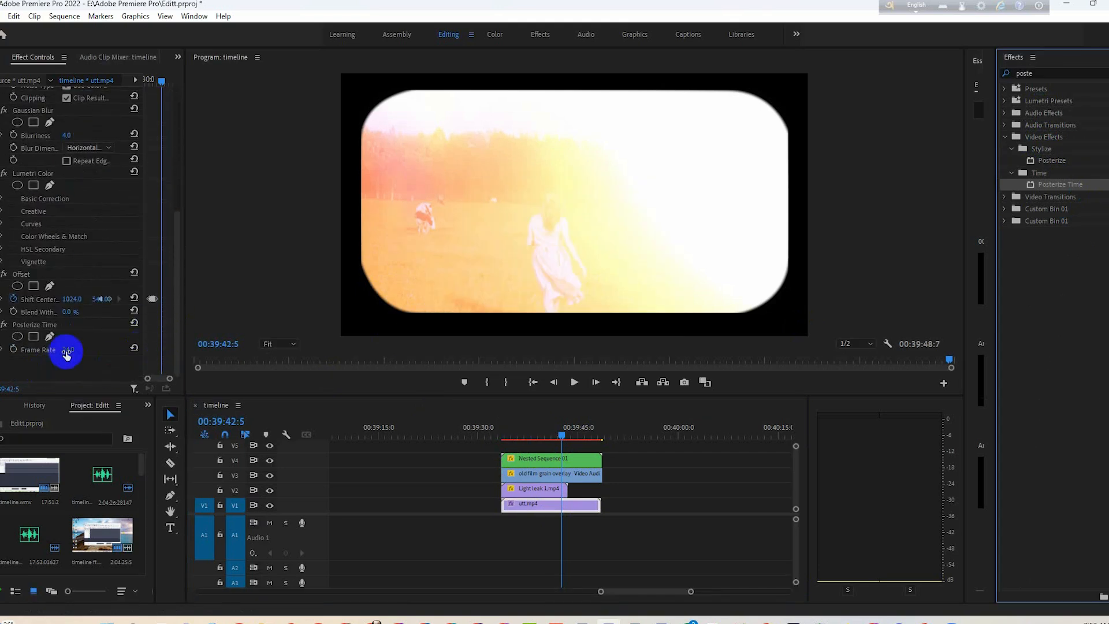
pyautogui.click(66, 350)
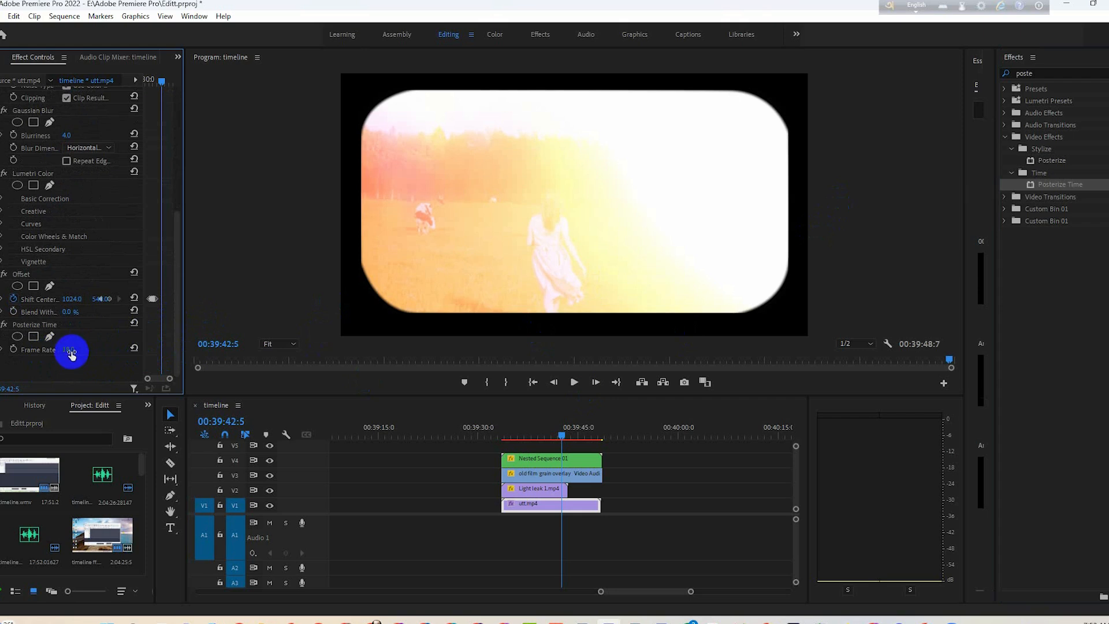
pyautogui.hotkey('ctrl', 'z')
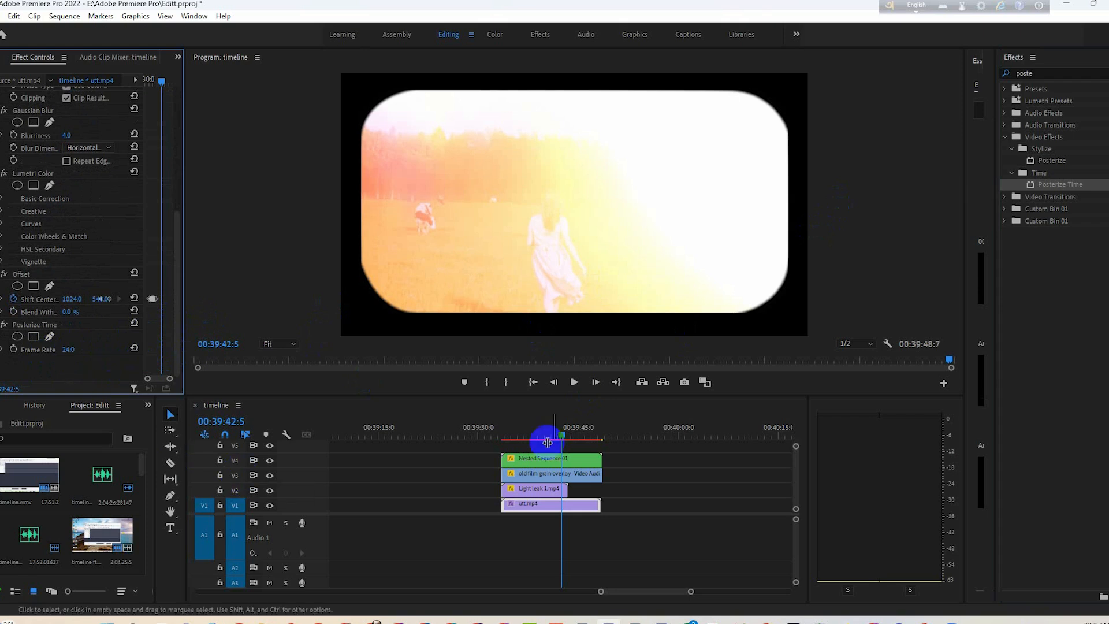
# Render the sequence's effects for smooth preview and stop the playback that follows
pyautogui.press('Return')
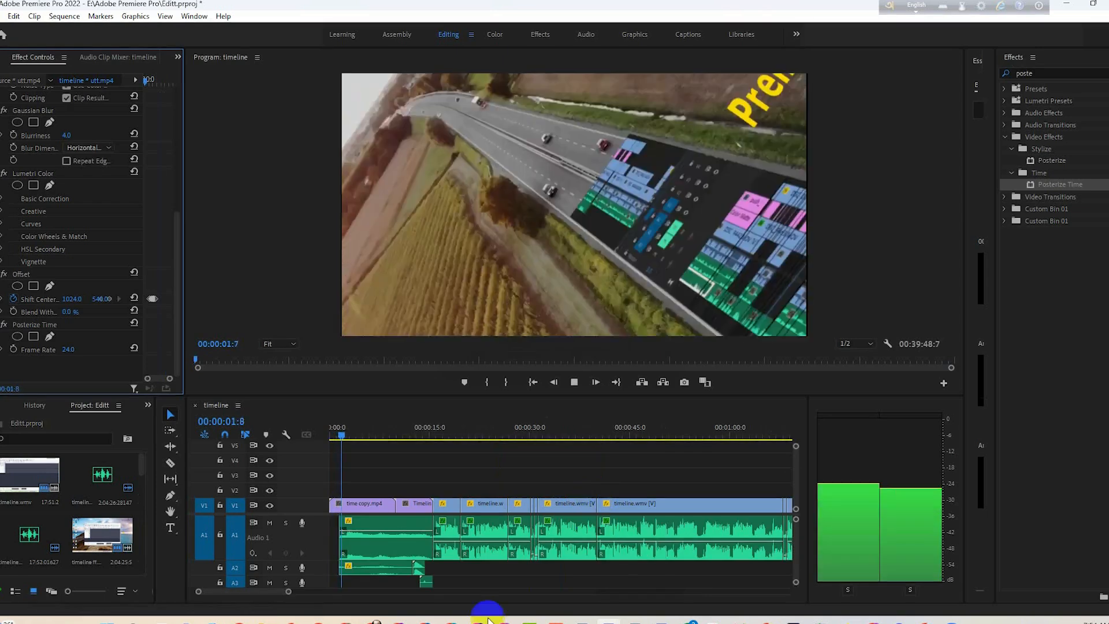
pyautogui.press('space')
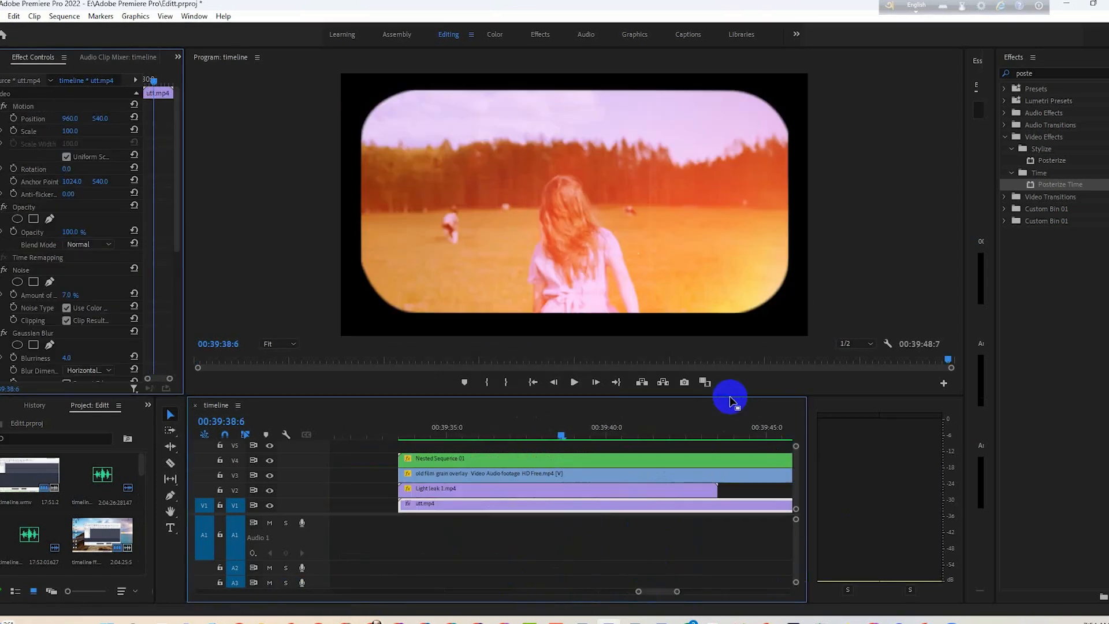
# Duplicate the utt.mp4, Light leak 1.mp4 and old film grain overlay clips so the copies start at 00:39:53:0
pyautogui.moveTo(729, 396); pyautogui.dragTo(726, 376)
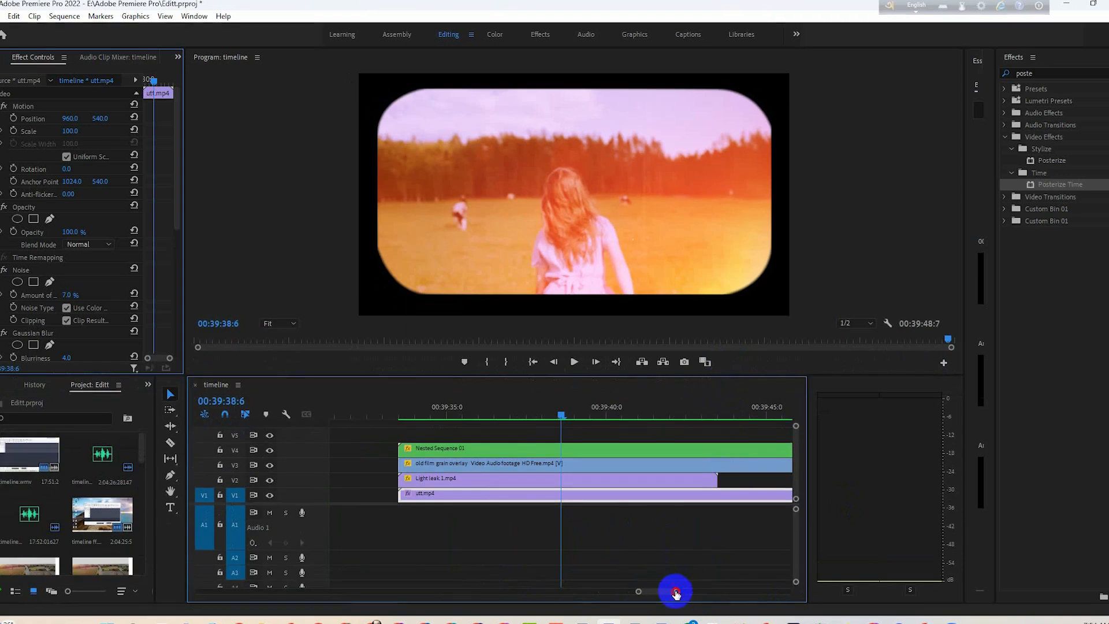
pyautogui.moveTo(676, 592); pyautogui.dragTo(705, 595)
pyautogui.moveTo(564, 421); pyautogui.dragTo(645, 421)
pyautogui.click(598, 470)
pyautogui.click(571, 497)
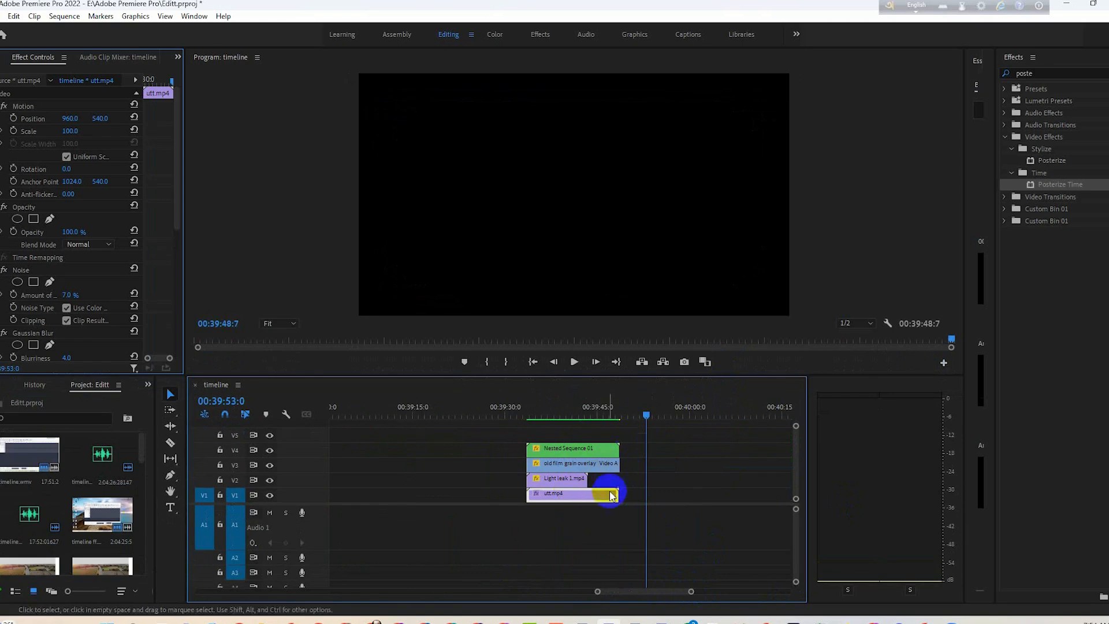
pyautogui.keyDown('shift'); pyautogui.click(634, 464); pyautogui.keyUp('shift')
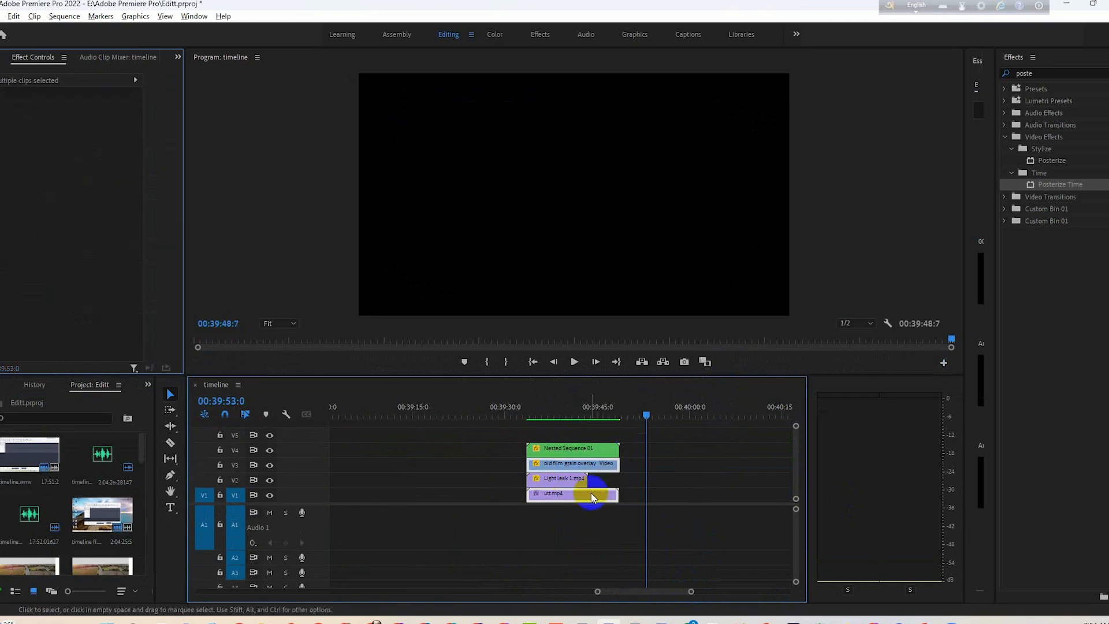
pyautogui.moveTo(592, 495); pyautogui.dragTo(715, 497)
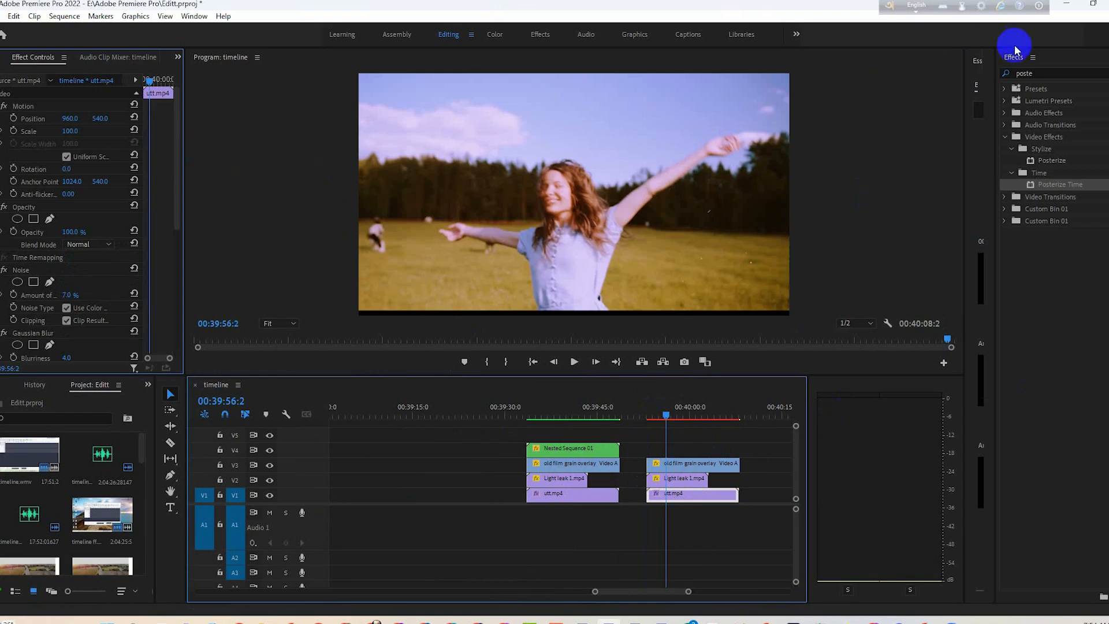
# Add a rectangle graphic above the duplicated clips at 00:39:56:2 and enlarge it to cover most of the picture
pyautogui.click(980, 64)
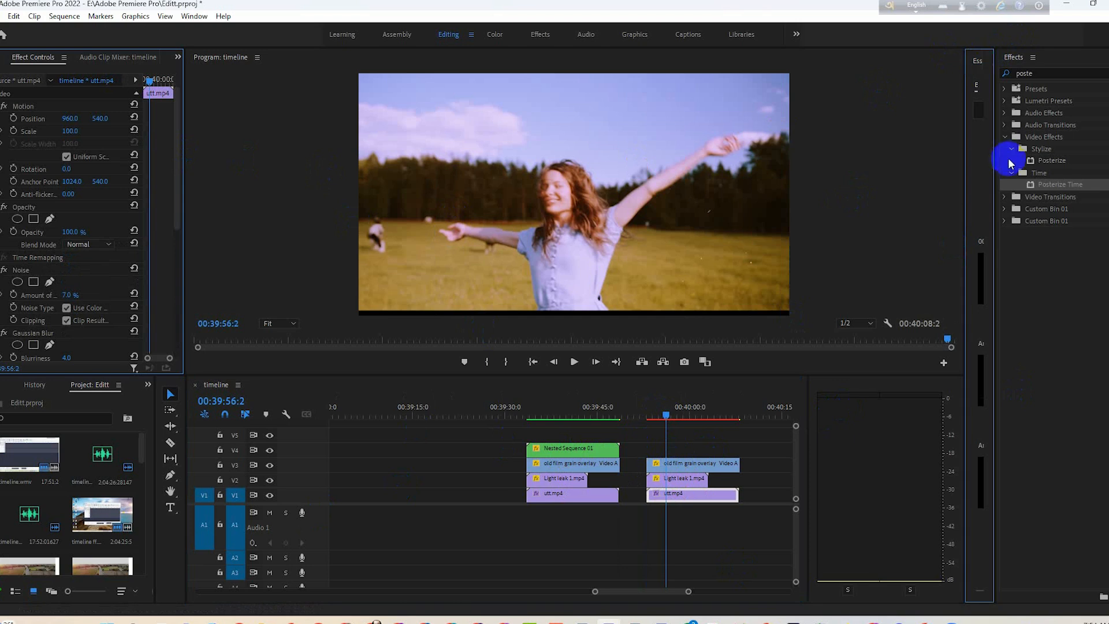
pyautogui.moveTo(994, 166); pyautogui.dragTo(1055, 164)
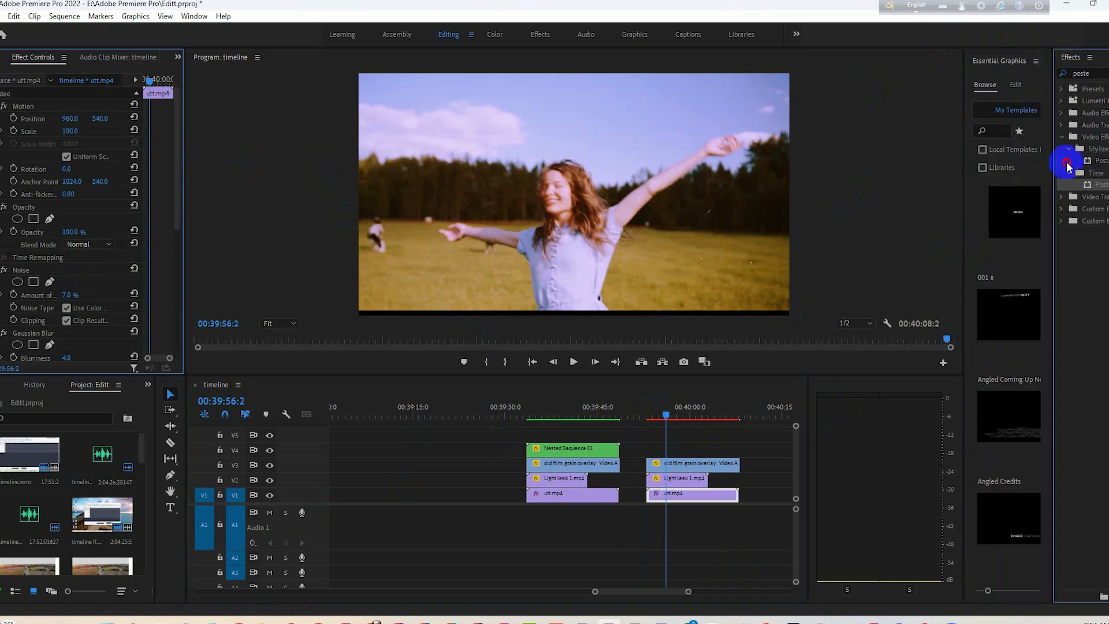
pyautogui.click(1035, 61)
pyautogui.click(1037, 62)
pyautogui.click(1017, 85)
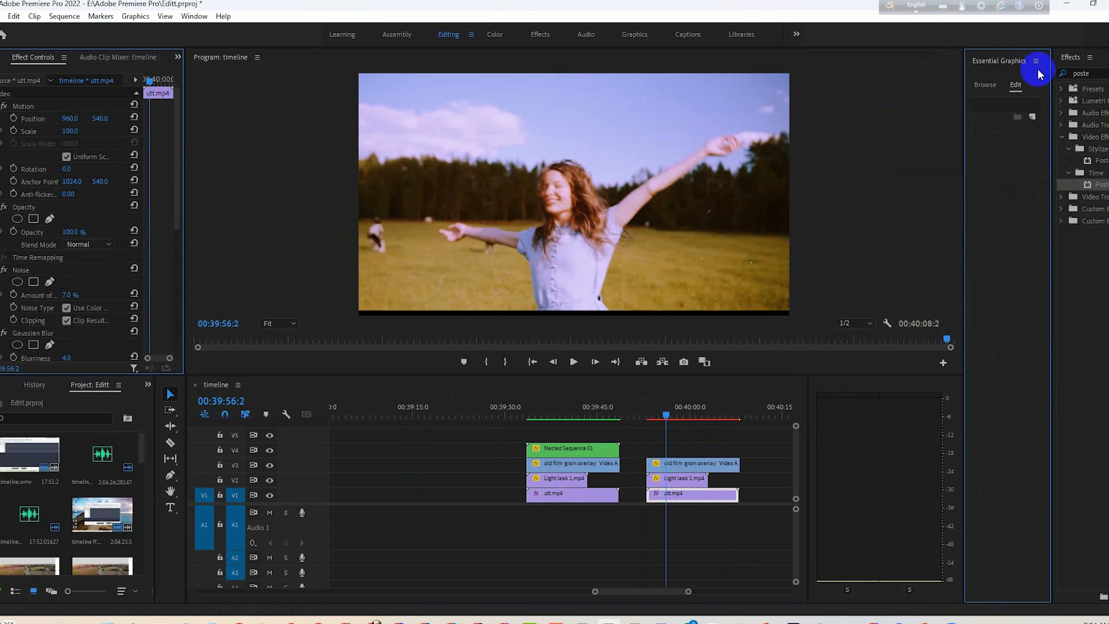
pyautogui.click(1032, 119)
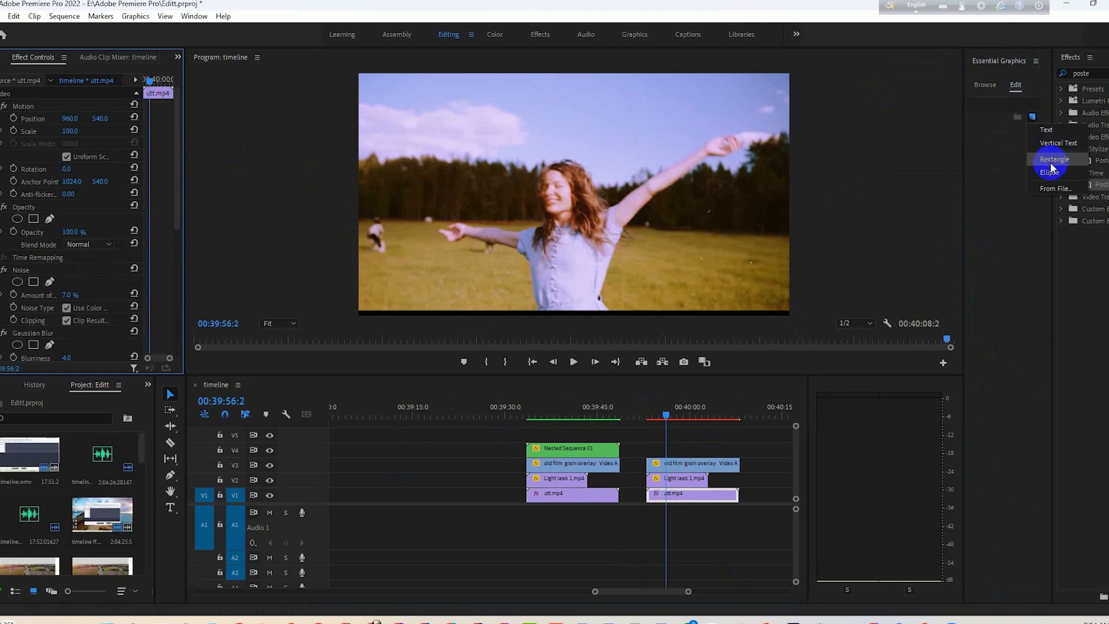
pyautogui.click(1054, 160)
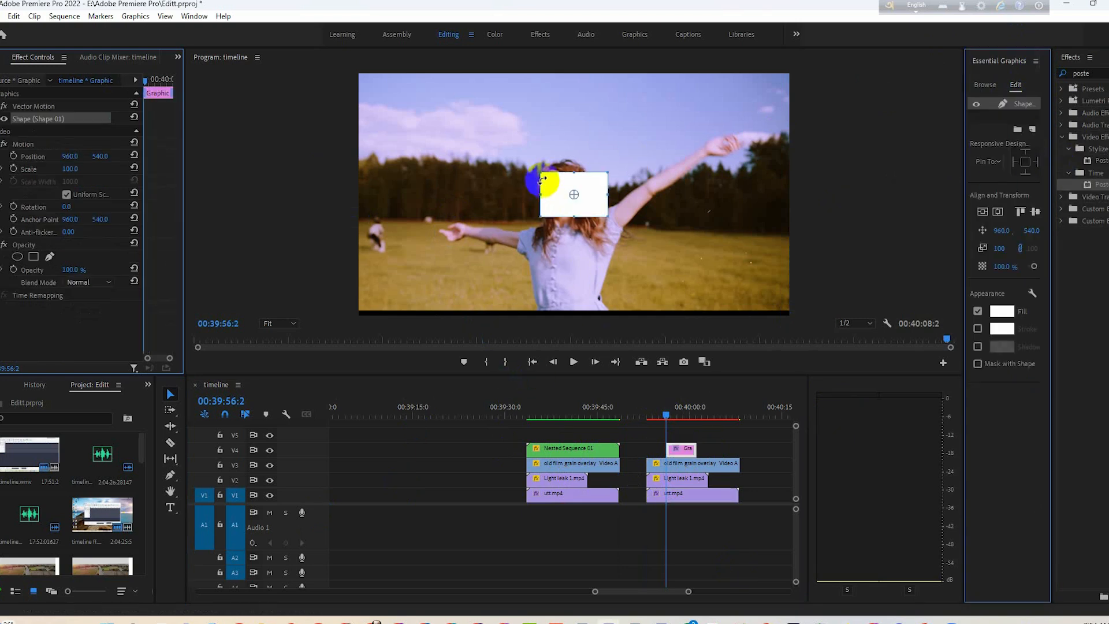
pyautogui.moveTo(542, 176); pyautogui.dragTo(382, 107)
# Turn off the rectangle's fill and give it a stroke 100 wide
pyautogui.click(976, 326)
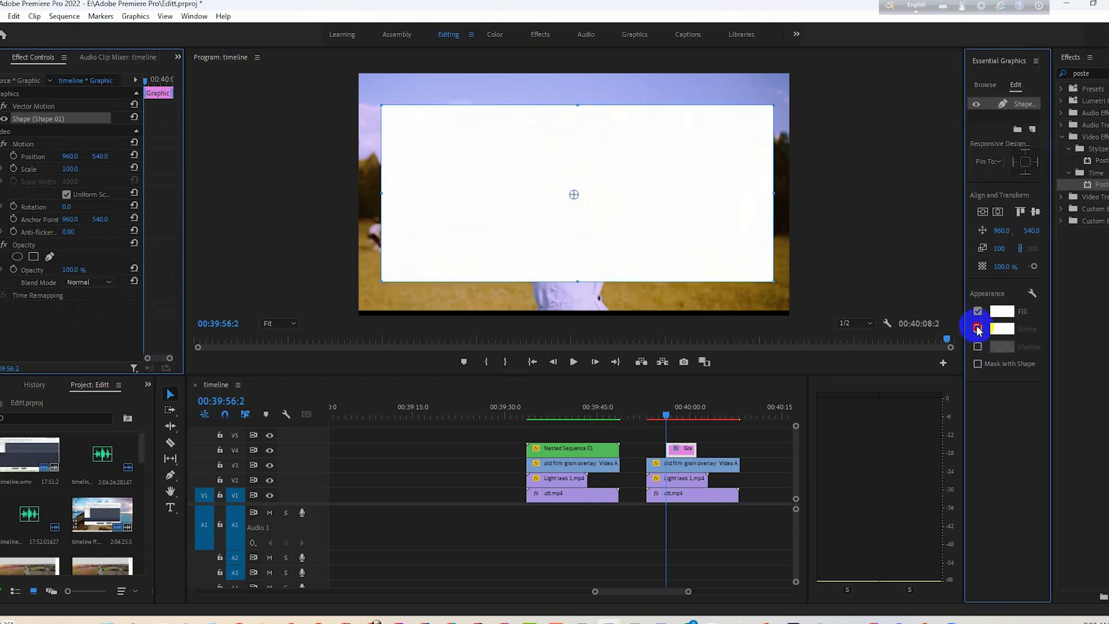
pyautogui.click(977, 311)
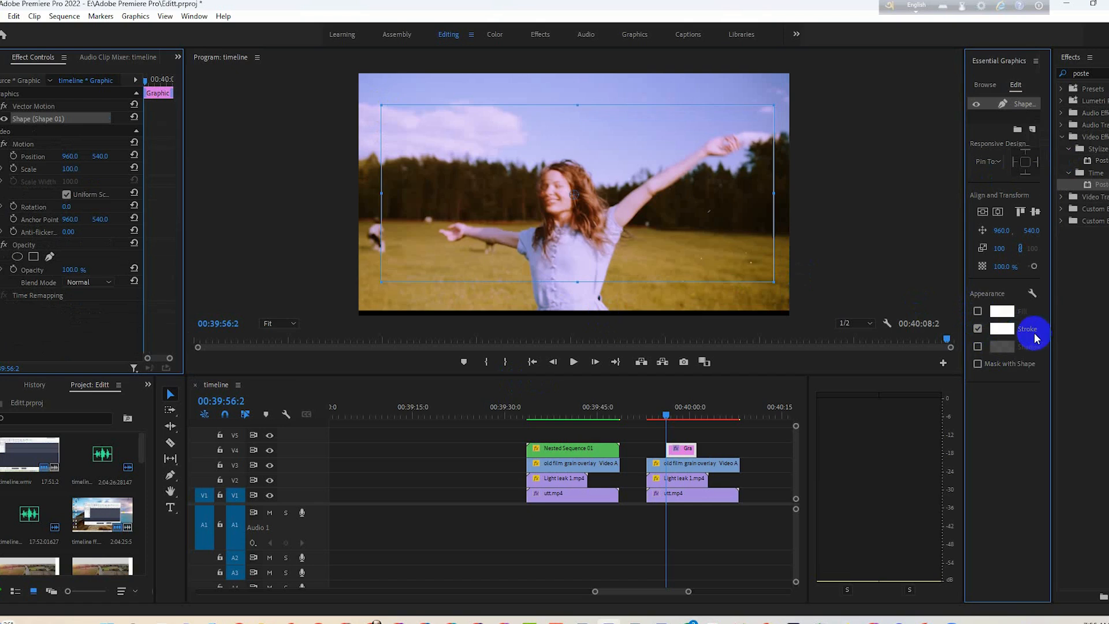
pyautogui.moveTo(1053, 326); pyautogui.dragTo(1090, 331)
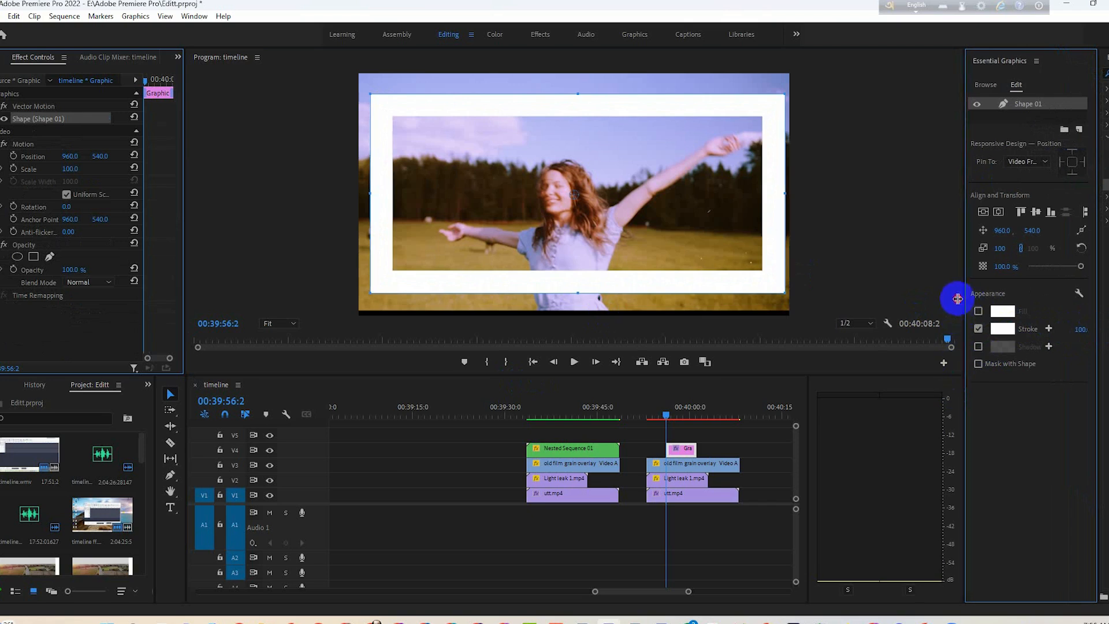
pyautogui.moveTo(958, 299); pyautogui.dragTo(911, 301)
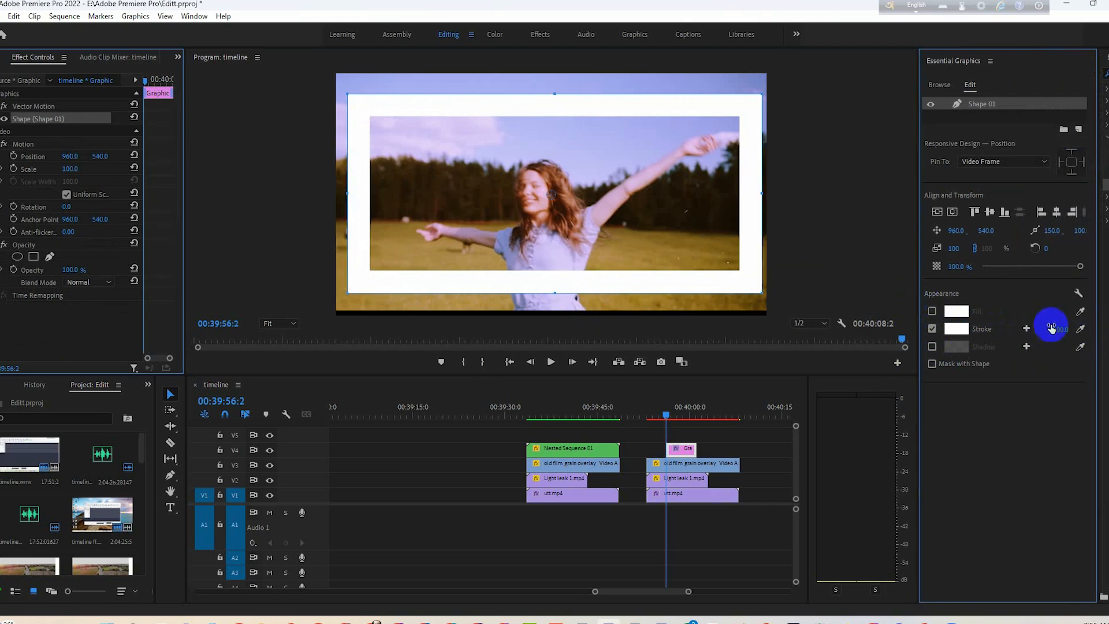
# Stretch the stroked rectangle out to the edges of the video frame and make its stroke black
pyautogui.click(480, 105)
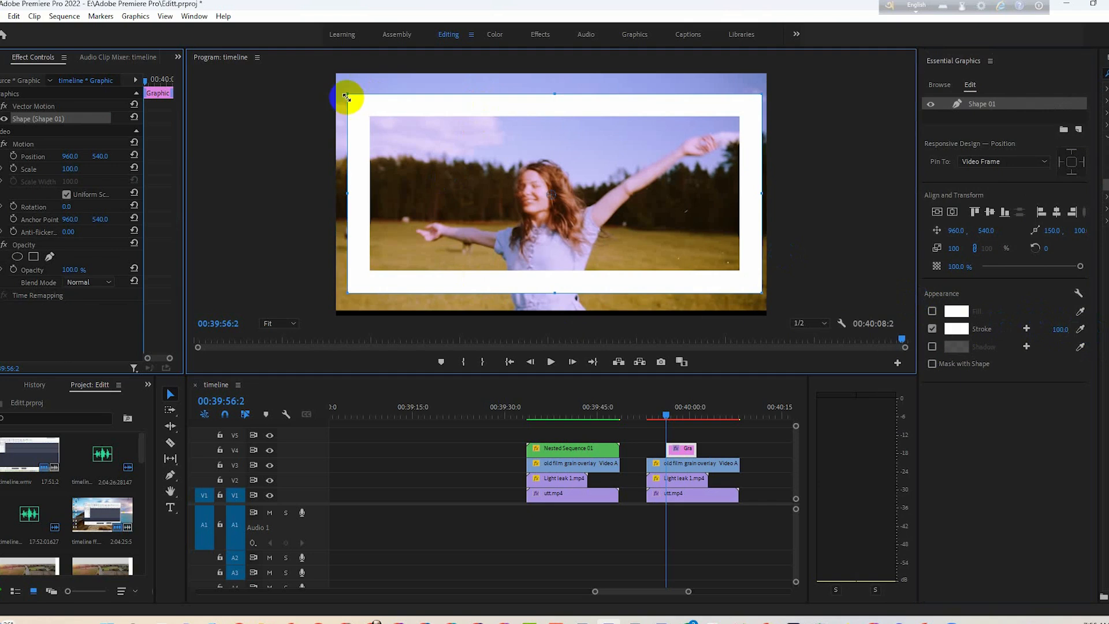
pyautogui.moveTo(346, 97)
pyautogui.mouseDown()
pyautogui.moveTo(347, 82)
pyautogui.moveTo(322, 69)
pyautogui.moveTo(335, 73)
pyautogui.mouseUp()
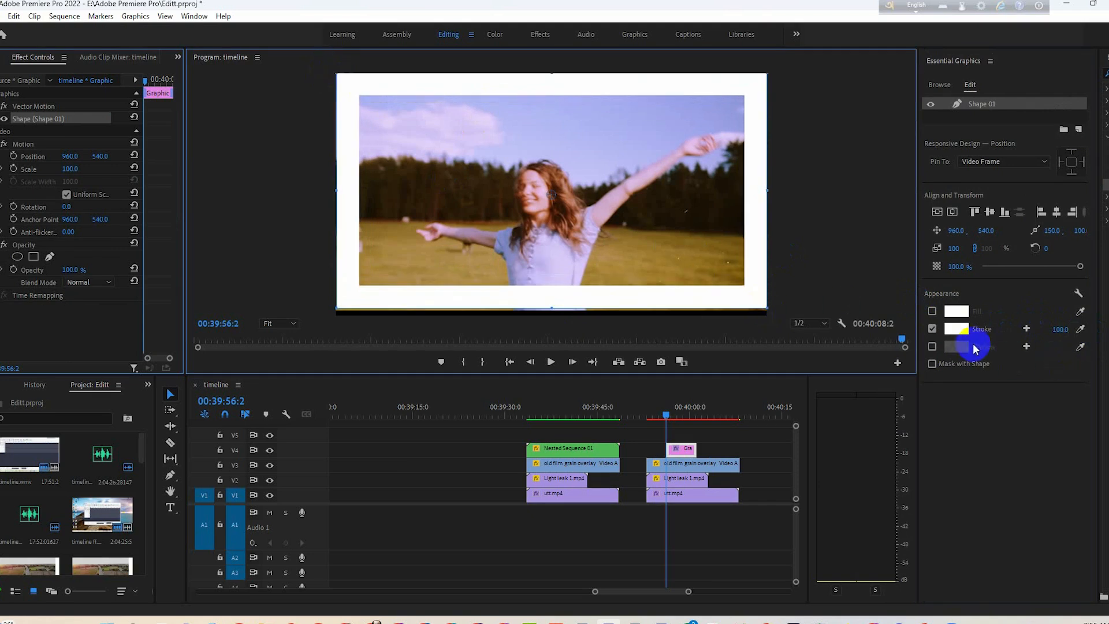
pyautogui.click(957, 329)
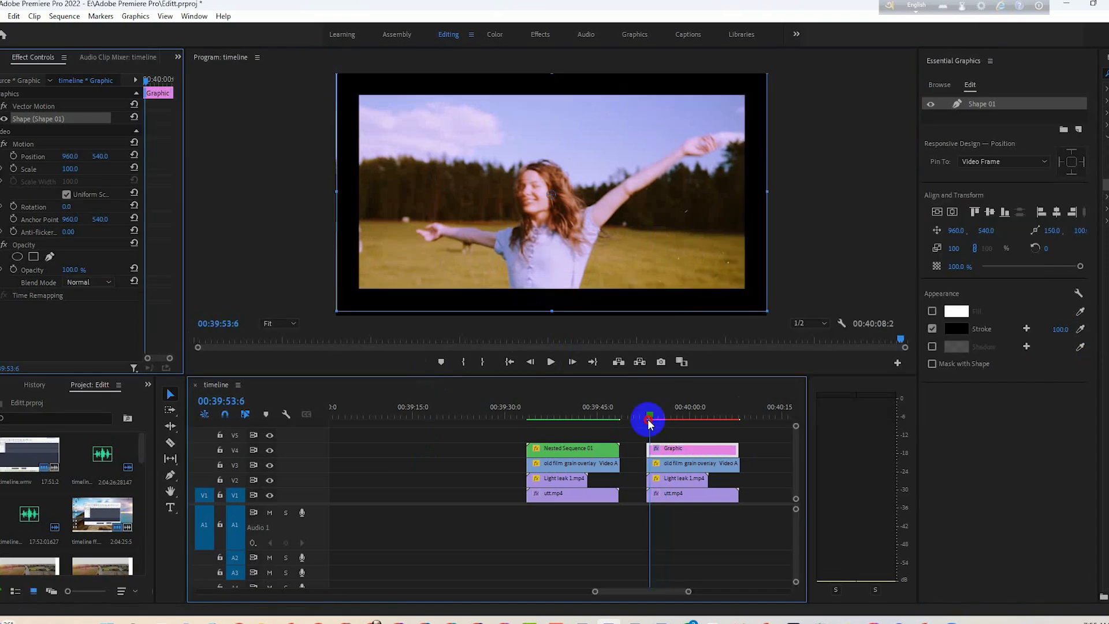
# At 00:39:58:1, stretch Shape 01 of the Graphic clip downward so the black border covers the picture's exposed lower edge
pyautogui.moveTo(649, 417); pyautogui.dragTo(658, 417)
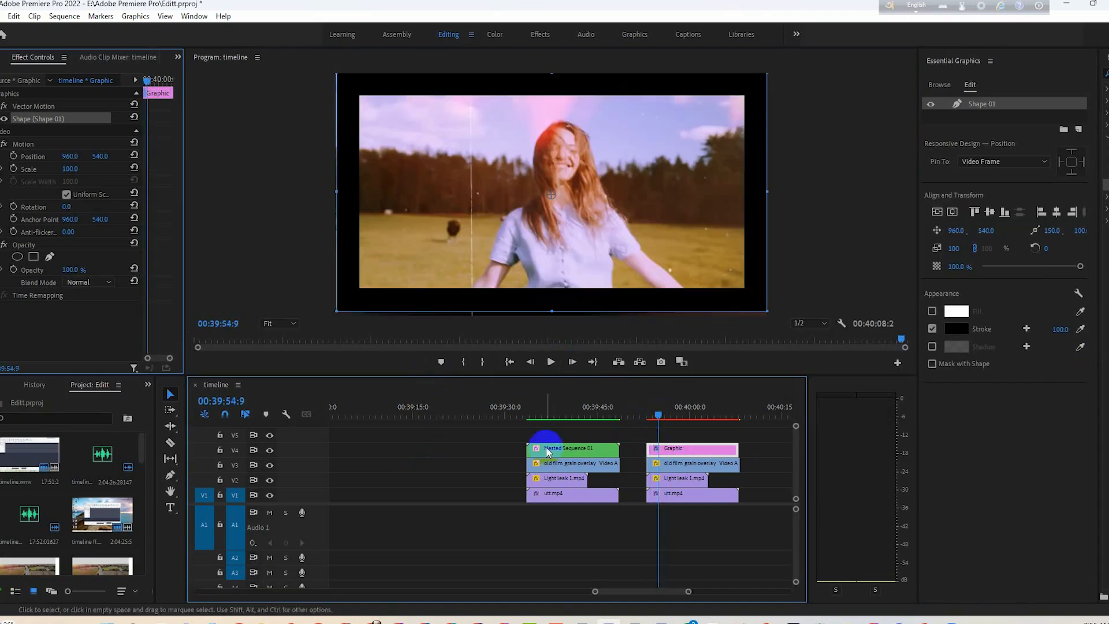
pyautogui.click(506, 242)
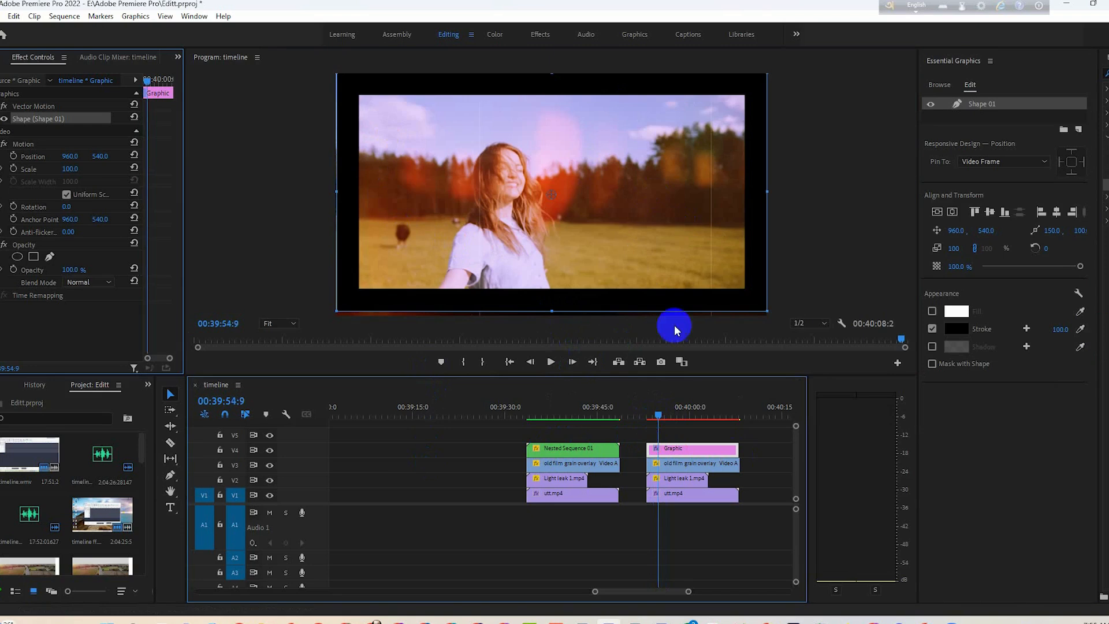
pyautogui.moveTo(668, 416)
pyautogui.mouseDown()
pyautogui.moveTo(597, 416)
pyautogui.moveTo(686, 416)
pyautogui.mouseUp()
pyautogui.click(653, 174)
pyautogui.click(696, 449)
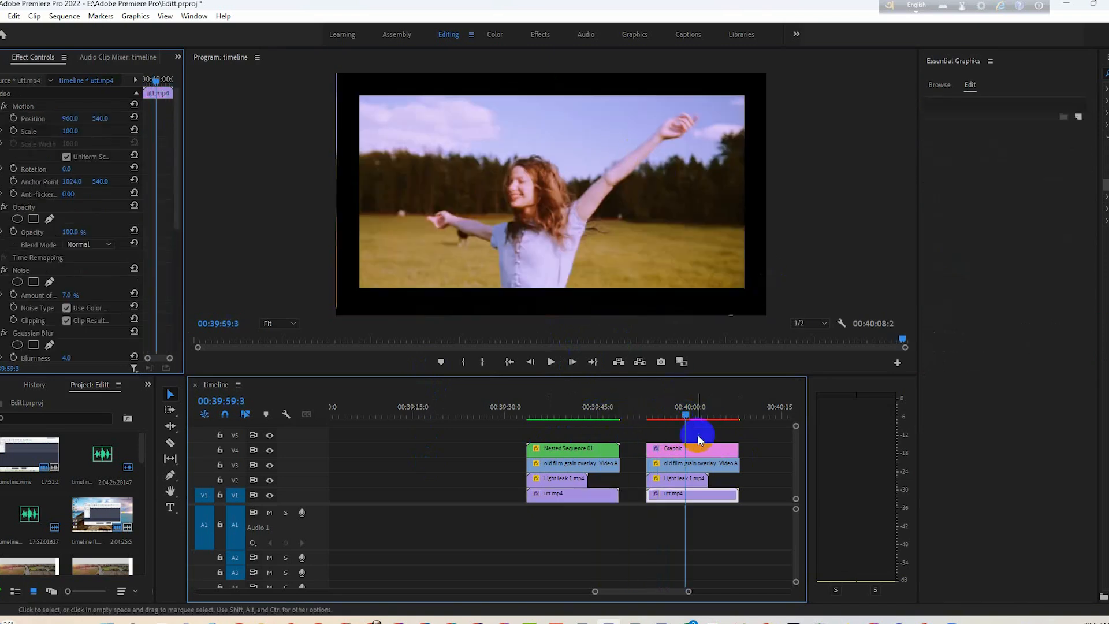
pyautogui.click(957, 129)
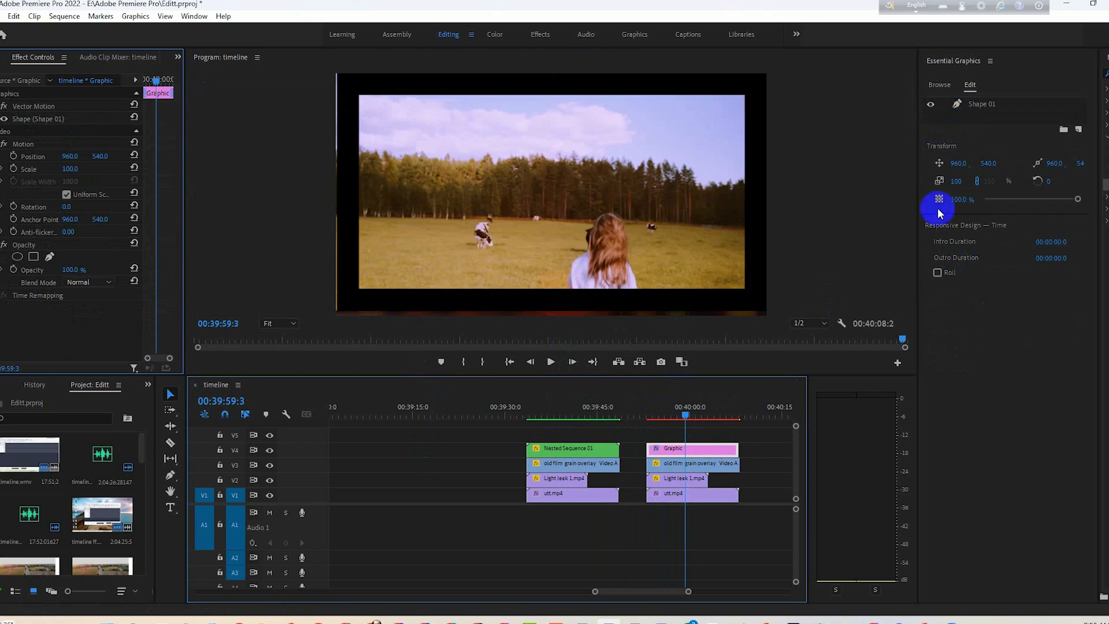
pyautogui.click(981, 104)
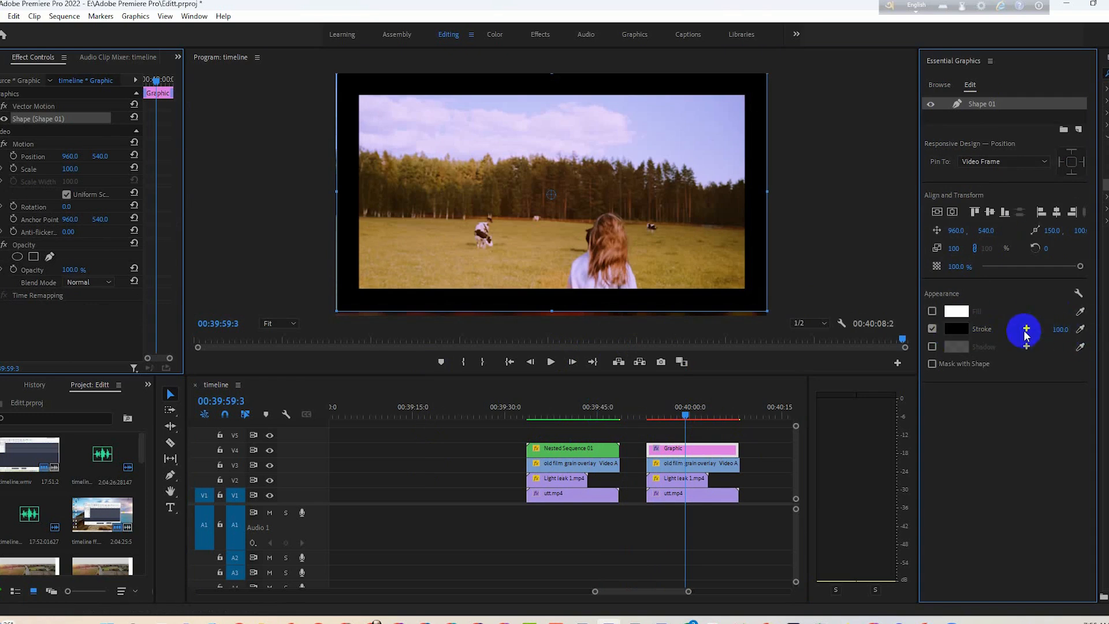
pyautogui.moveTo(685, 417)
pyautogui.mouseDown()
pyautogui.moveTo(653, 418)
pyautogui.moveTo(713, 421)
pyautogui.moveTo(678, 421)
pyautogui.mouseUp()
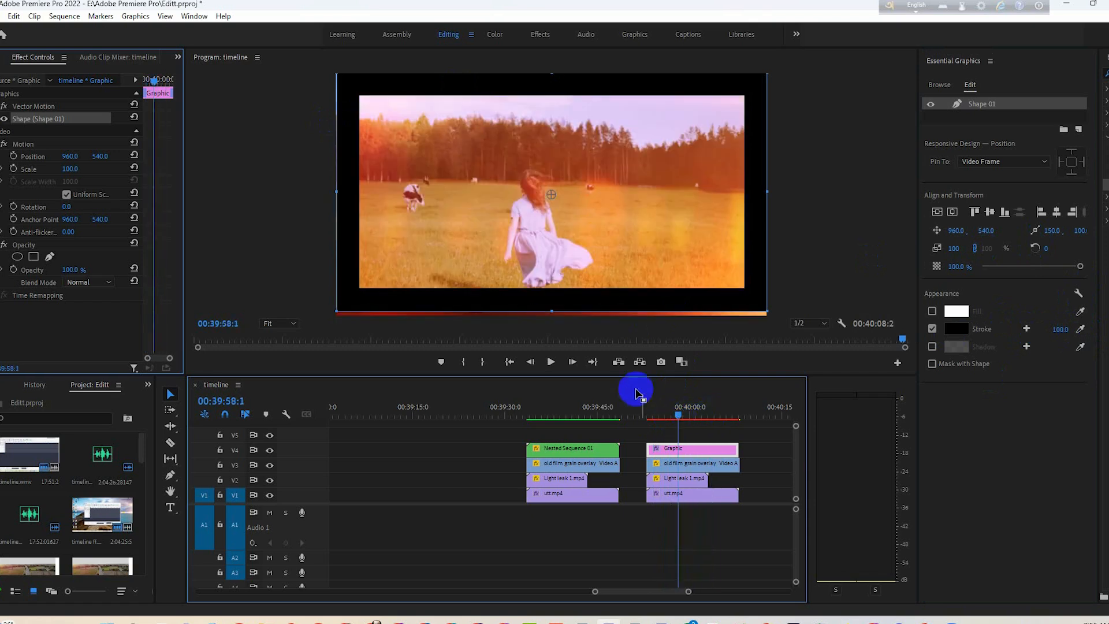
pyautogui.click(551, 312)
pyautogui.click(812, 246)
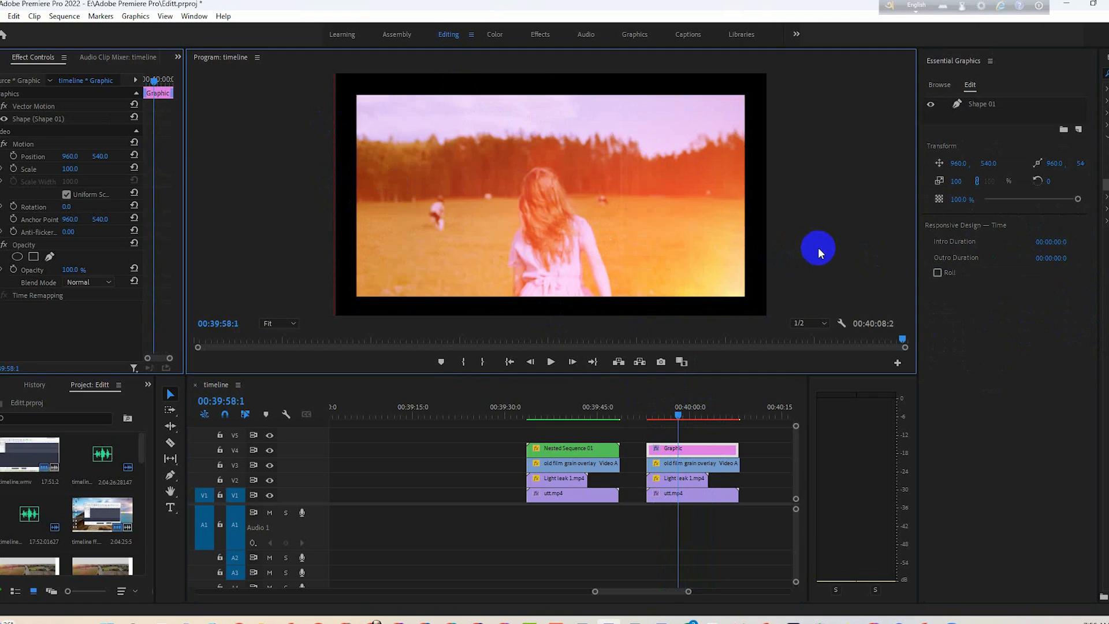